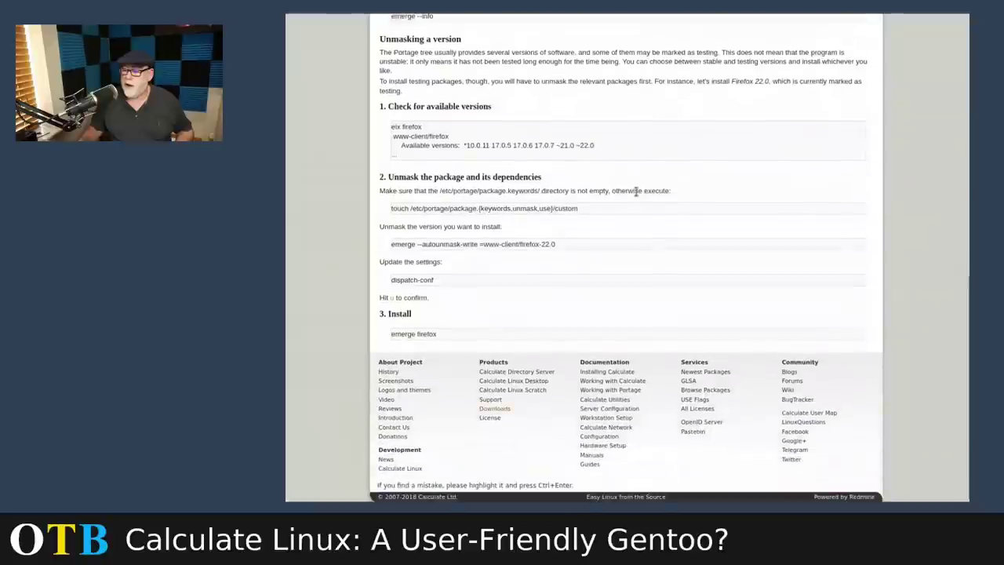
# Review the Calculate Linux wiki's instructions on adding, removing and unmasking packages, and the cl-update stages and options in the System update guide
pyautogui.scroll(6, 637, 196)
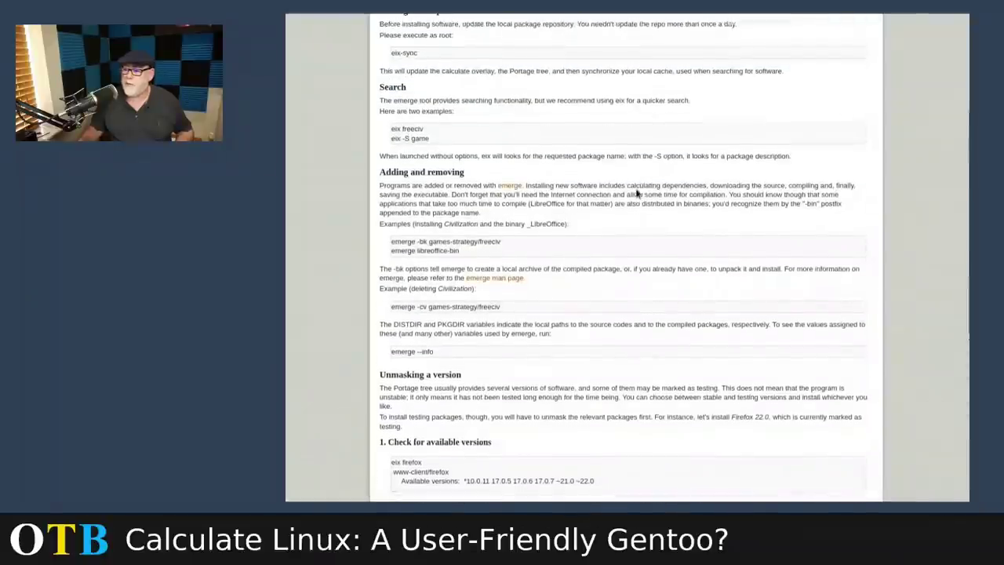
pyautogui.scroll(3, 637, 194)
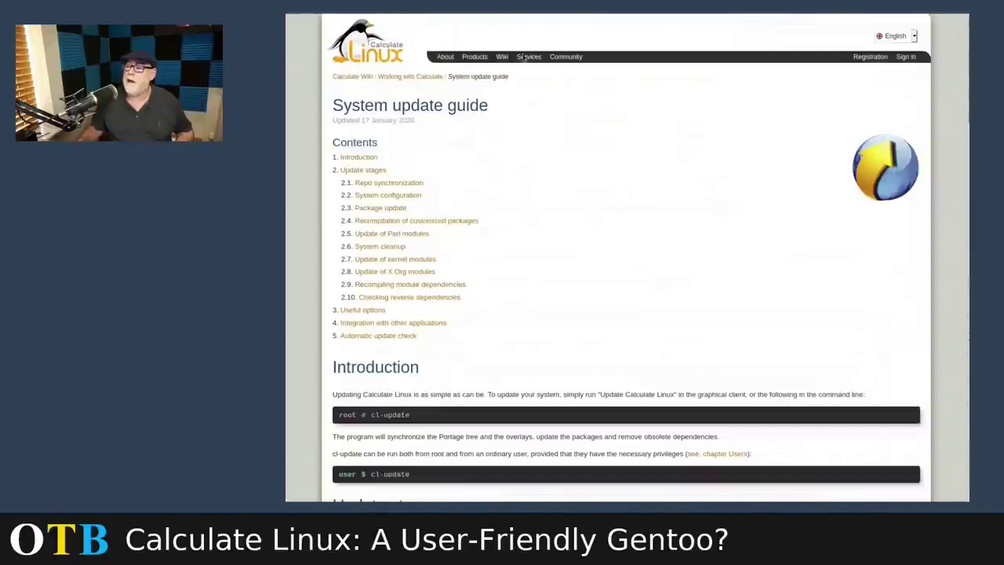
pyautogui.scroll(-6, 601, 168)
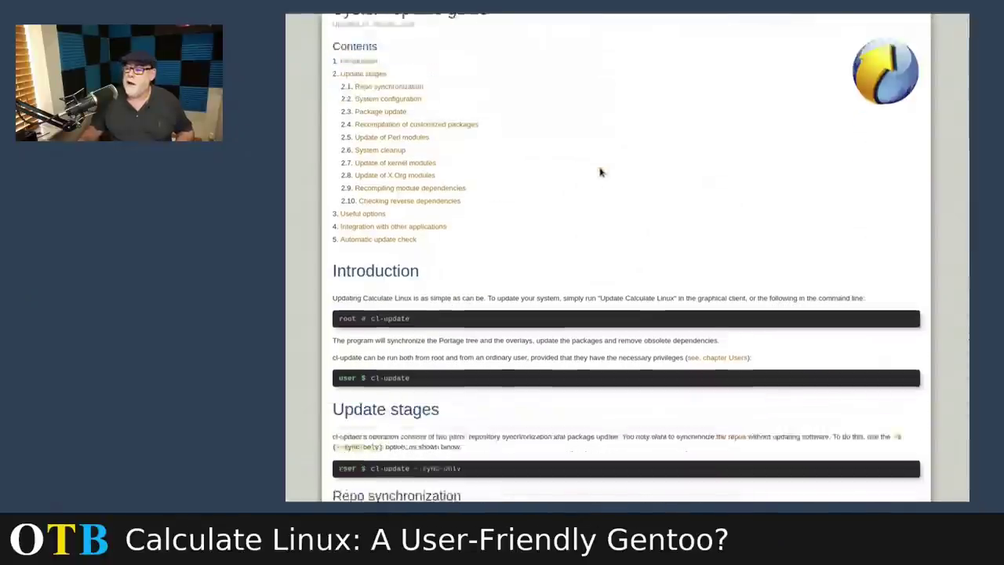
pyautogui.scroll(-10, 601, 168)
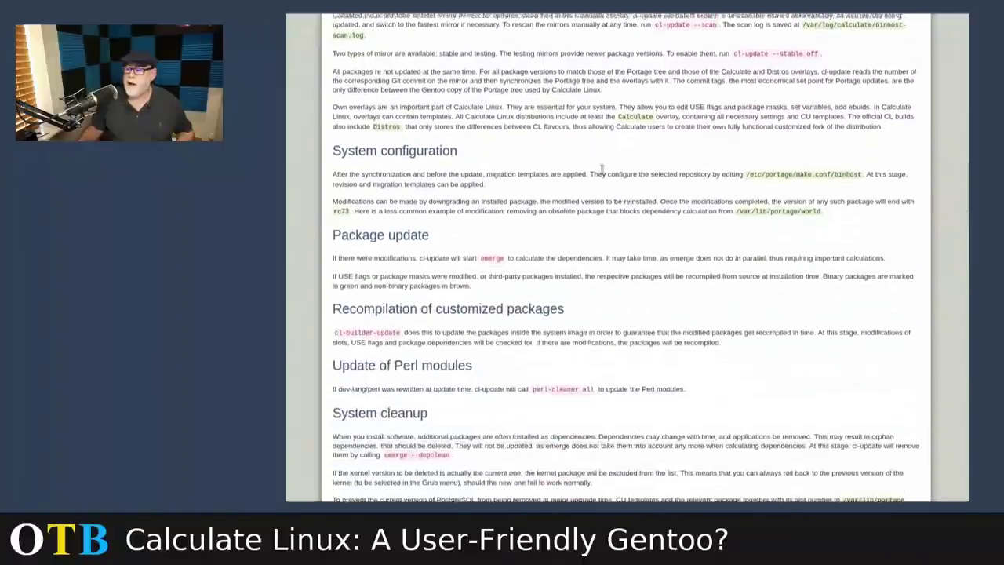
pyautogui.scroll(-10, 603, 174)
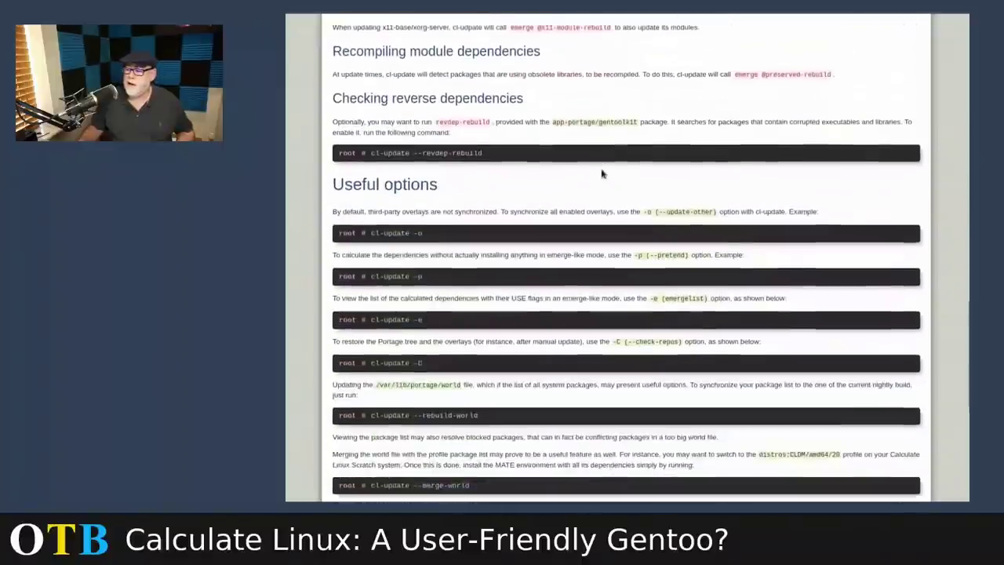
pyautogui.scroll(-2, 603, 174)
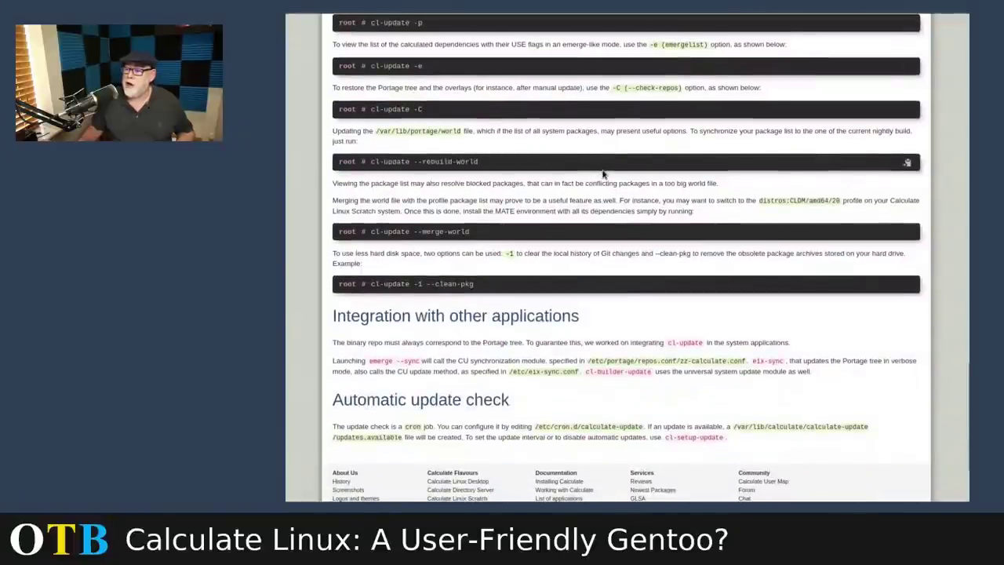
pyautogui.scroll(3, 603, 174)
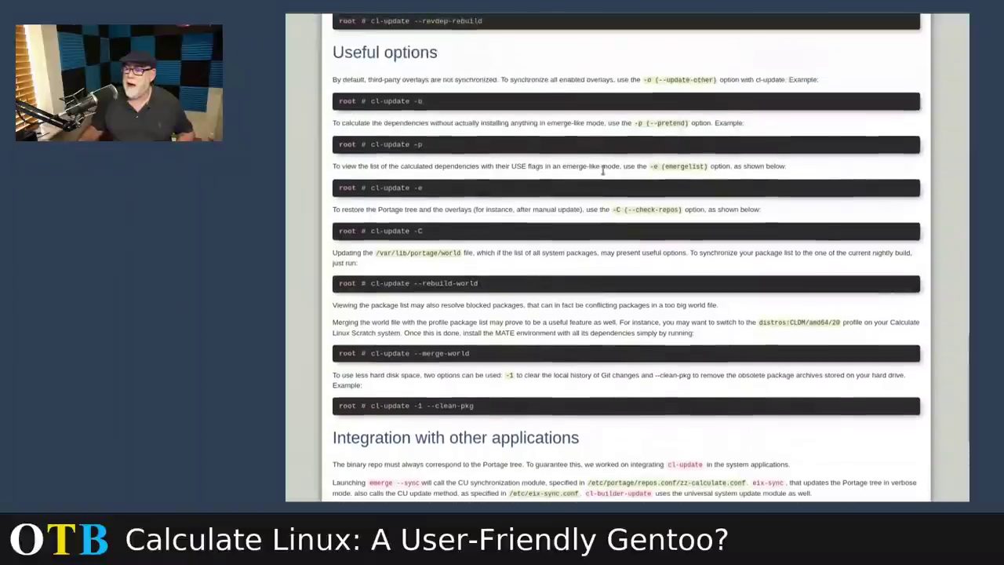
pyautogui.scroll(12, 603, 171)
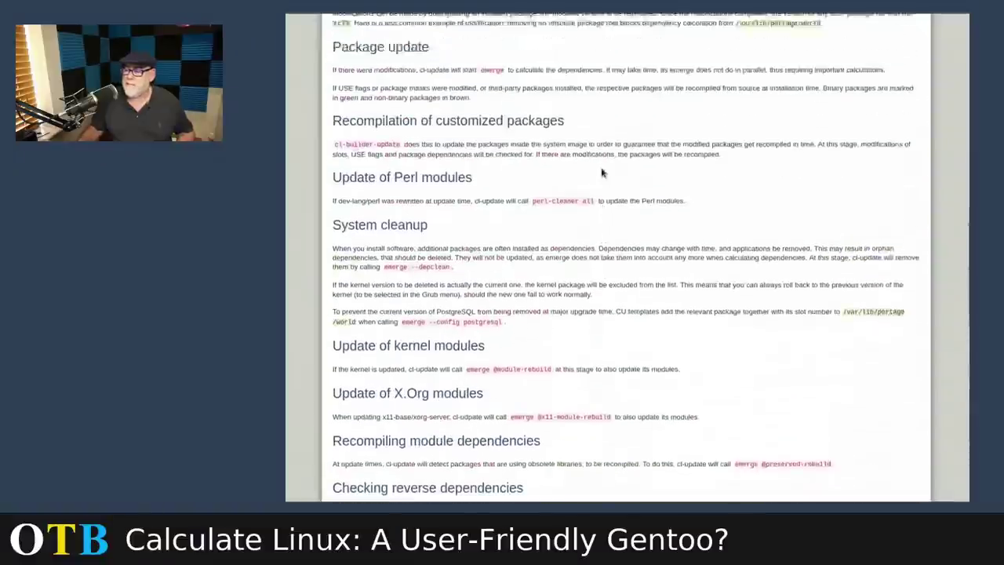
pyautogui.scroll(5, 603, 167)
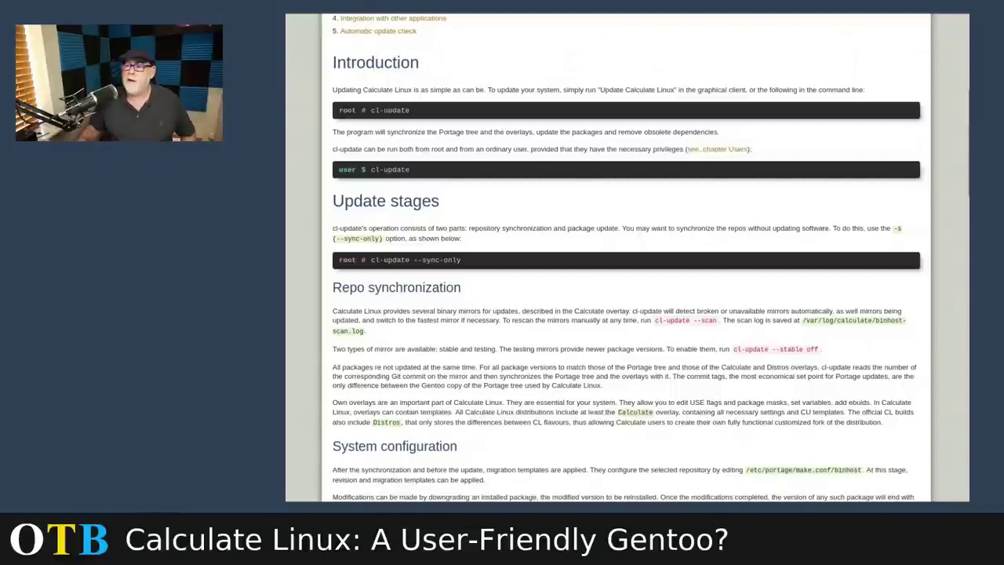
pyautogui.hotkey('alt', 'Left')
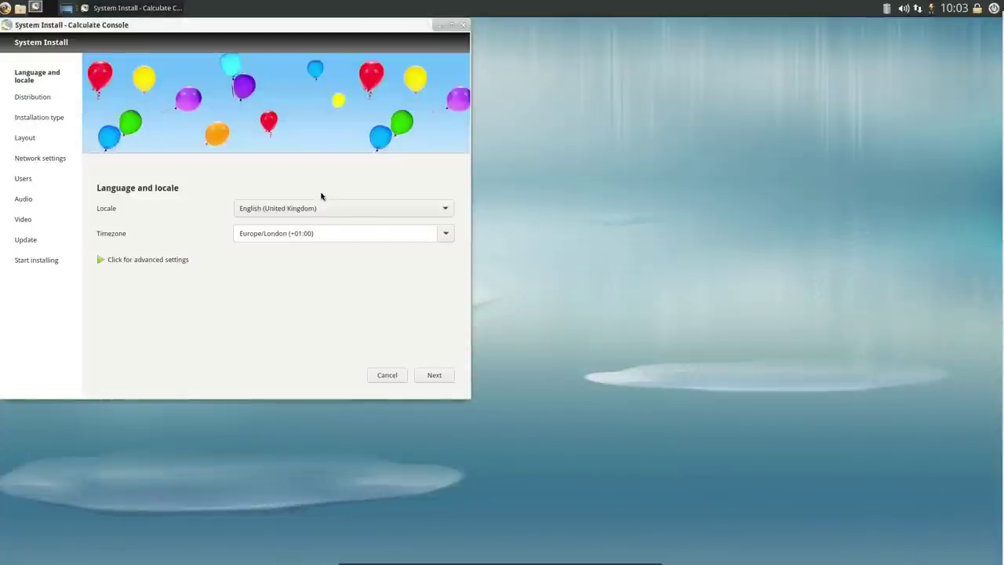
# Maximize the System Install window, set the keyboard layout to United Kingdom and the hardware clock type to UTC, and proceed to the distribution settings
pyautogui.click(453, 28)
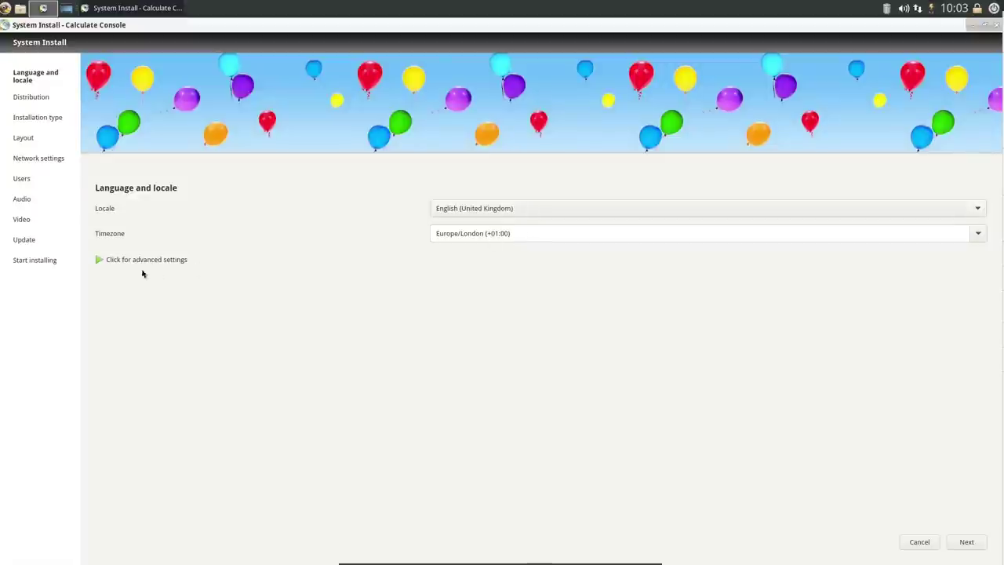
pyautogui.click(99, 259)
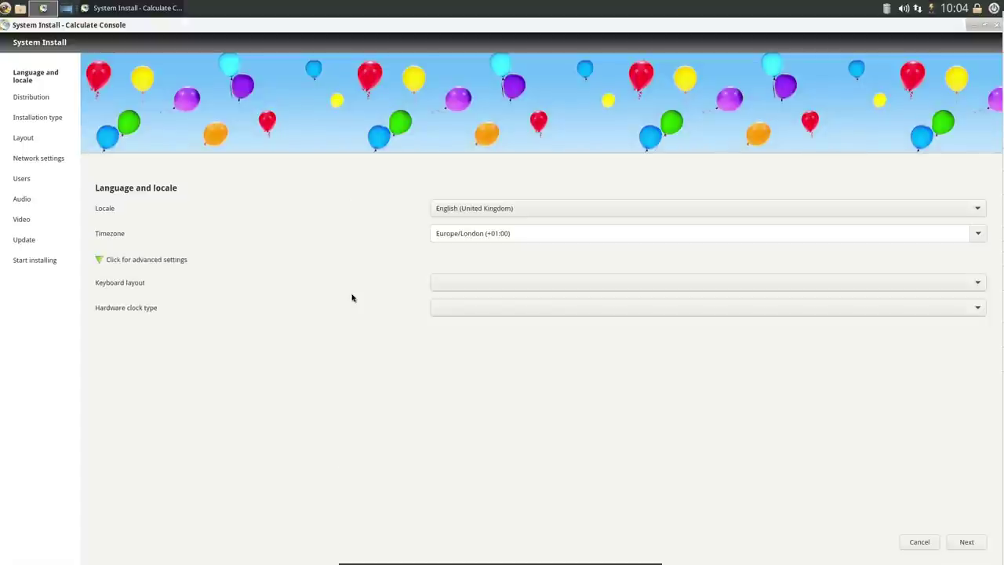
pyautogui.click(459, 287)
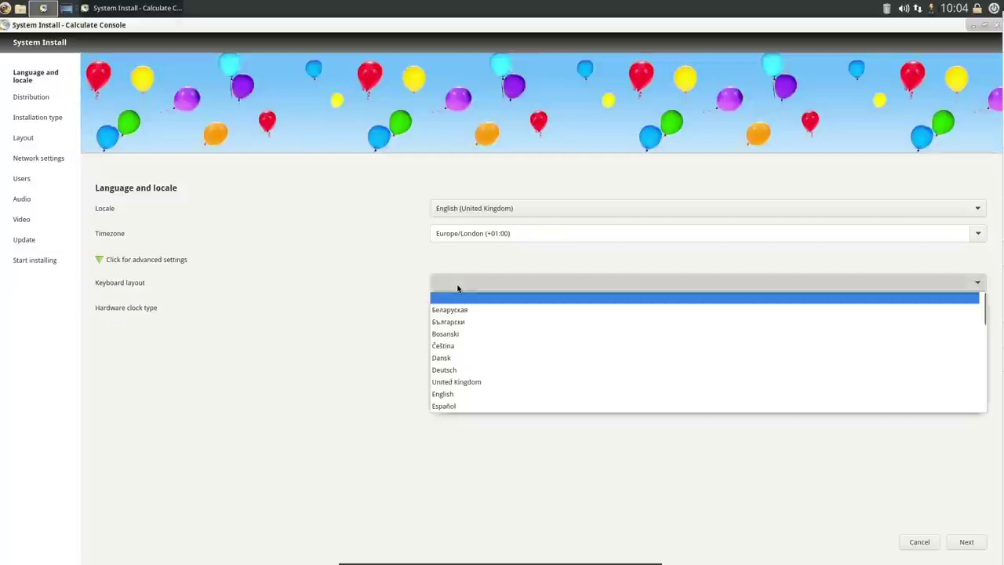
pyautogui.click(468, 383)
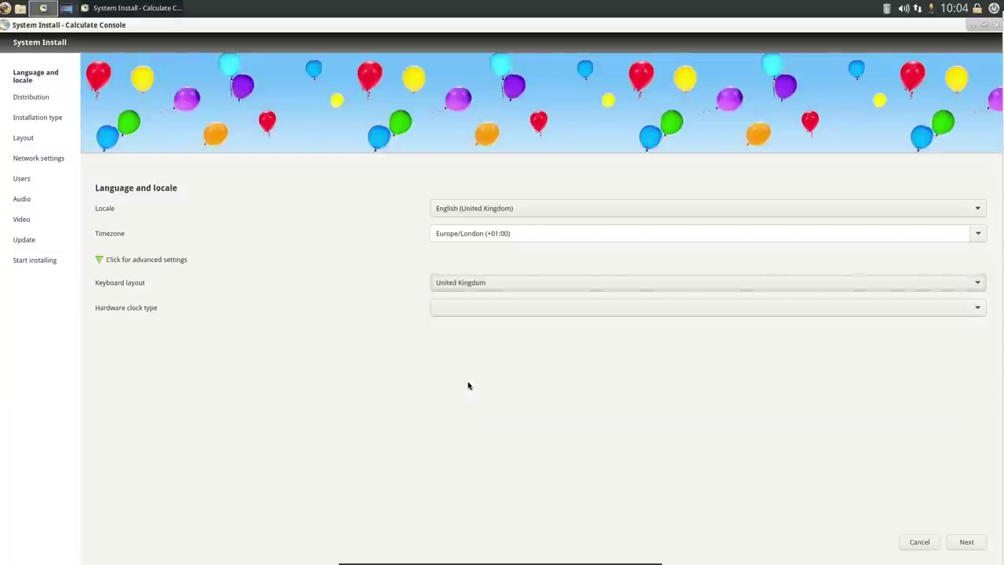
pyautogui.click(439, 309)
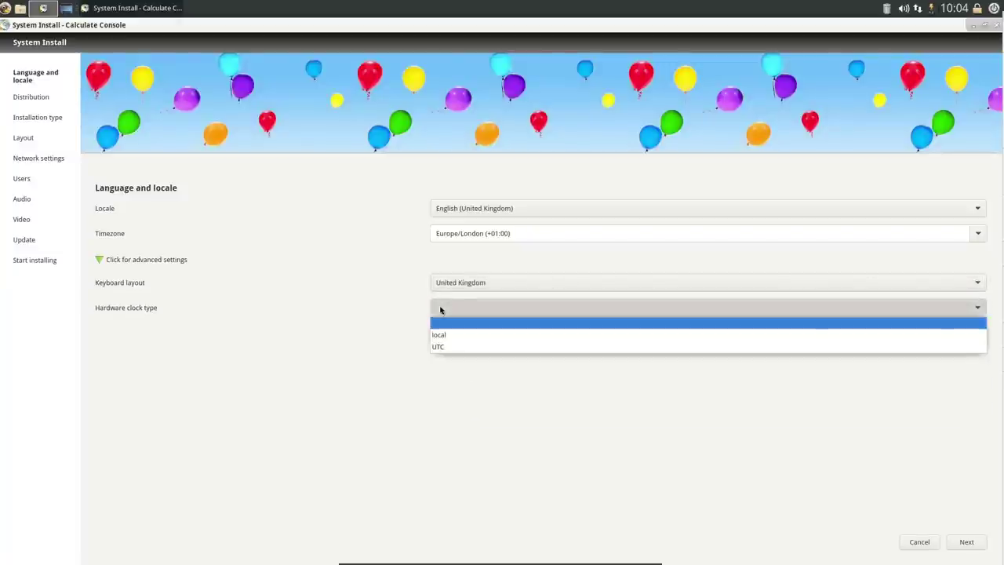
pyautogui.click(445, 350)
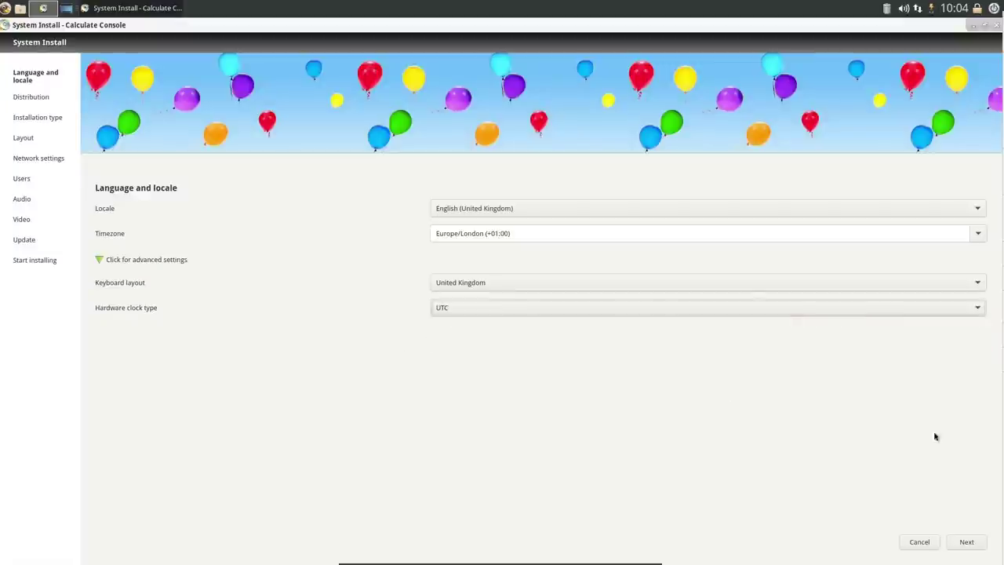
pyautogui.click(966, 541)
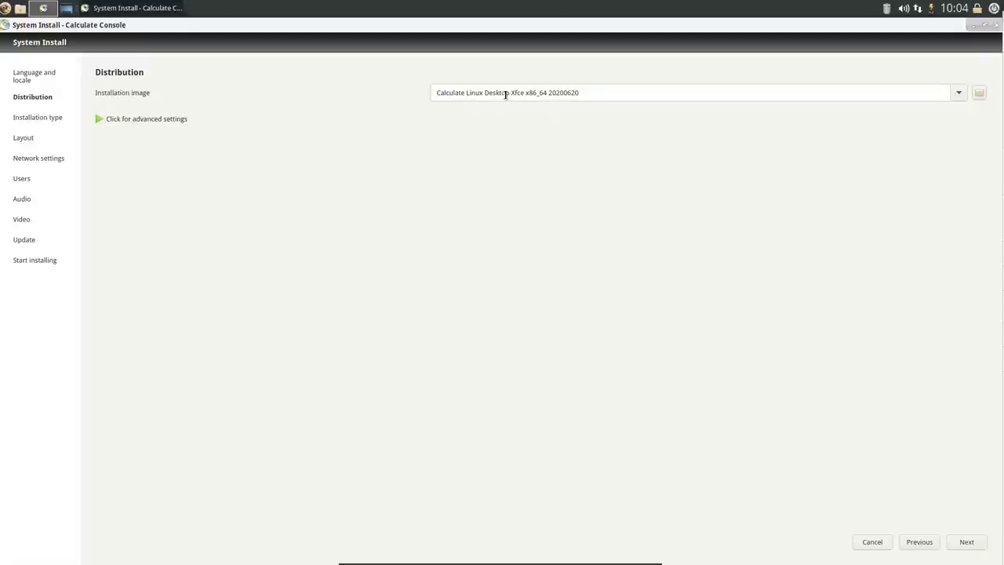
# Filter the installation image by Calculate Linux Desktop XFCE and the x86_64 architecture, and proceed to the installation type
pyautogui.click(99, 122)
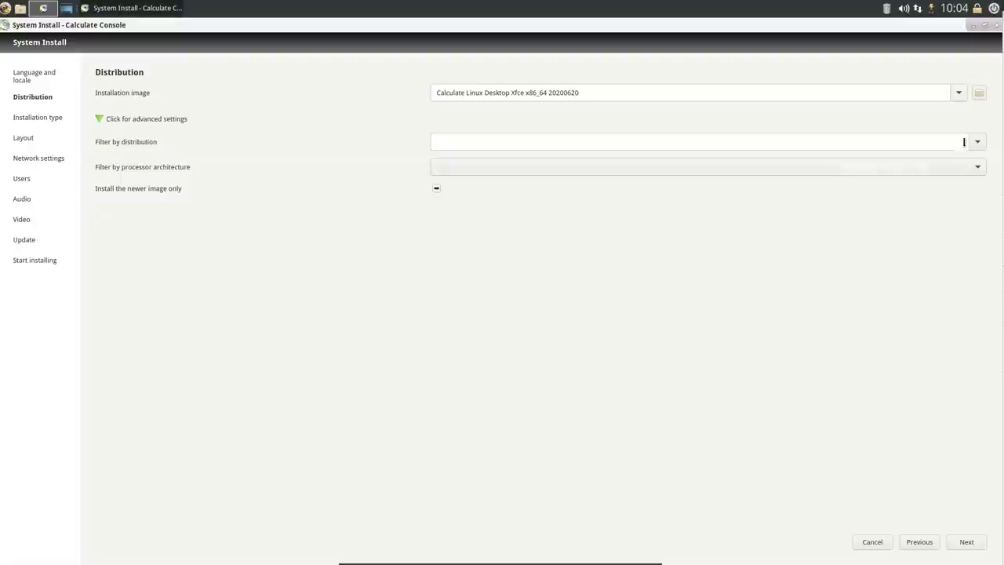
pyautogui.click(977, 142)
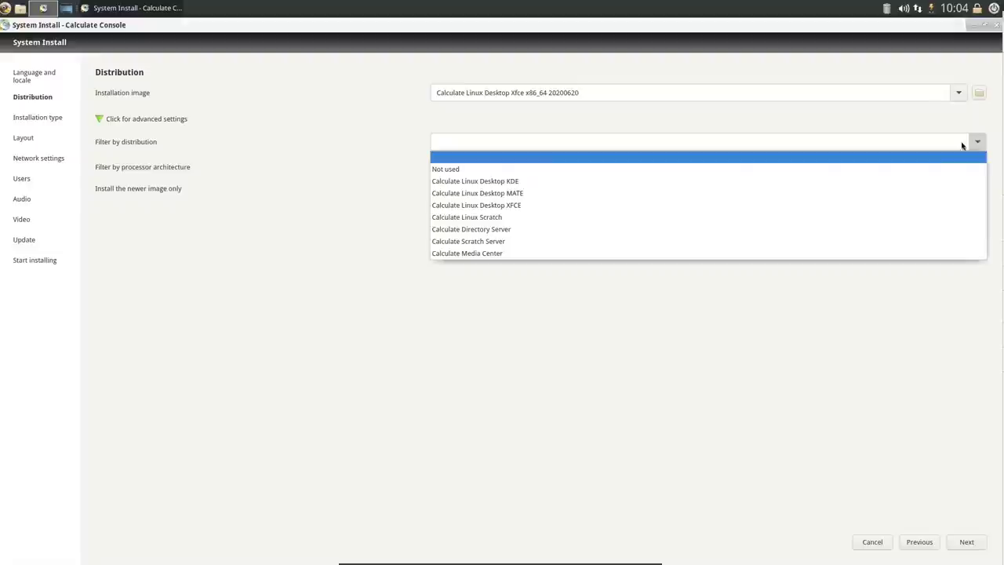
pyautogui.click(760, 207)
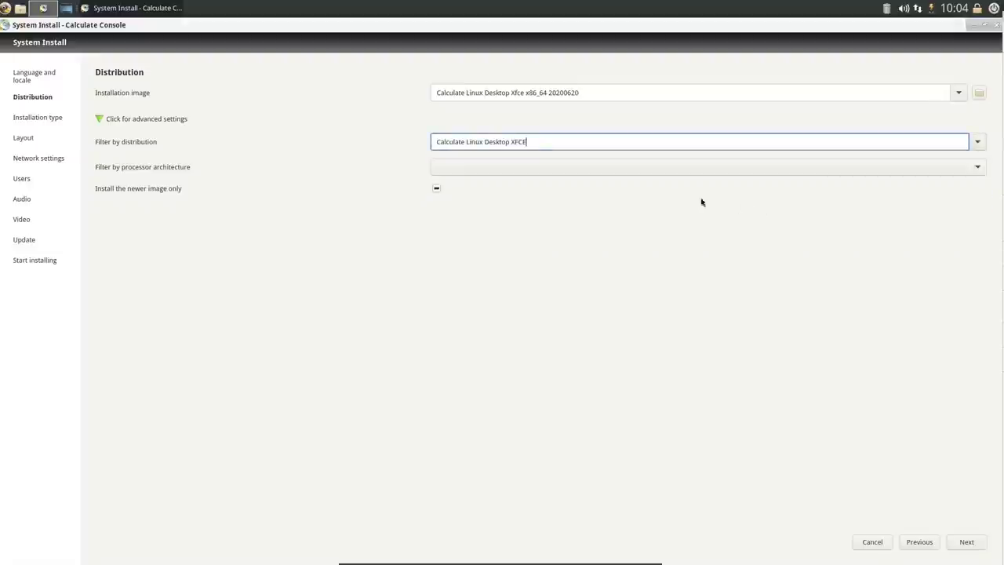
pyautogui.click(518, 163)
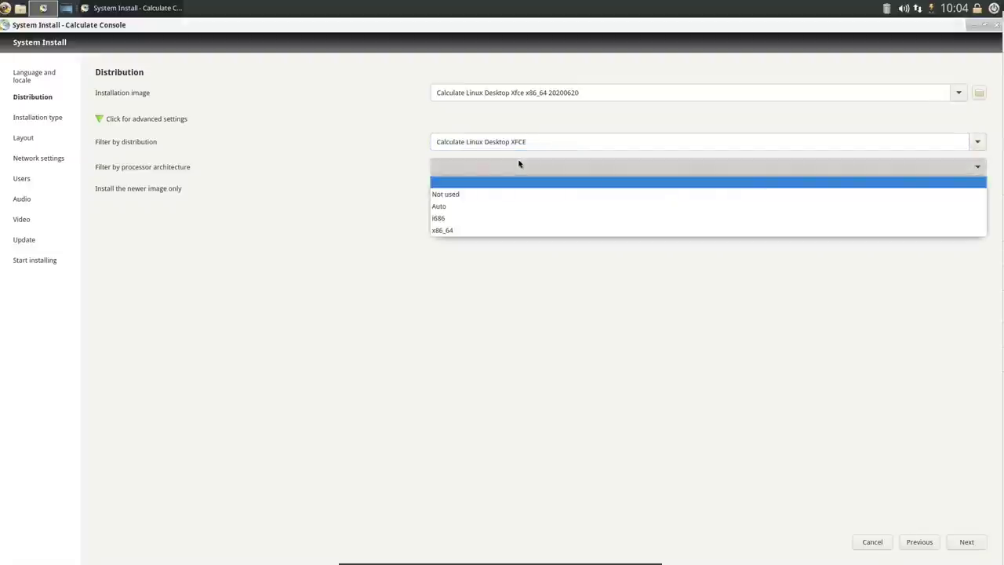
pyautogui.click(491, 232)
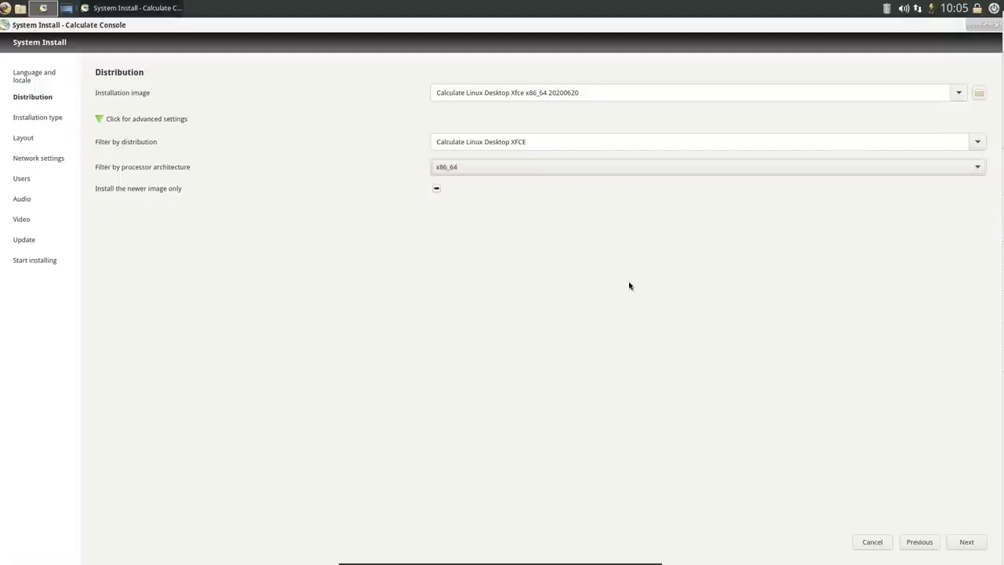
pyautogui.click(967, 549)
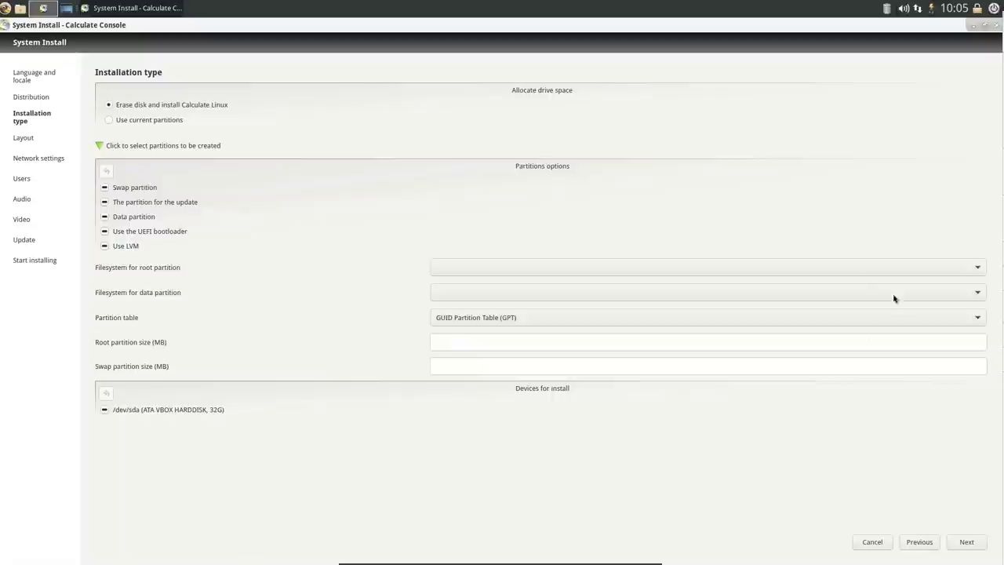
# Set the root and data partition filesystems to ext4 with a DOS-type Partition Table, and proceed to the disk layout
pyautogui.click(842, 272)
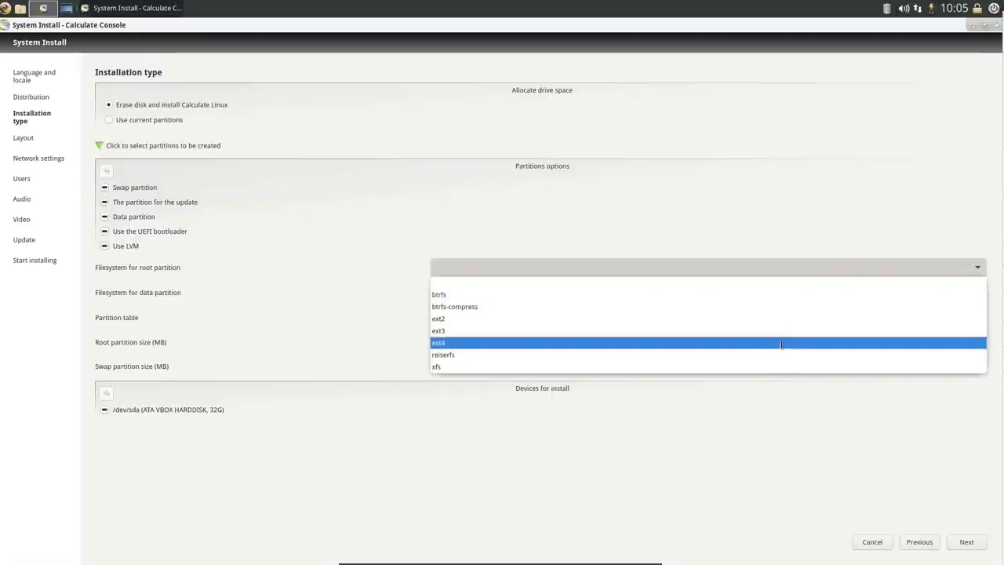
pyautogui.click(783, 348)
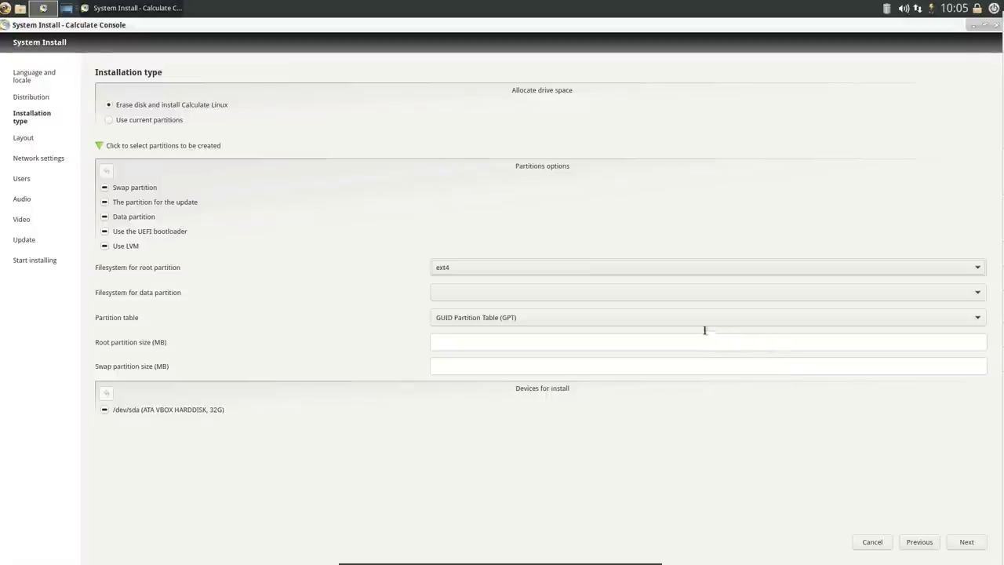
pyautogui.click(538, 296)
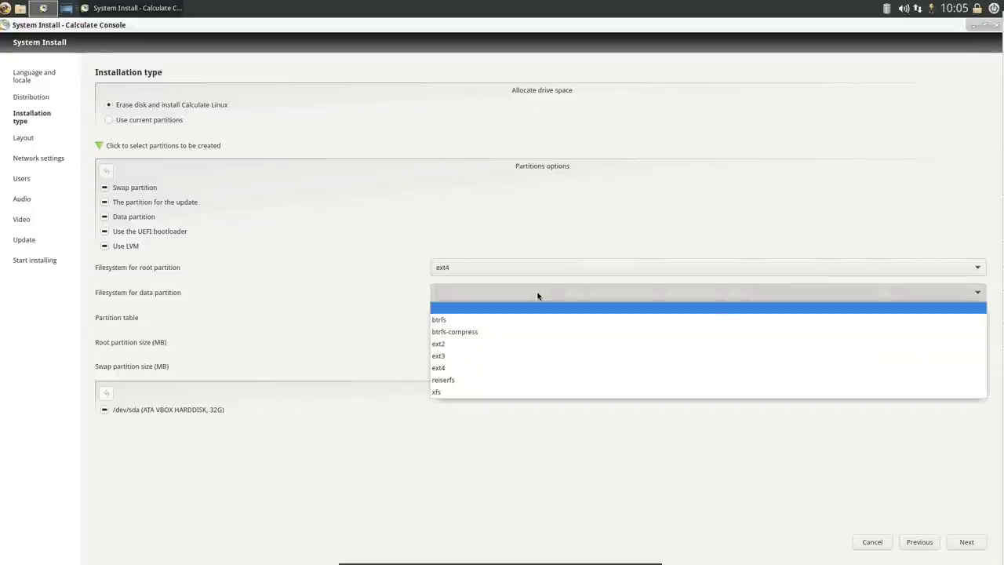
pyautogui.click(529, 367)
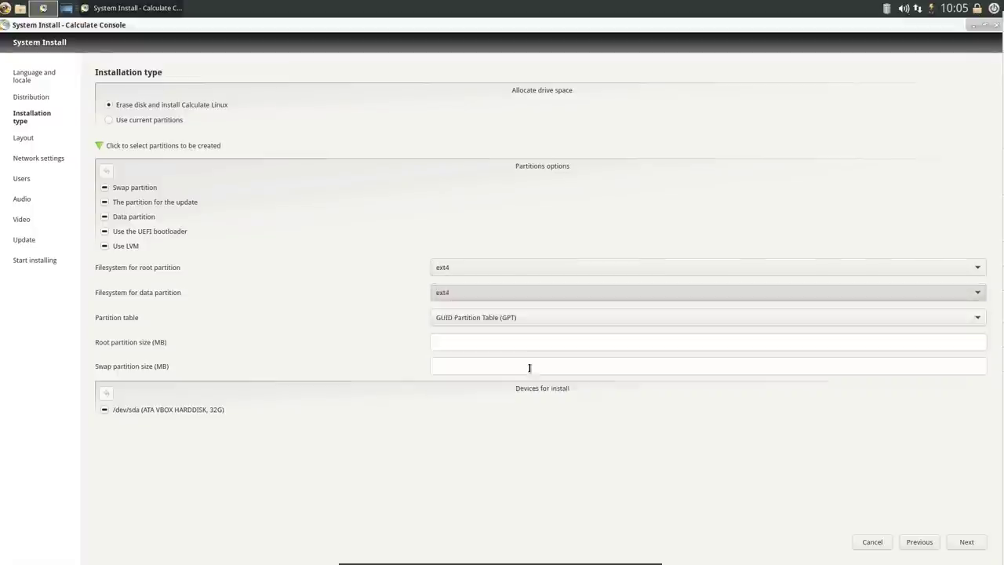
pyautogui.click(483, 322)
pyautogui.click(490, 345)
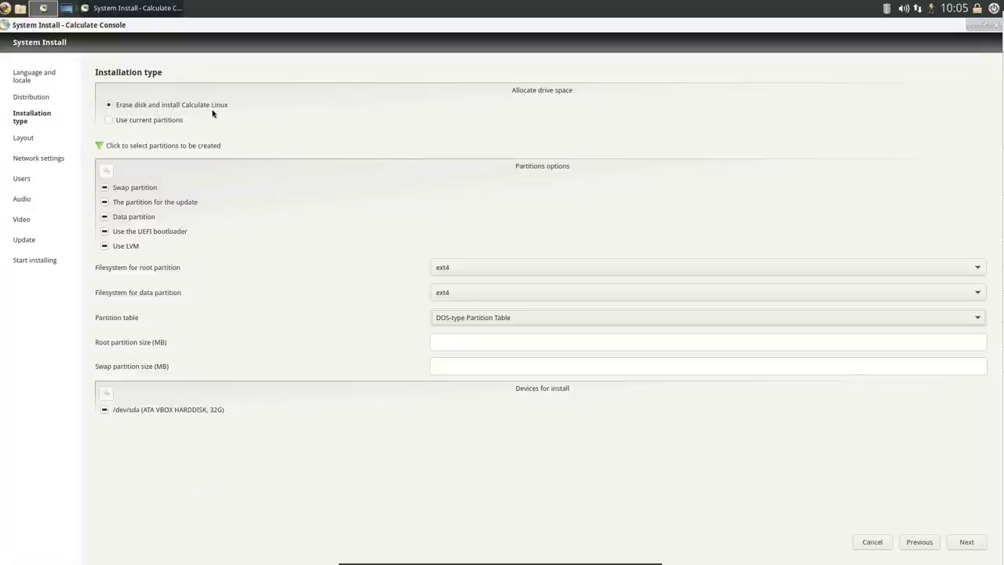
pyautogui.click(963, 543)
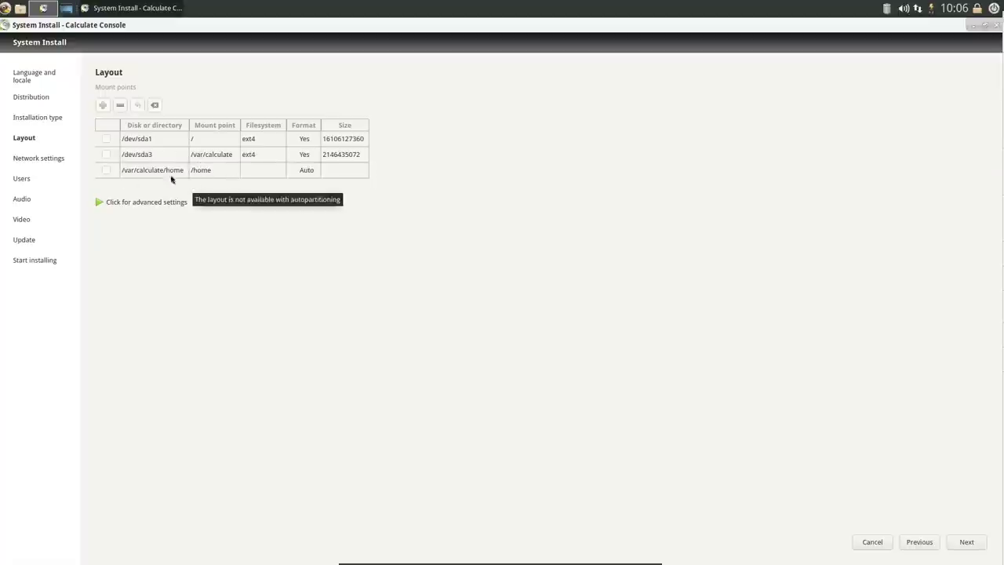
# Expand the advanced layout settings, then accept the layout and the migrated network settings to reach the user setup
pyautogui.click(99, 202)
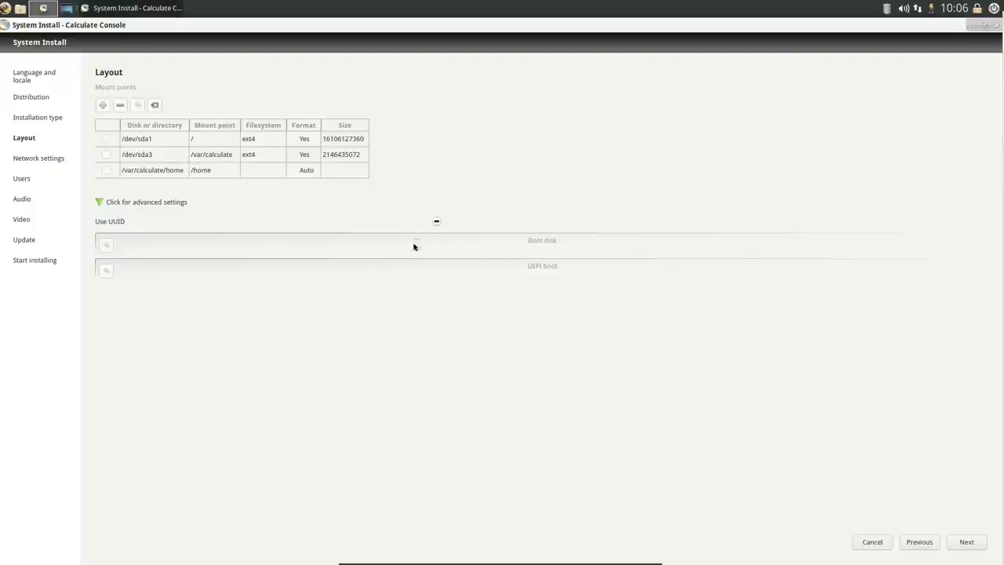
pyautogui.click(967, 542)
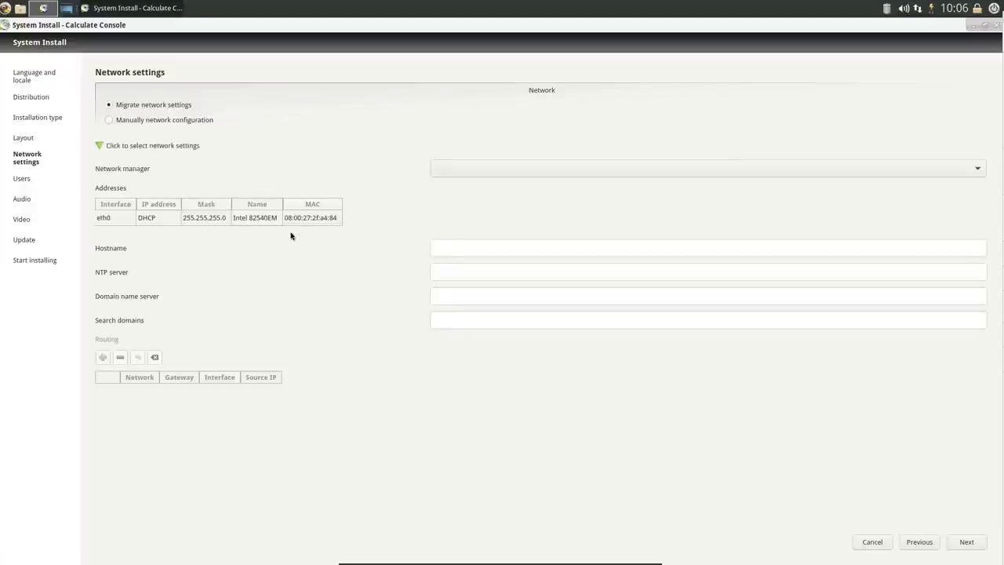
pyautogui.click(968, 543)
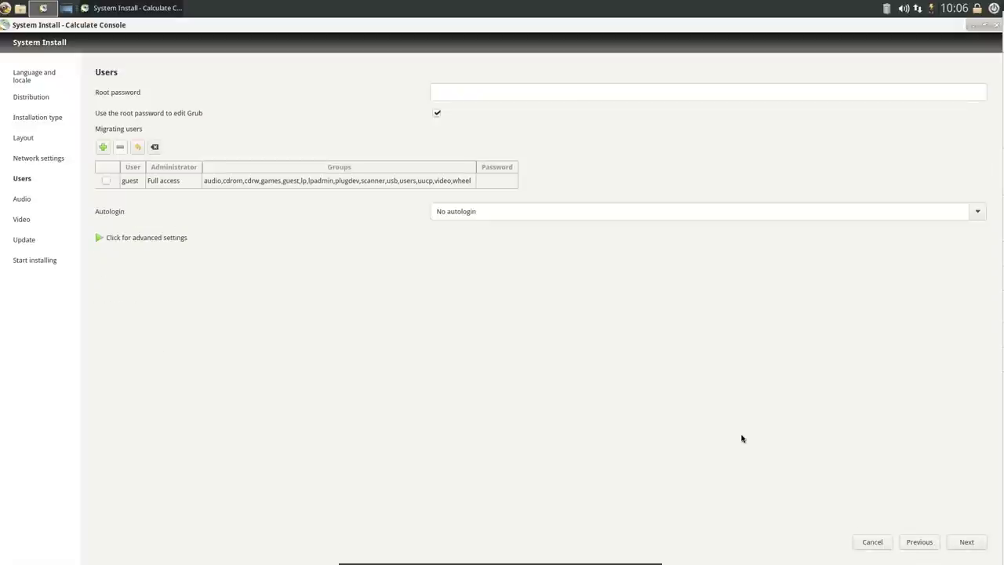
# Enter and repeat the root password, and confirm it
pyautogui.click(496, 92)
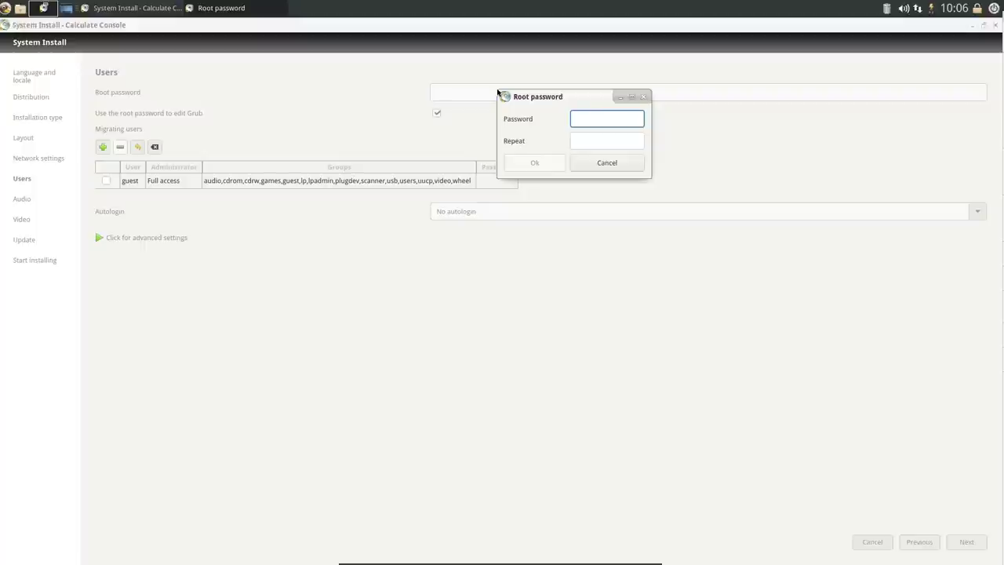
pyautogui.write('*******')
pyautogui.press('Tab')
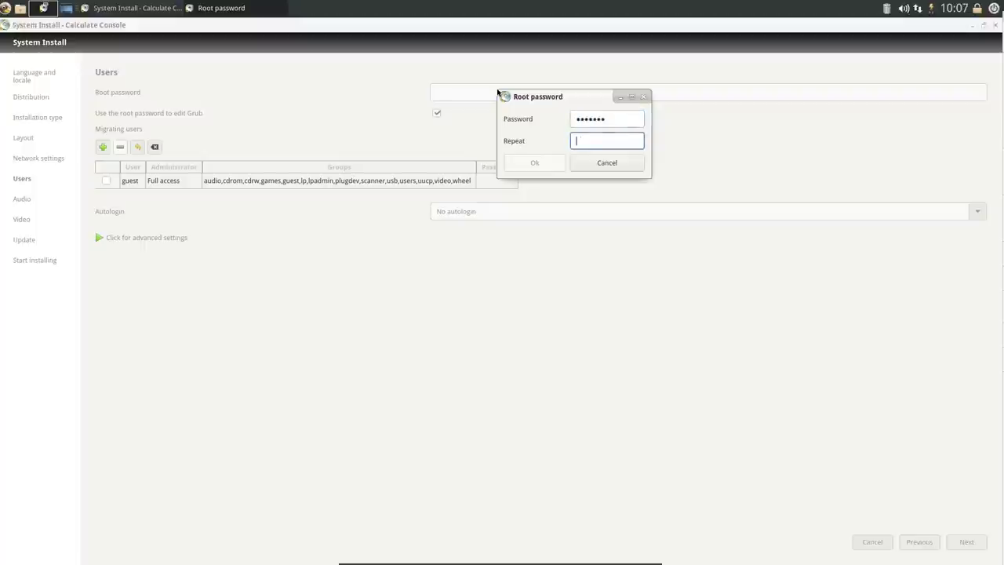
pyautogui.write('*******')
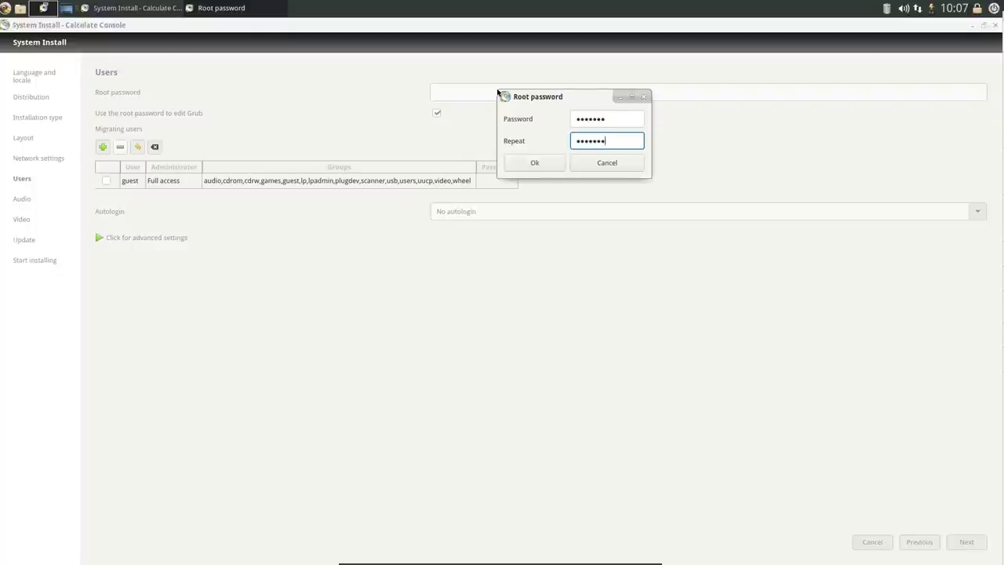
pyautogui.click(527, 163)
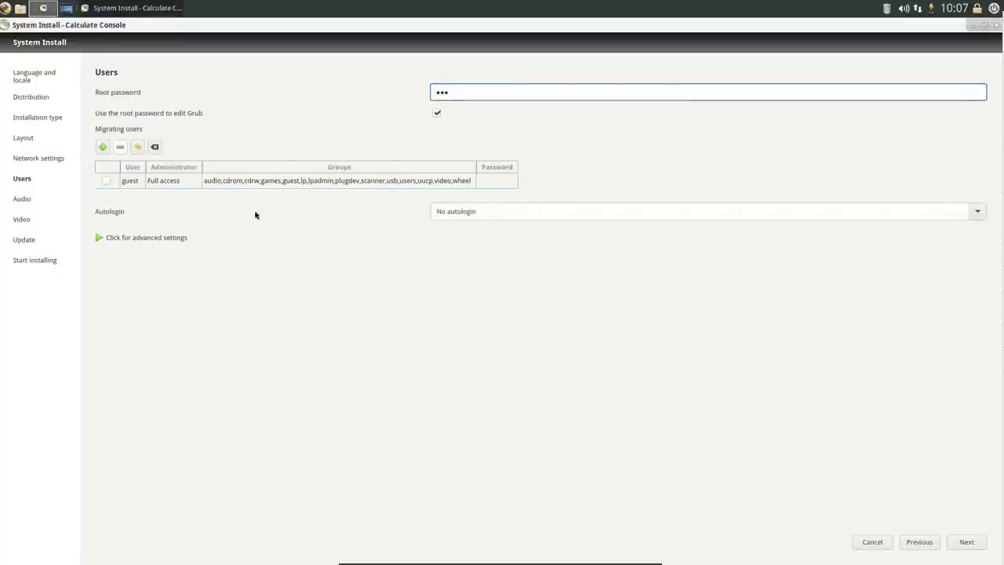
# Add a migrating user named otb with Full access as the administrator level
pyautogui.click(152, 182)
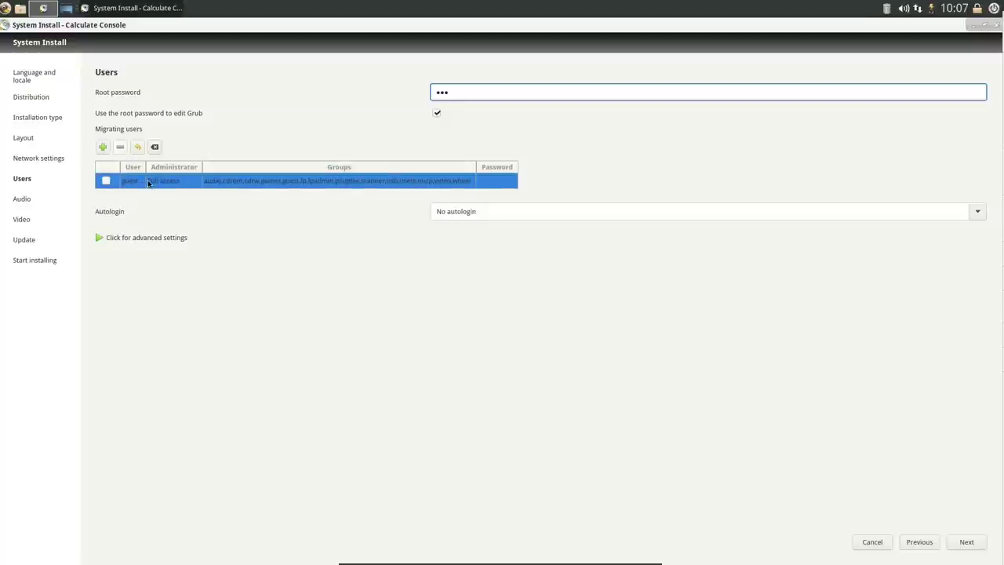
pyautogui.click(102, 147)
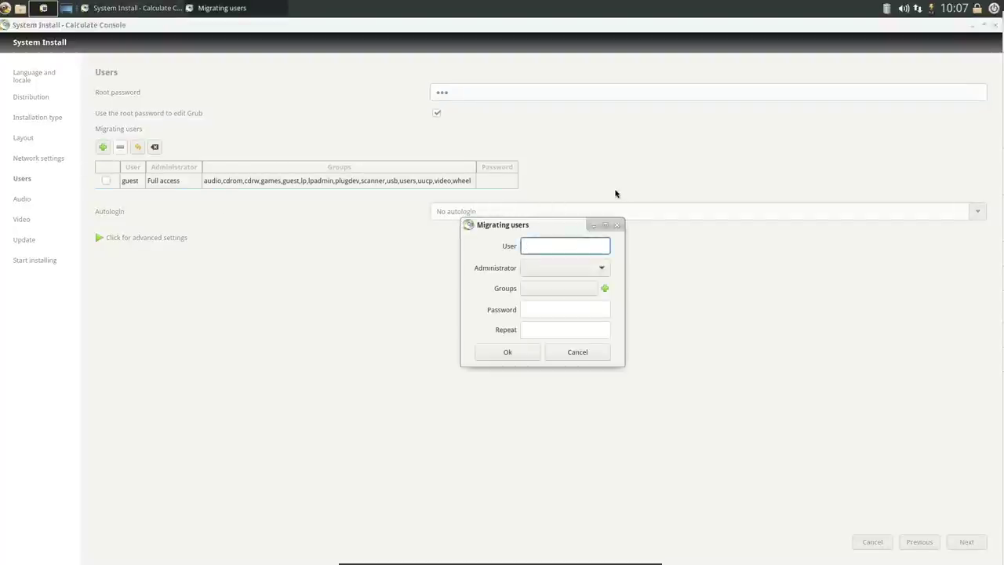
pyautogui.write('otb')
pyautogui.click(582, 269)
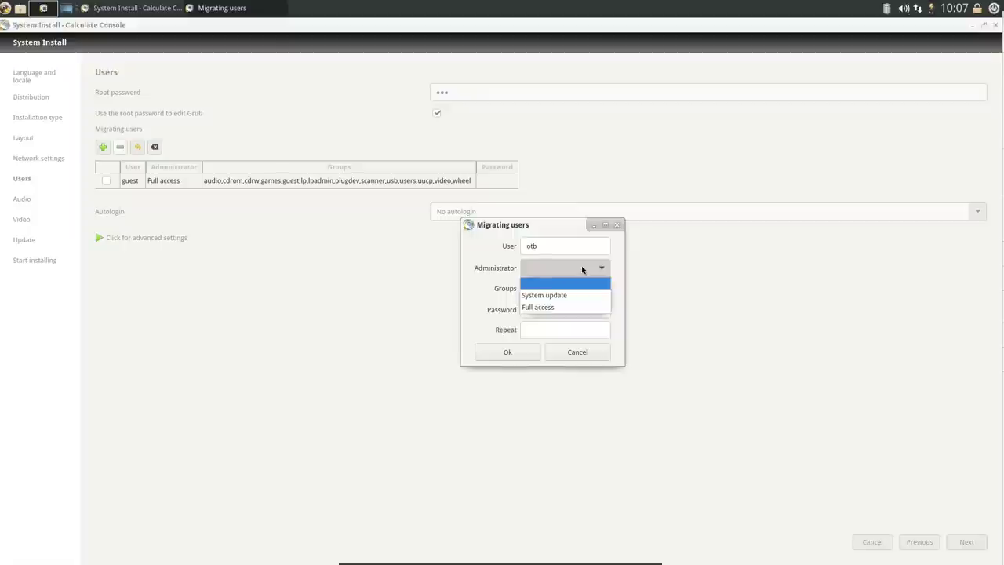
pyautogui.click(561, 307)
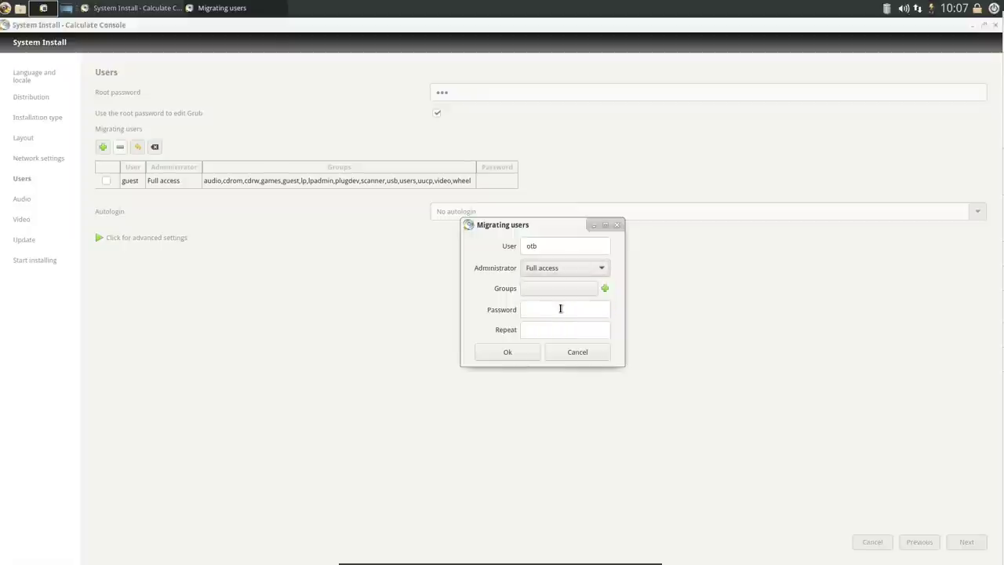
# Open the group selection for the new user and add the audio and cdrw groups
pyautogui.click(602, 289)
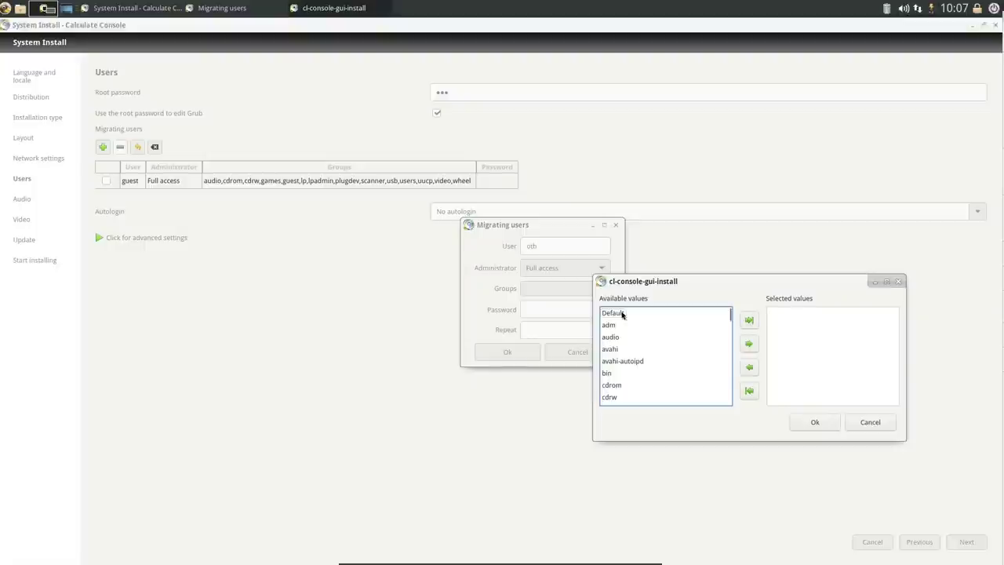
pyautogui.click(215, 183)
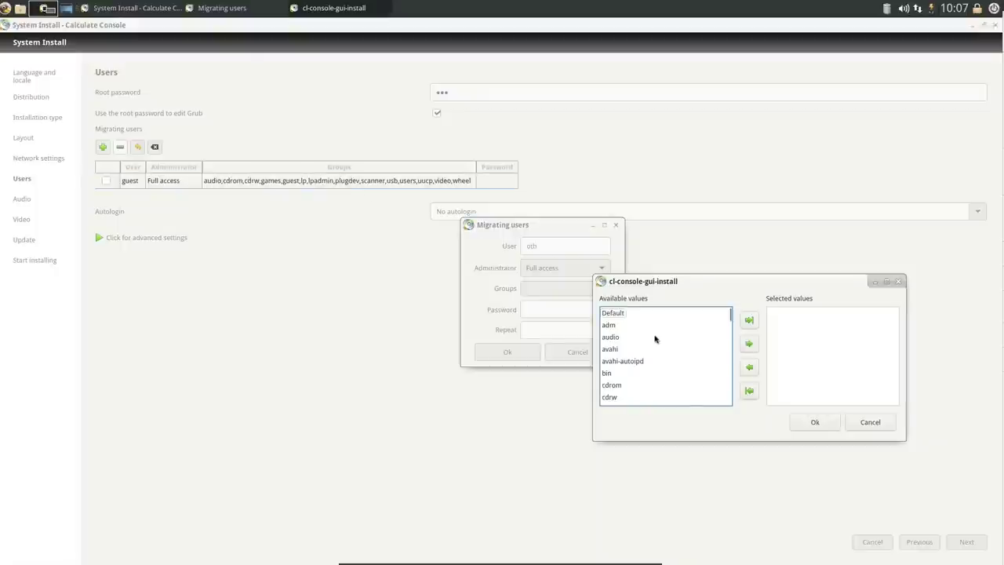
pyautogui.click(619, 337)
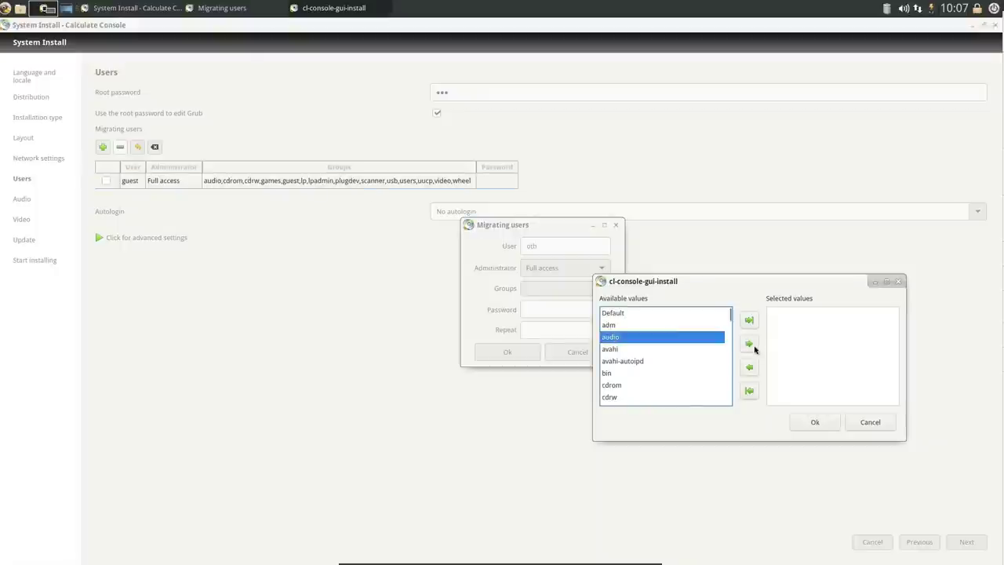
pyautogui.click(749, 343)
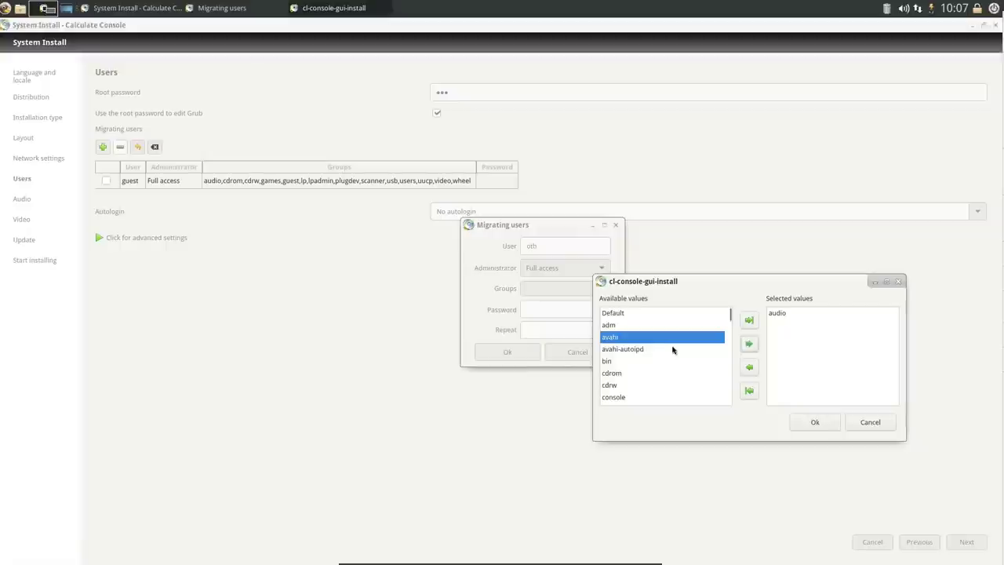
pyautogui.click(620, 373)
pyautogui.click(619, 385)
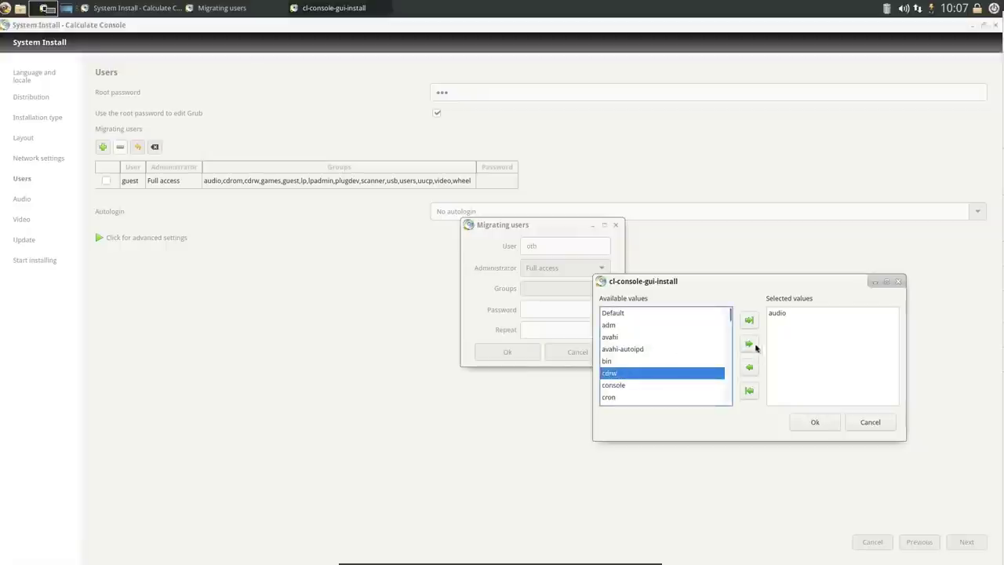
pyautogui.click(748, 343)
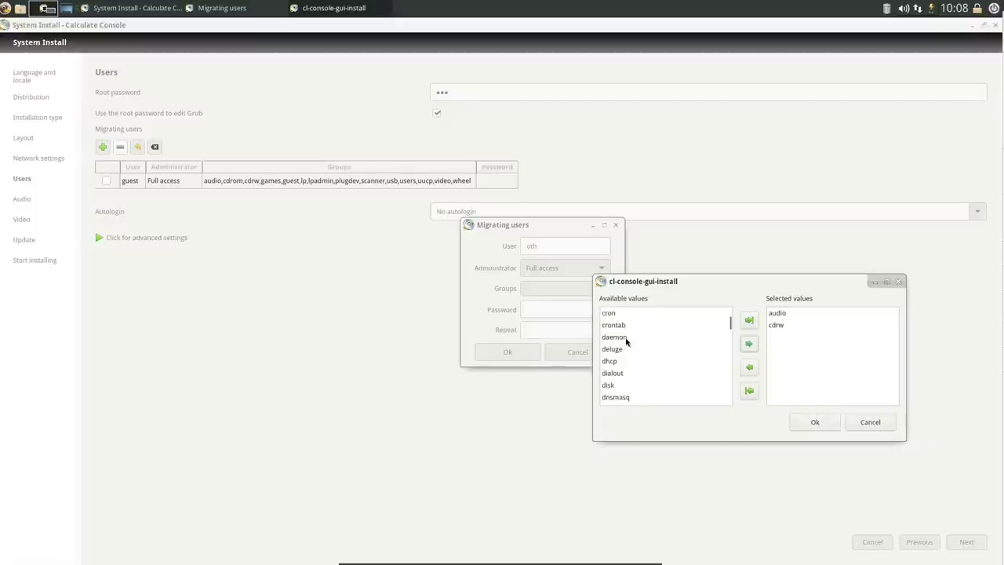
# Add the lp, lpadmin and plugdev groups to the new user's selected groups
pyautogui.scroll(-1, 625, 342)
pyautogui.scroll(-3, 625, 341)
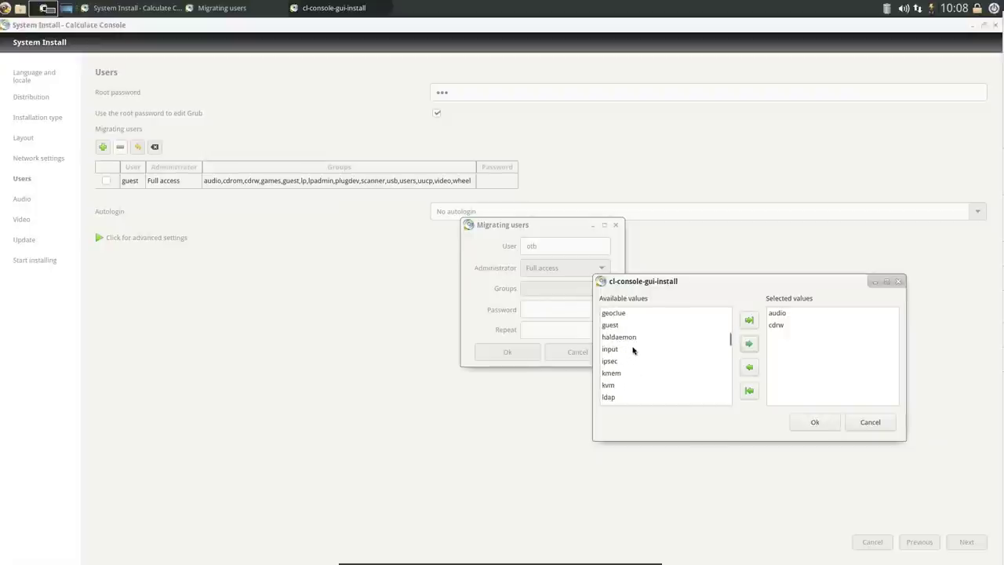
pyautogui.scroll(-1, 634, 350)
pyautogui.click(613, 384)
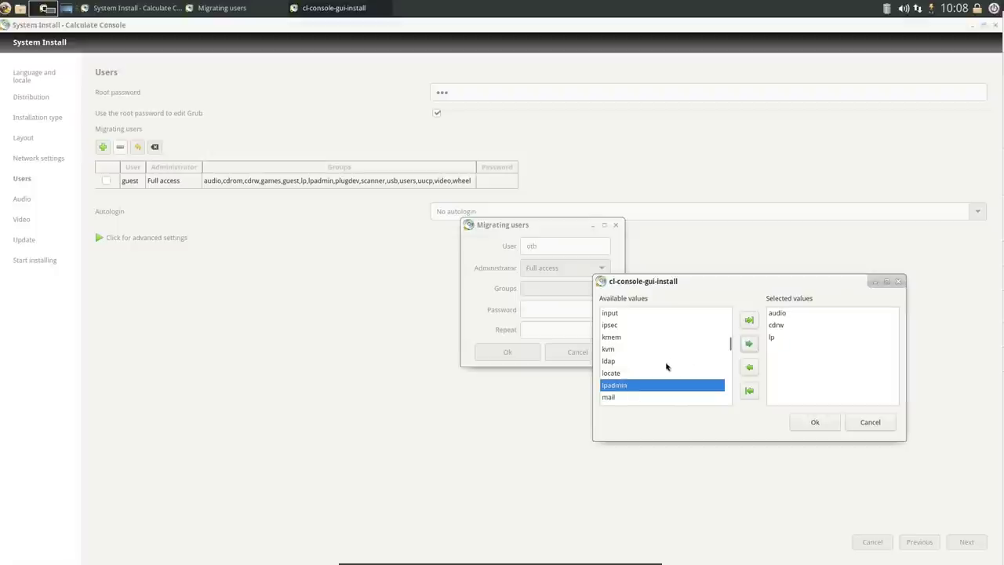
pyautogui.click(749, 344)
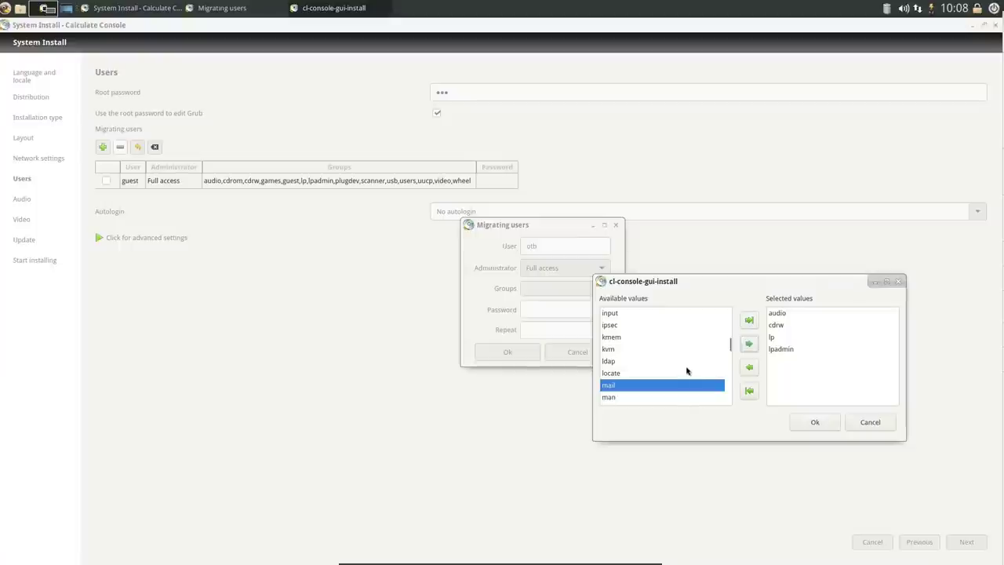
pyautogui.scroll(-2, 681, 368)
pyautogui.scroll(-2, 681, 365)
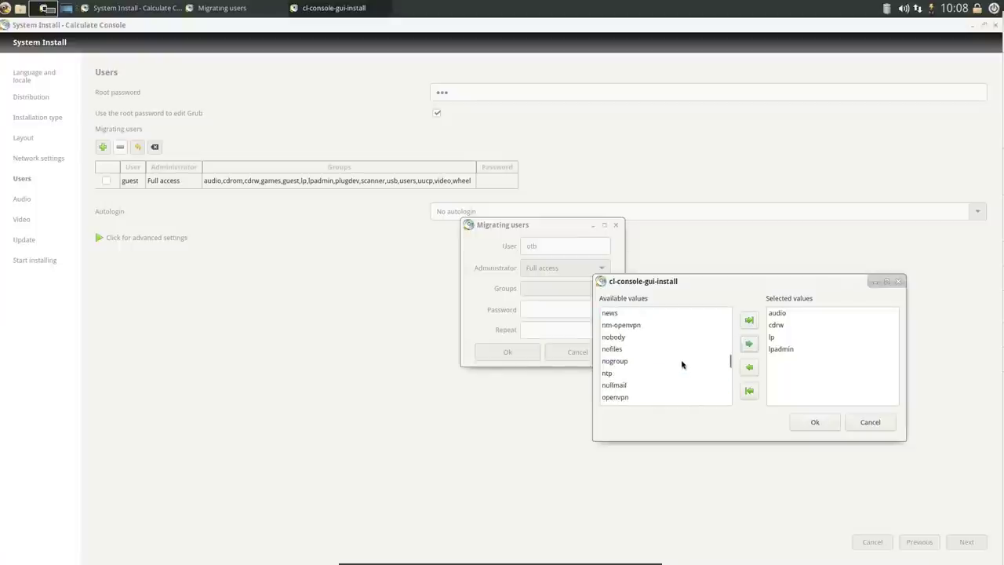
pyautogui.scroll(-2, 682, 365)
pyautogui.click(693, 336)
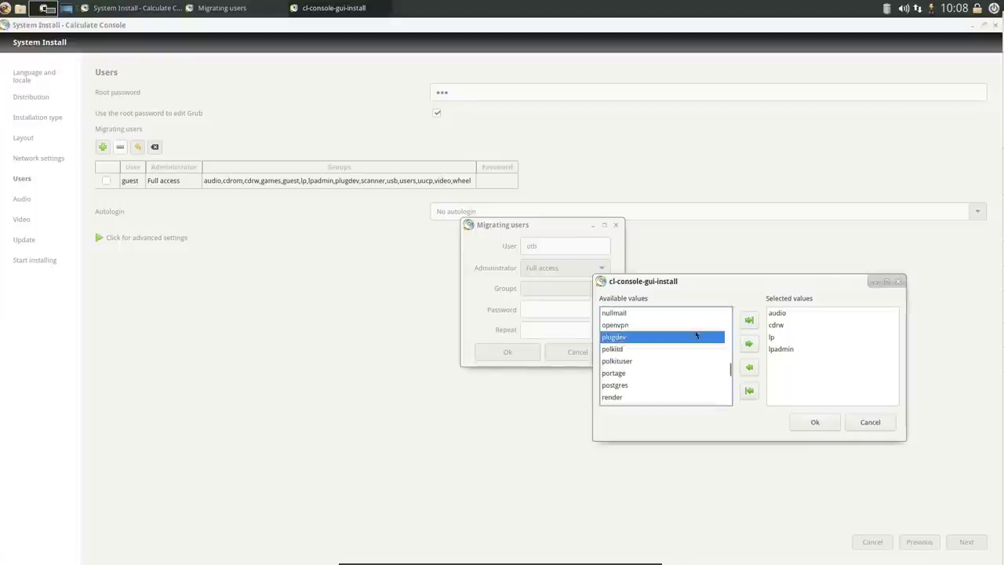
pyautogui.click(748, 344)
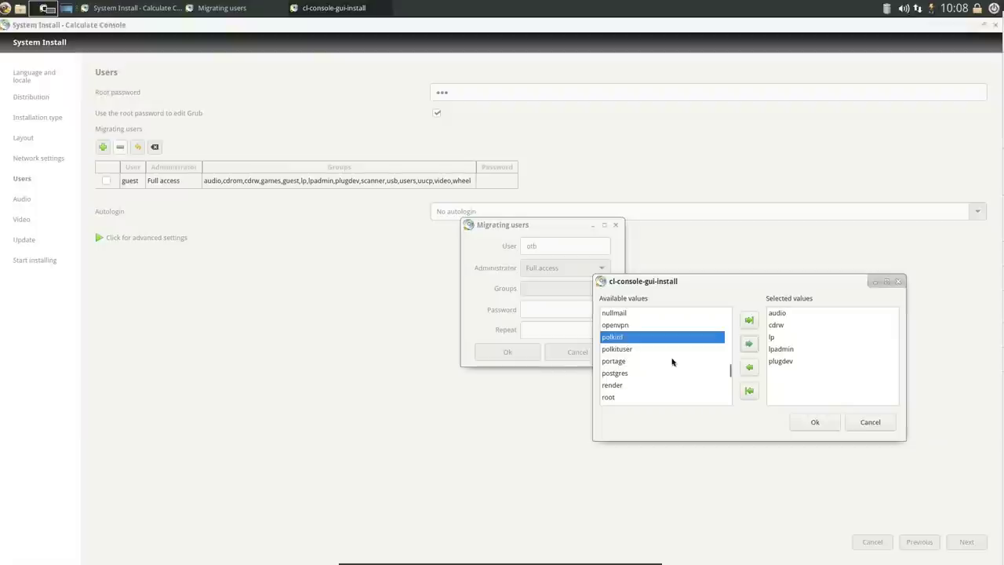
# Add the usb, users and uucp groups to the new user's selected groups
pyautogui.scroll(-4, 672, 362)
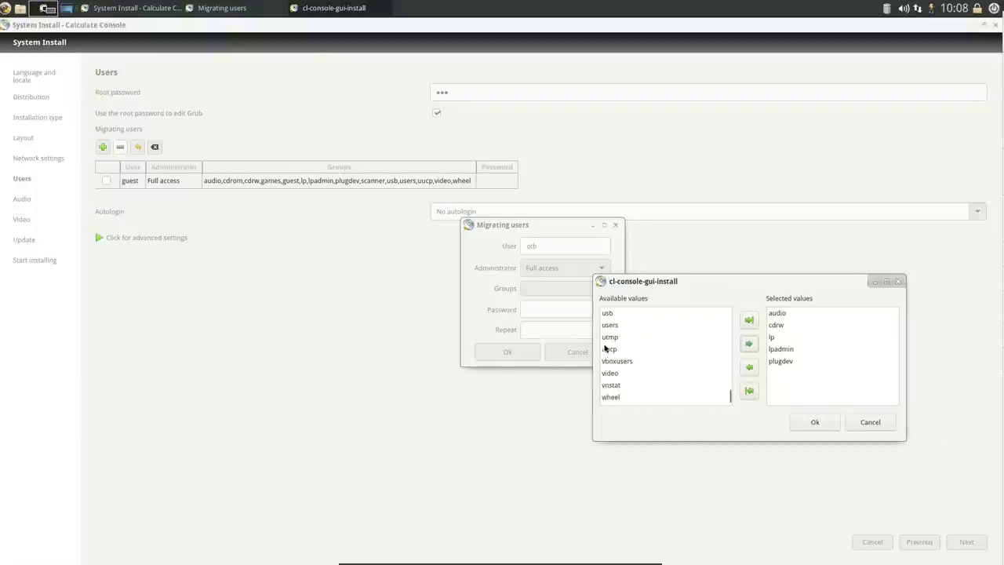
pyautogui.click(609, 314)
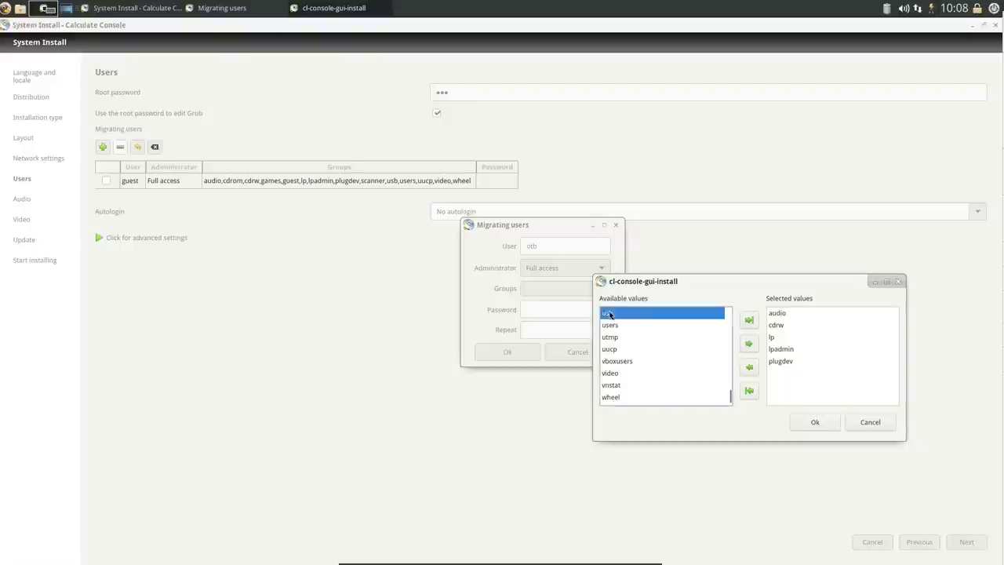
pyautogui.click(749, 344)
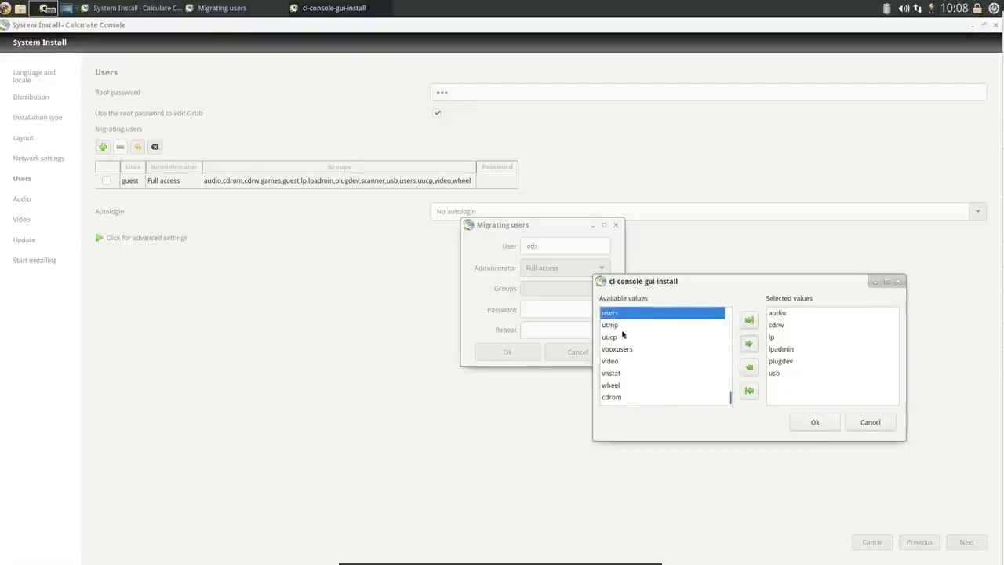
pyautogui.click(749, 343)
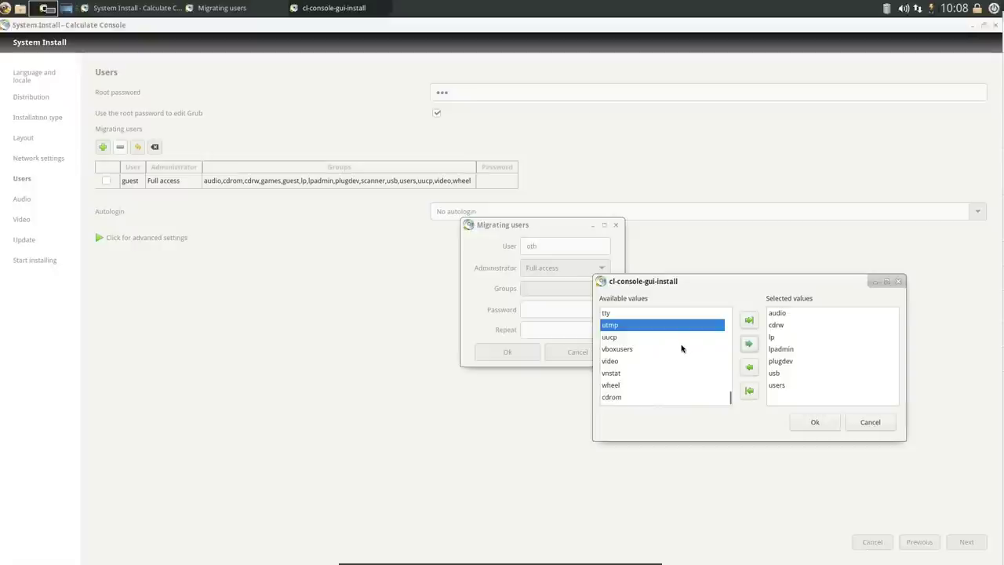
pyautogui.click(620, 338)
pyautogui.click(749, 343)
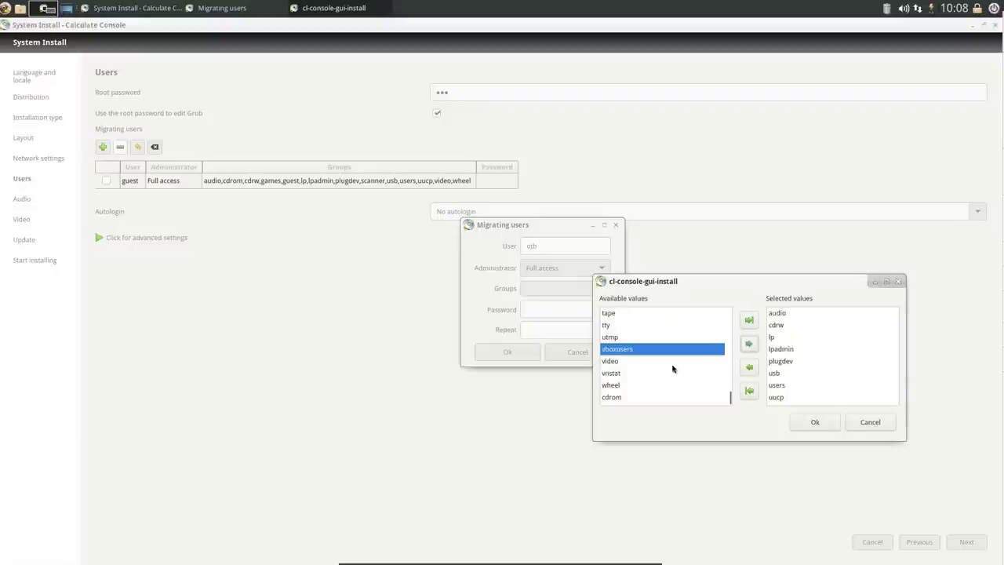
# Add the video and wheel groups, and accept the group selection for the new user
pyautogui.click(617, 361)
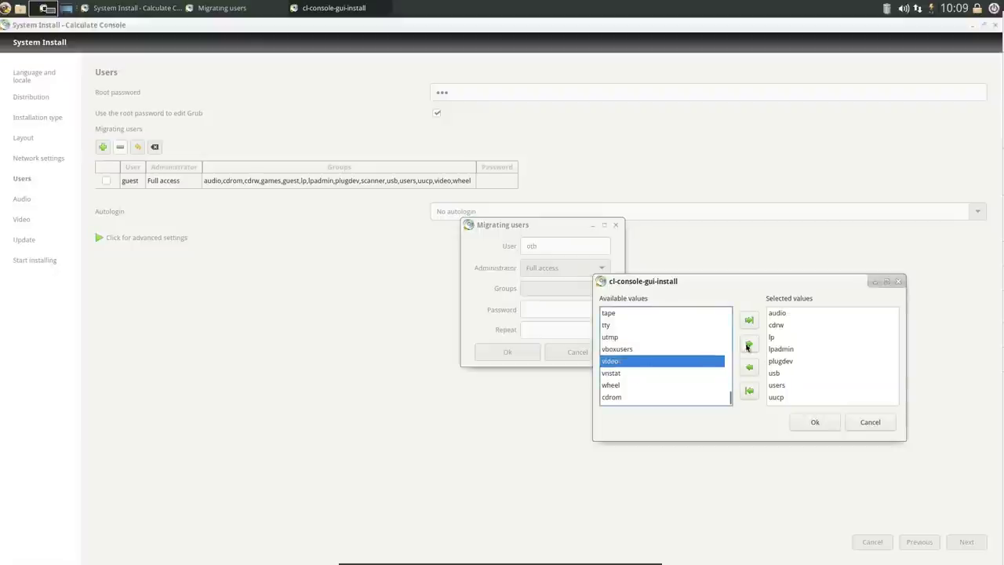
pyautogui.click(749, 343)
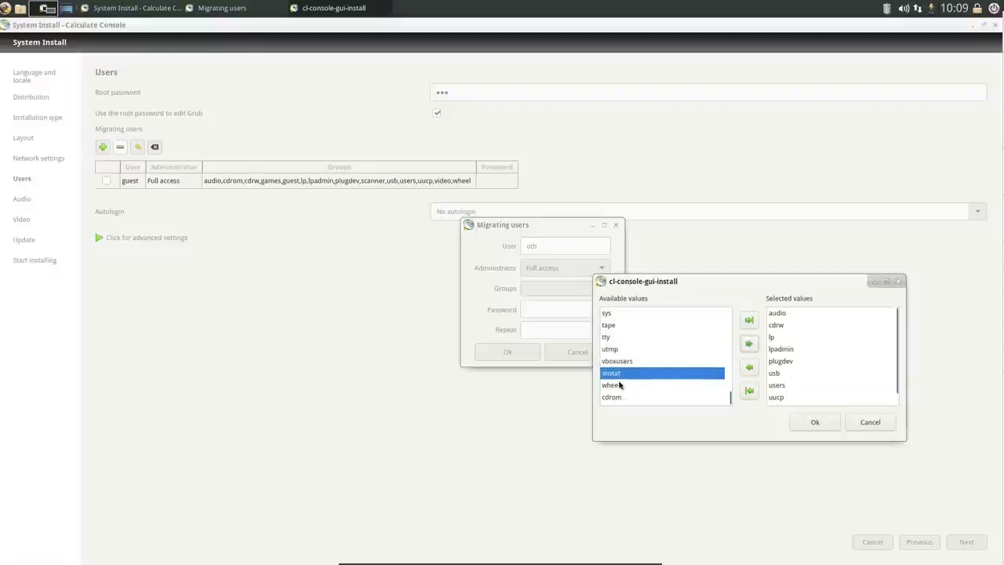
pyautogui.click(619, 385)
pyautogui.click(749, 343)
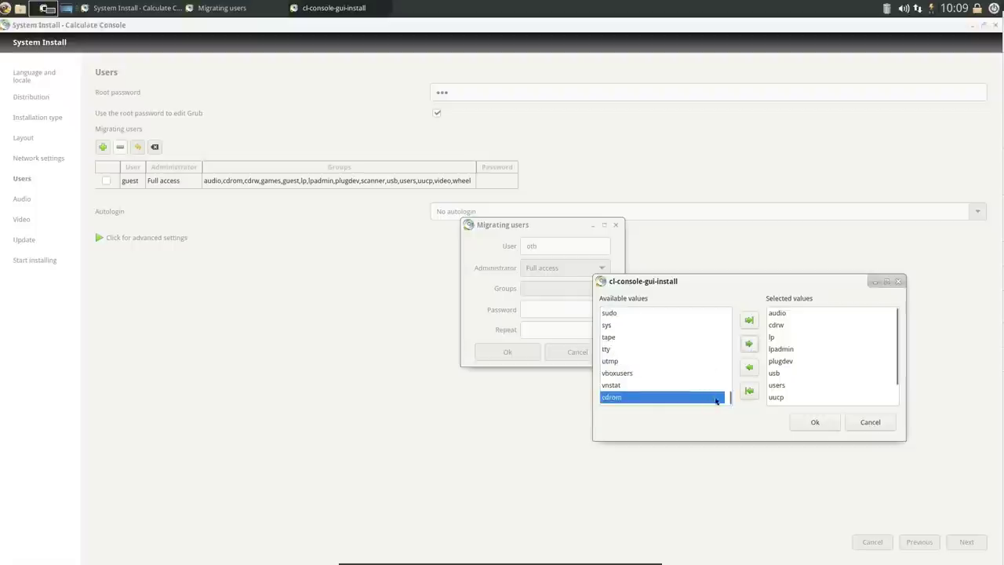
pyautogui.scroll(-1, 819, 365)
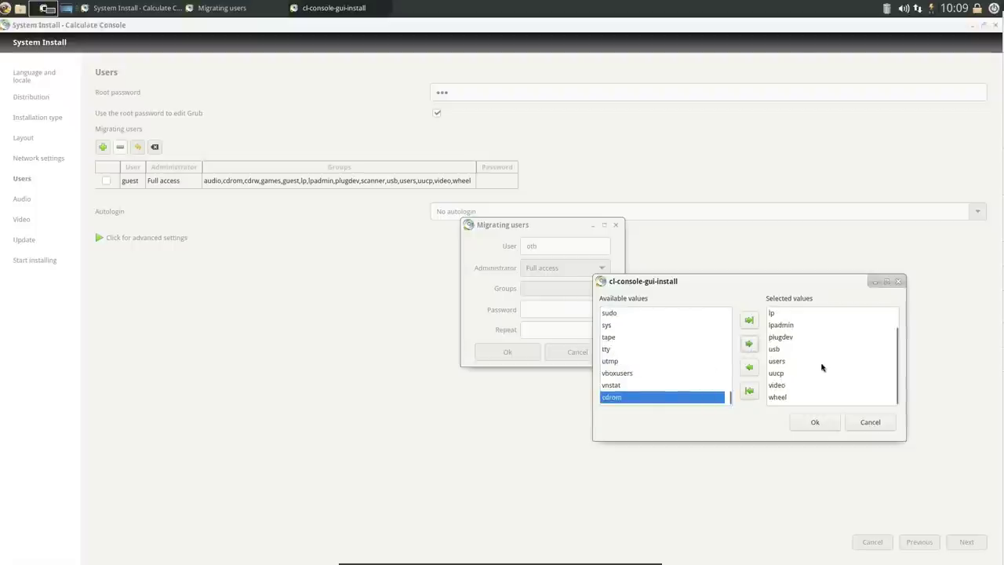
pyautogui.click(812, 425)
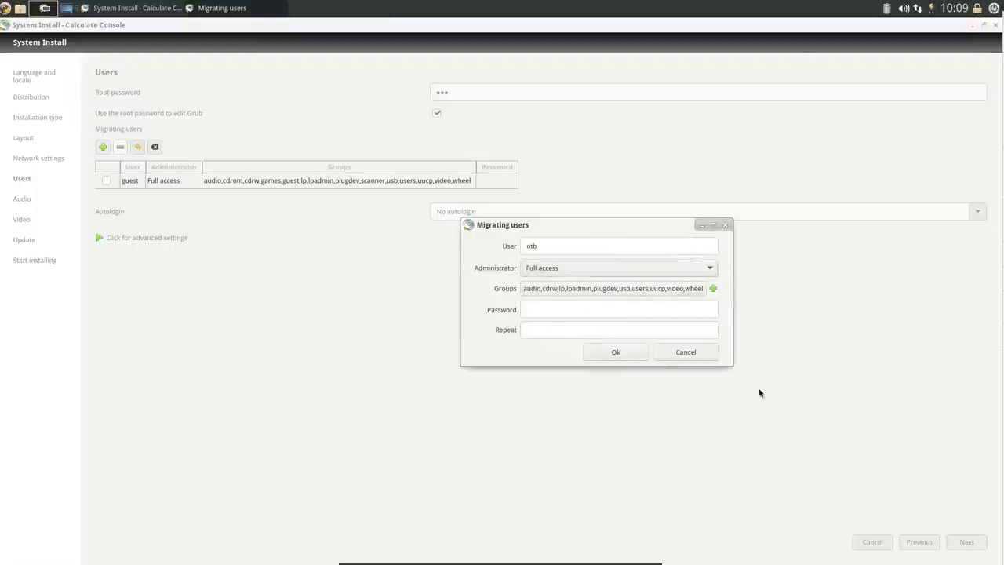
# Enter and repeat the account password for the user otb, and save the new user
pyautogui.click(589, 309)
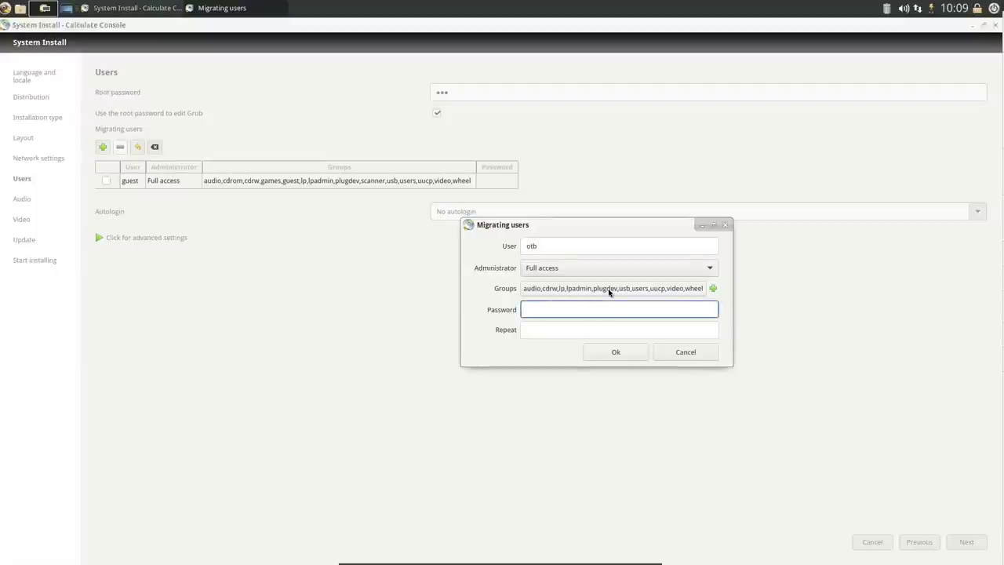
pyautogui.write('*******')
pyautogui.press('Tab')
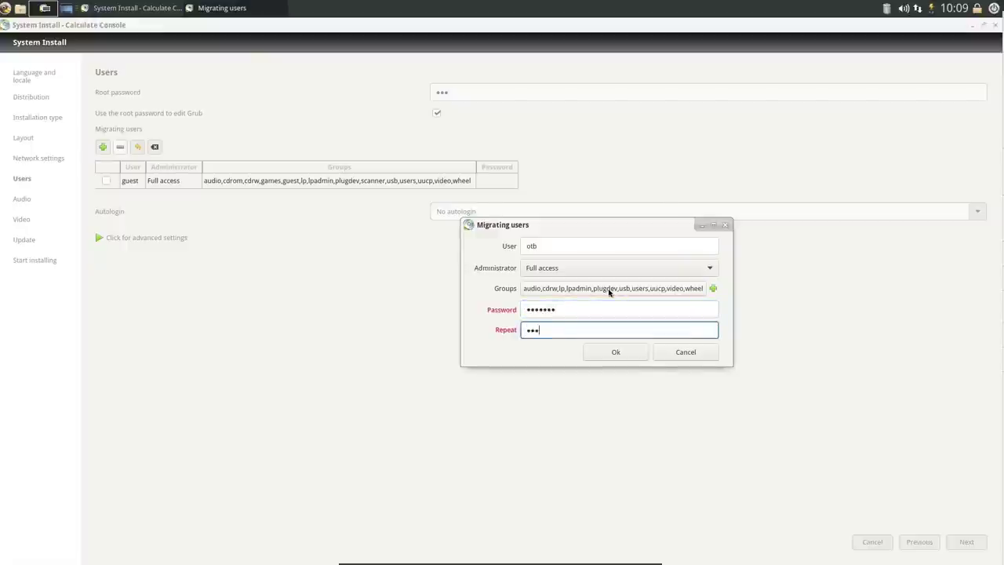
pyautogui.write('*******')
pyautogui.click(616, 352)
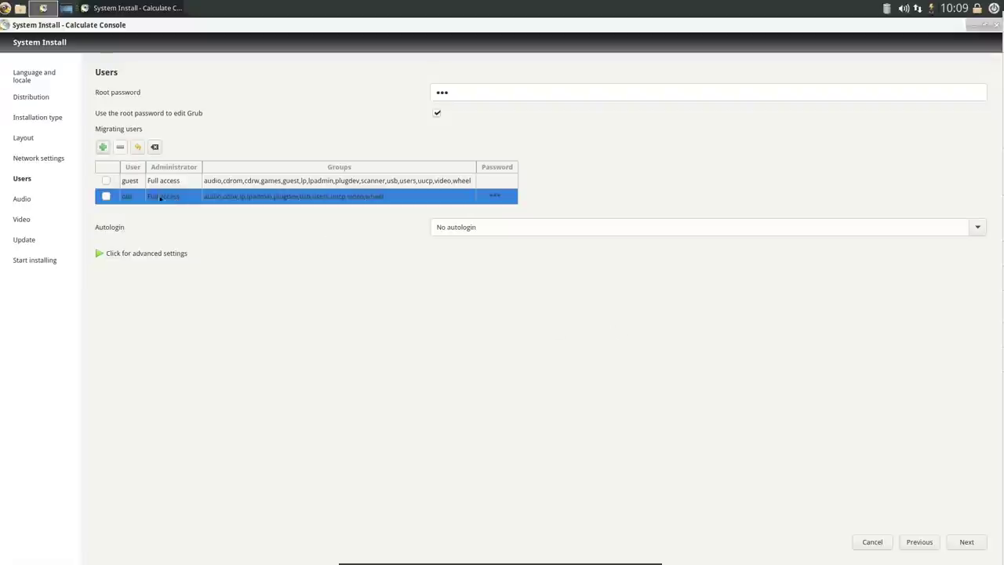
# Remove the guest user from the migrating users list
pyautogui.click(105, 181)
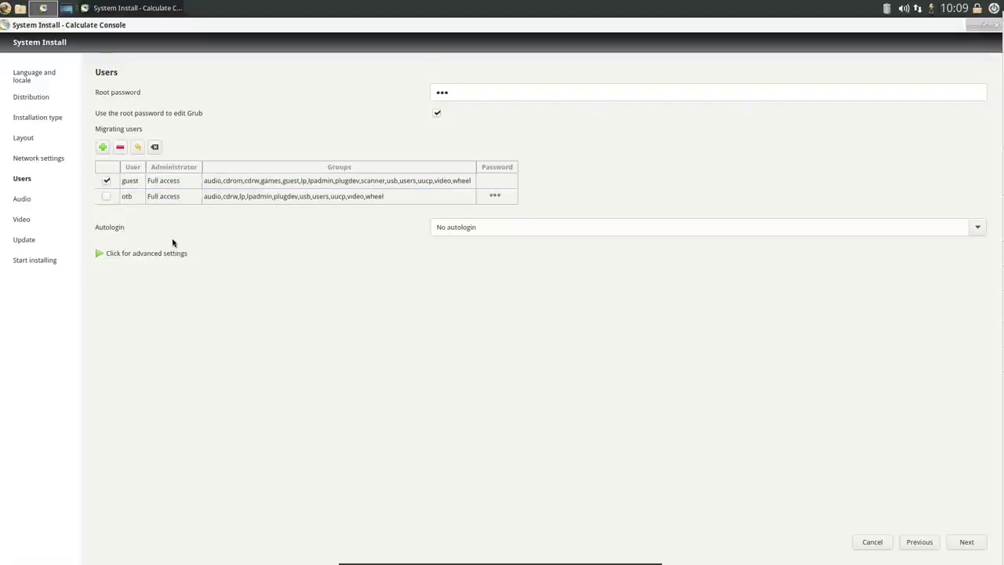
pyautogui.click(120, 148)
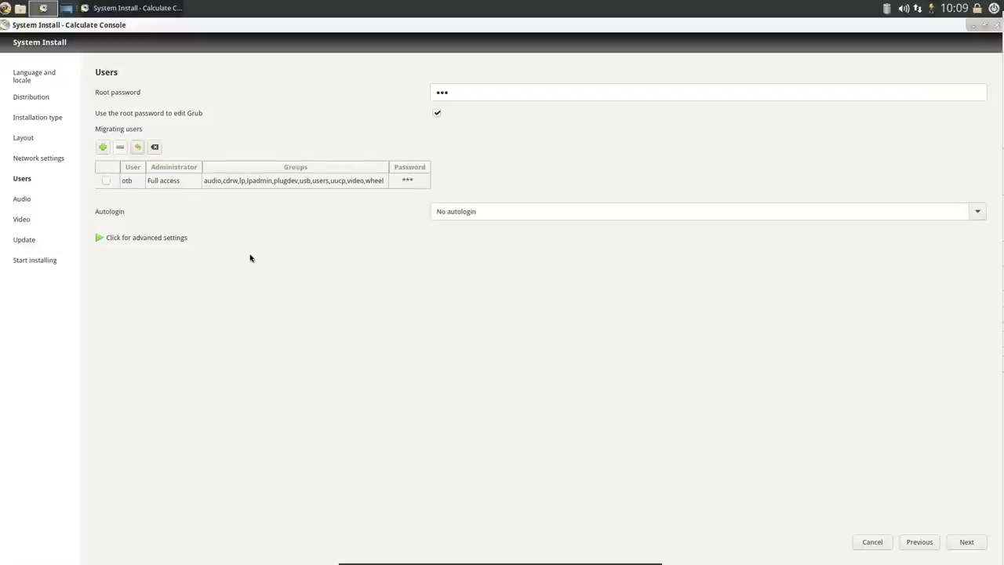
# Check the advanced user settings, leave profile encryption unset, and continue to the audio settings
pyautogui.click(97, 237)
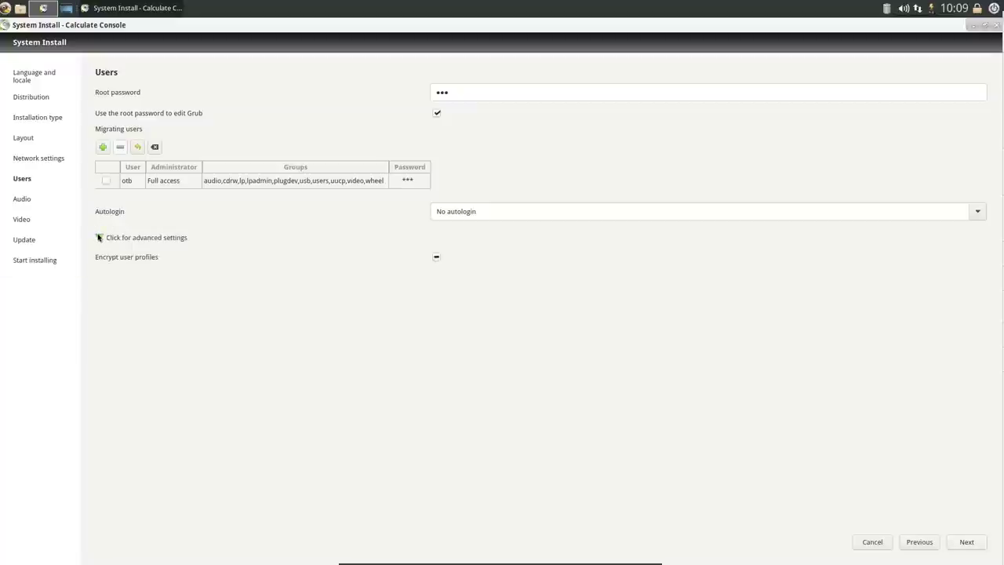
pyautogui.click(98, 237)
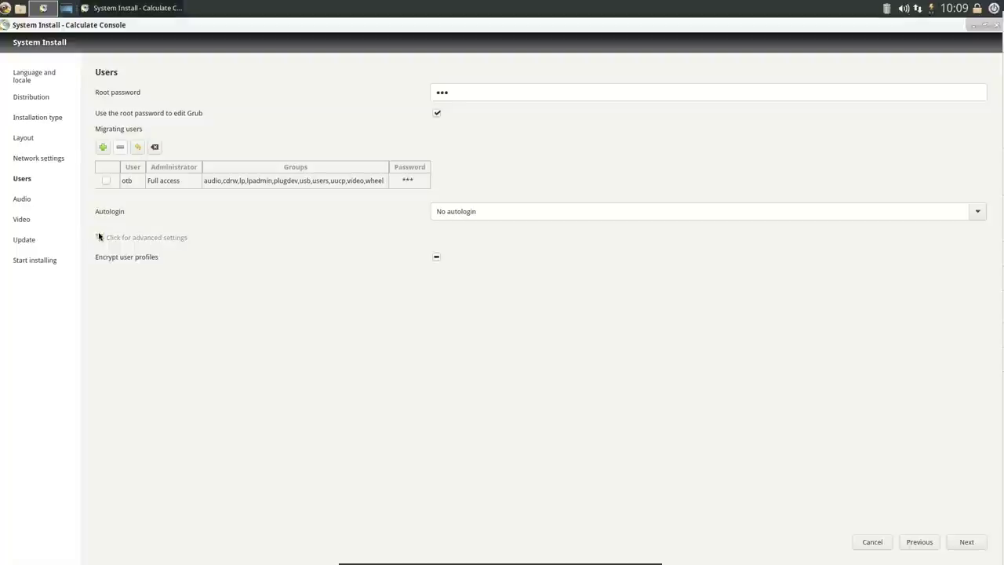
pyautogui.click(964, 542)
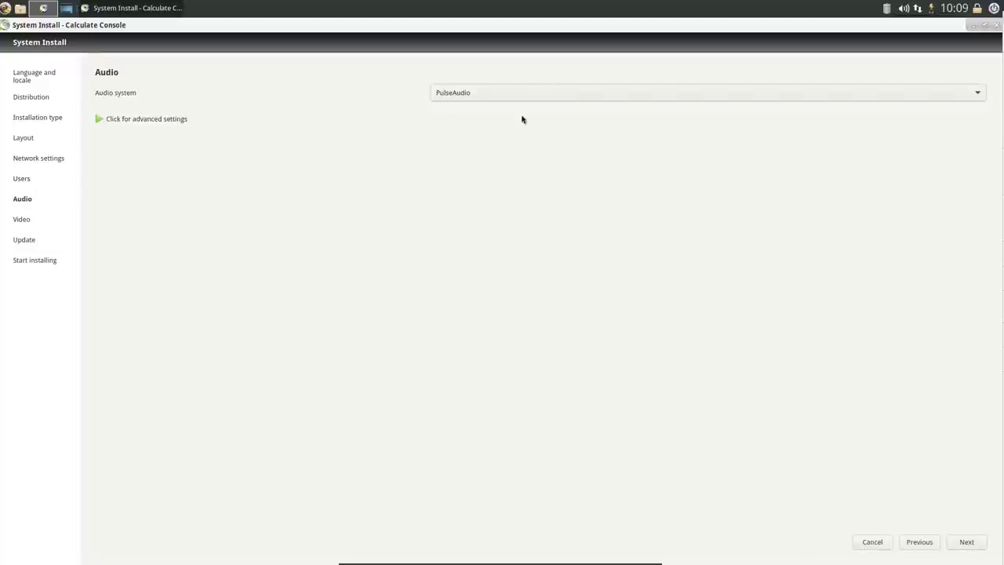
# Check the available audio systems, keep PulseAudio, and continue to the video settings
pyautogui.click(509, 92)
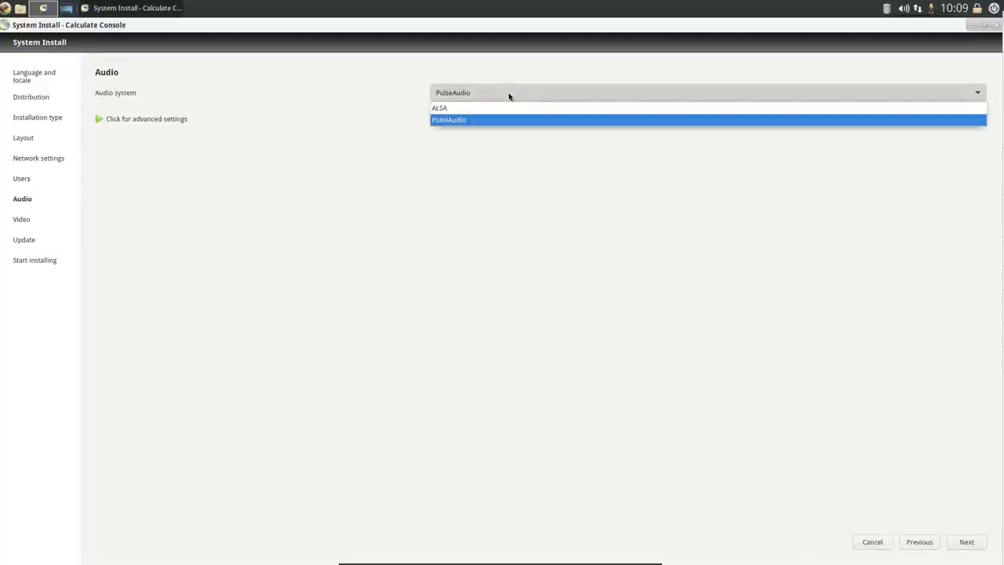
pyautogui.click(508, 94)
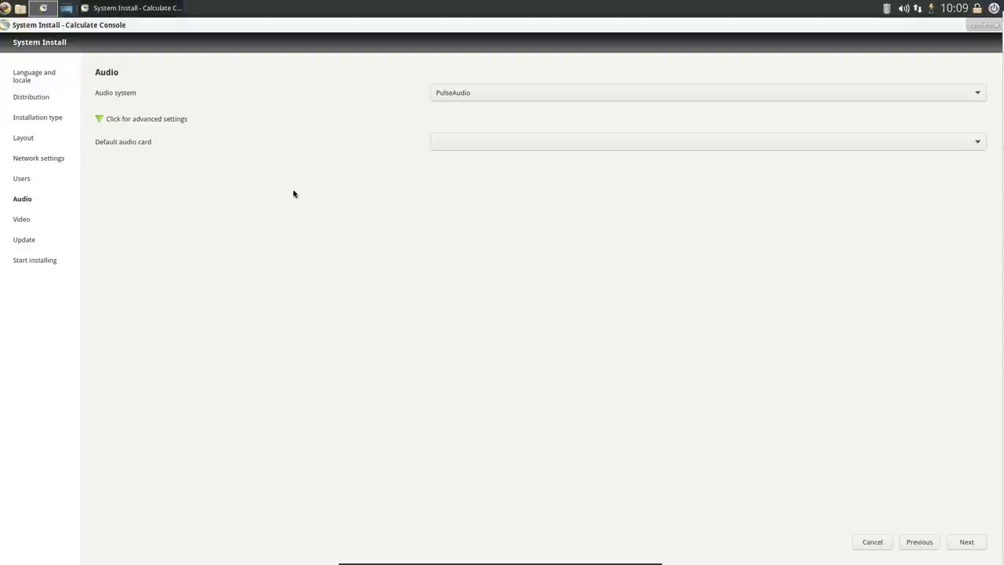
pyautogui.click(958, 542)
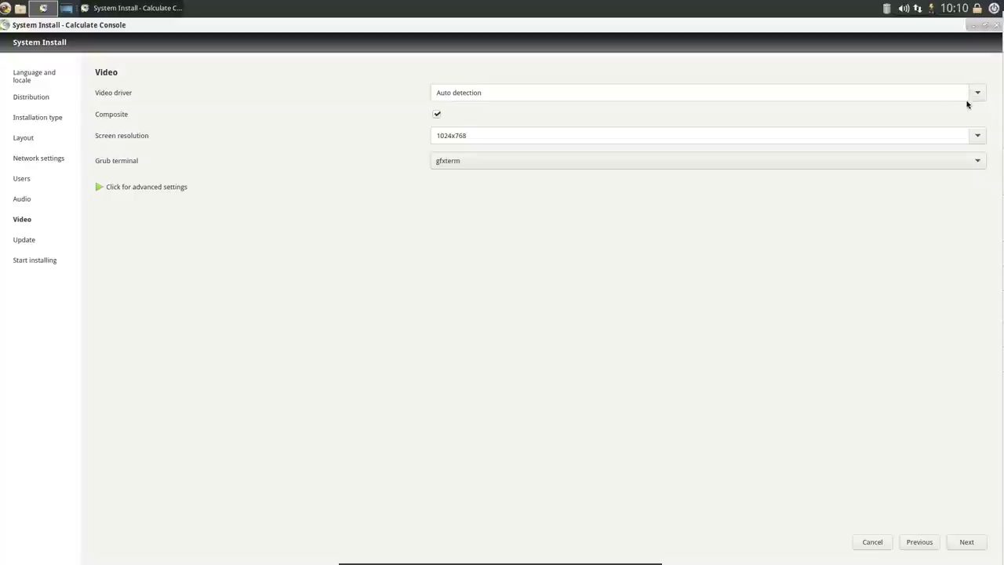
# Set the screen resolution to 1920x1080 and continue to the update settings
pyautogui.click(976, 136)
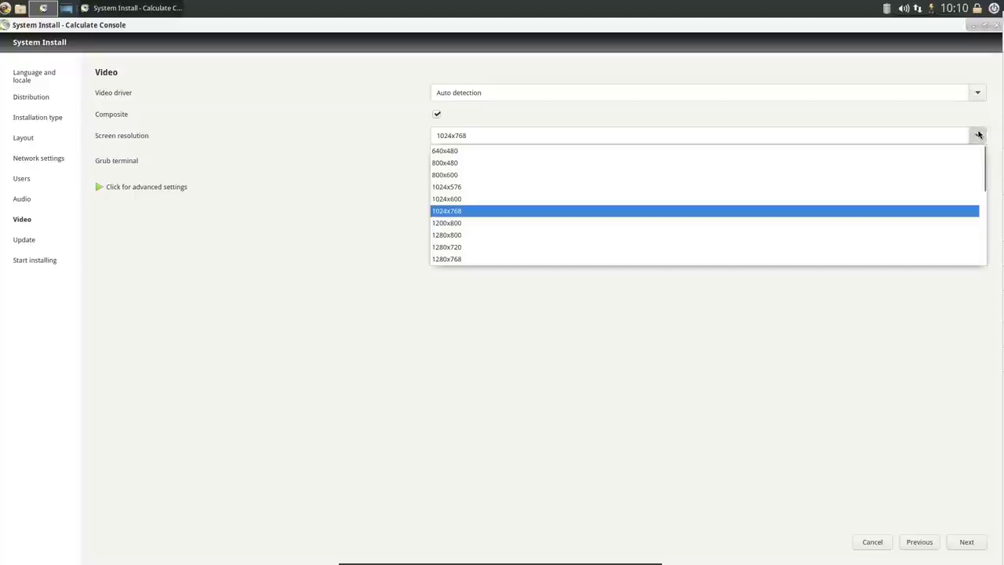
pyautogui.scroll(-5, 708, 186)
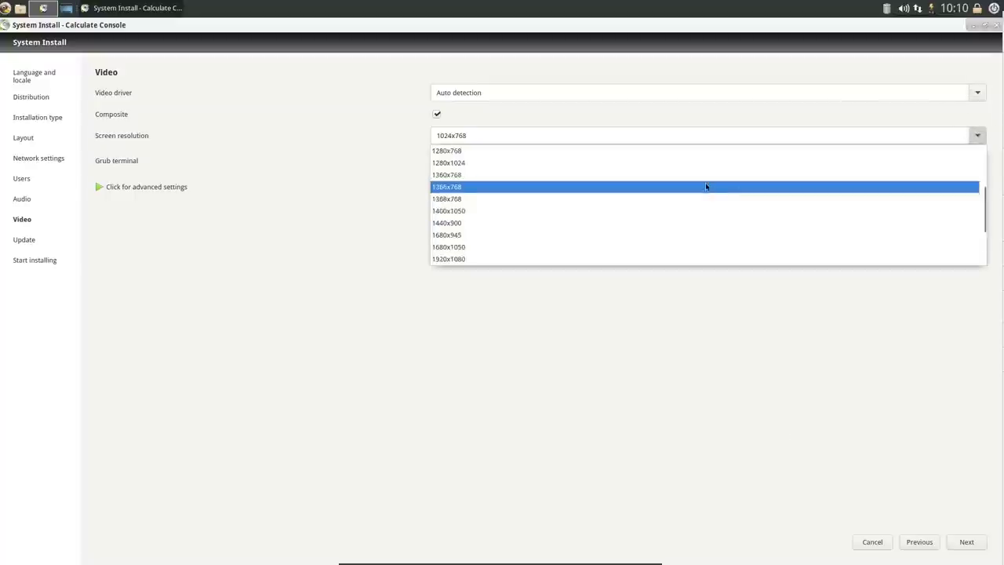
pyautogui.click(591, 213)
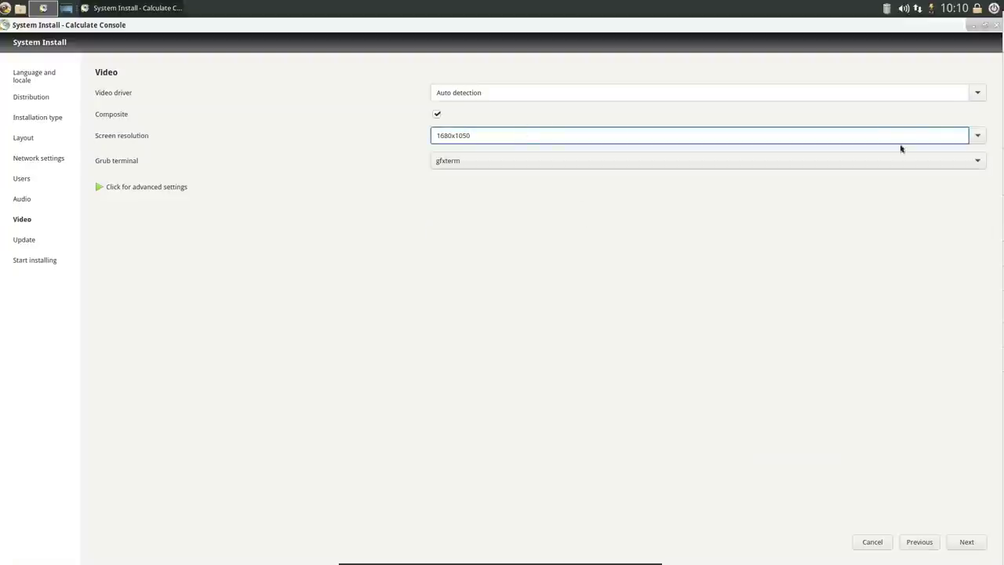
pyautogui.click(976, 135)
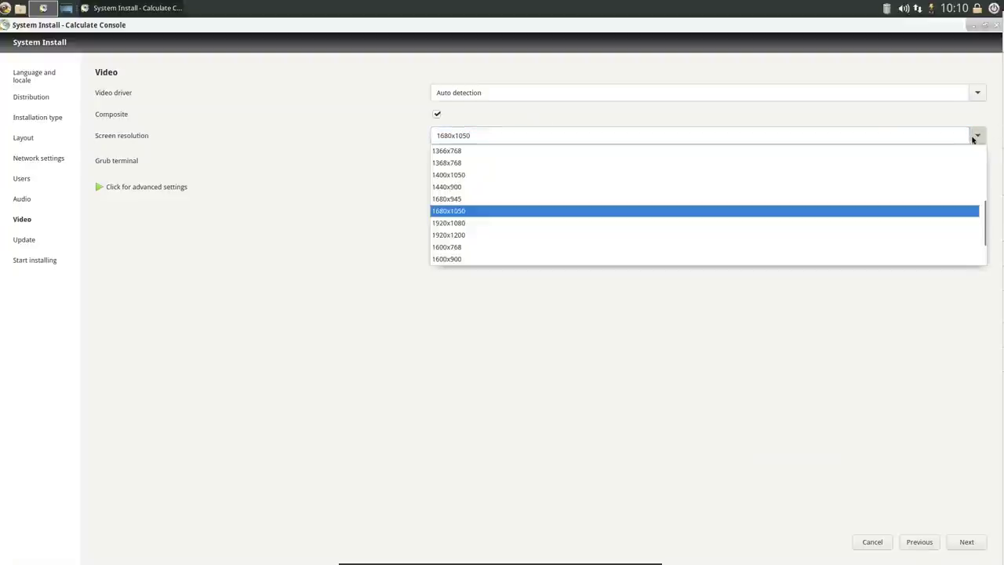
pyautogui.click(624, 225)
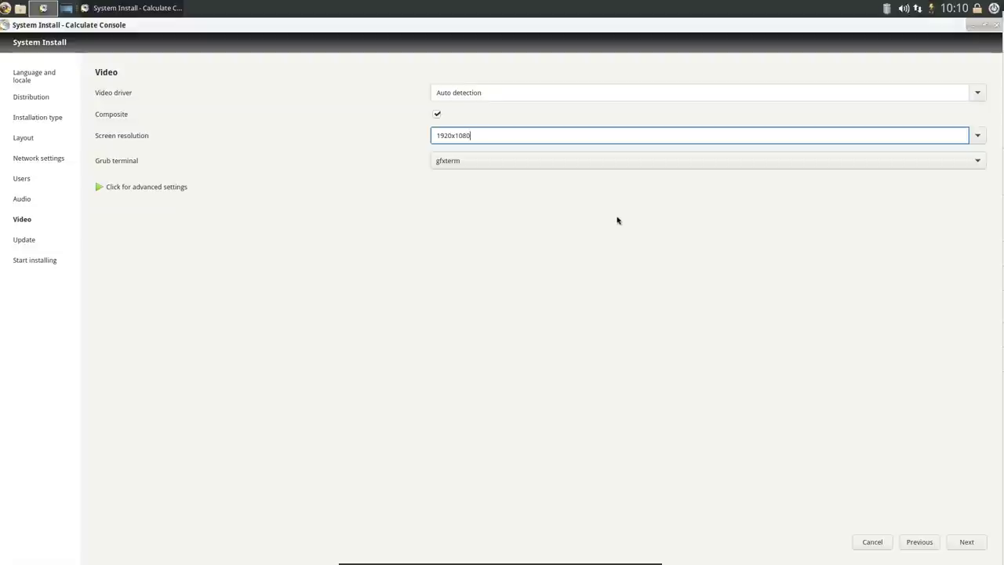
pyautogui.click(966, 542)
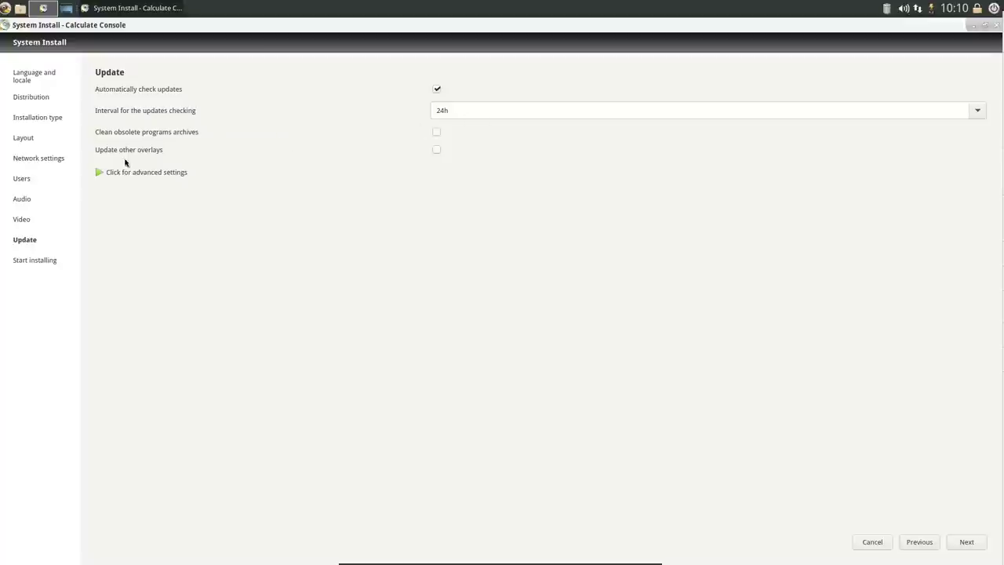
# Check the advanced update settings, leave them unset, and continue to the final installation page
pyautogui.click(99, 171)
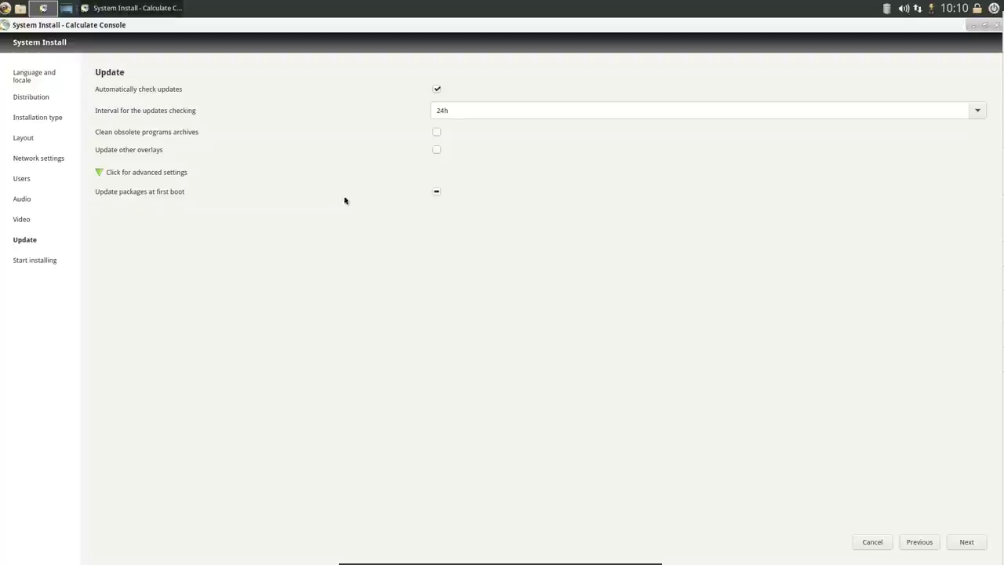
pyautogui.click(971, 543)
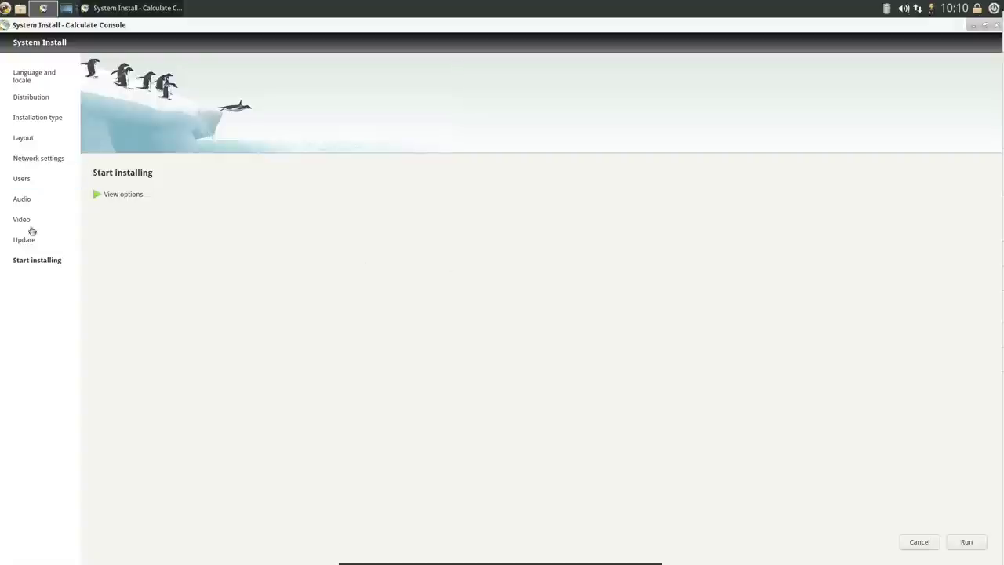
# Review the full summary of chosen installation options, from locale to update settings, and start the installation
pyautogui.click(101, 196)
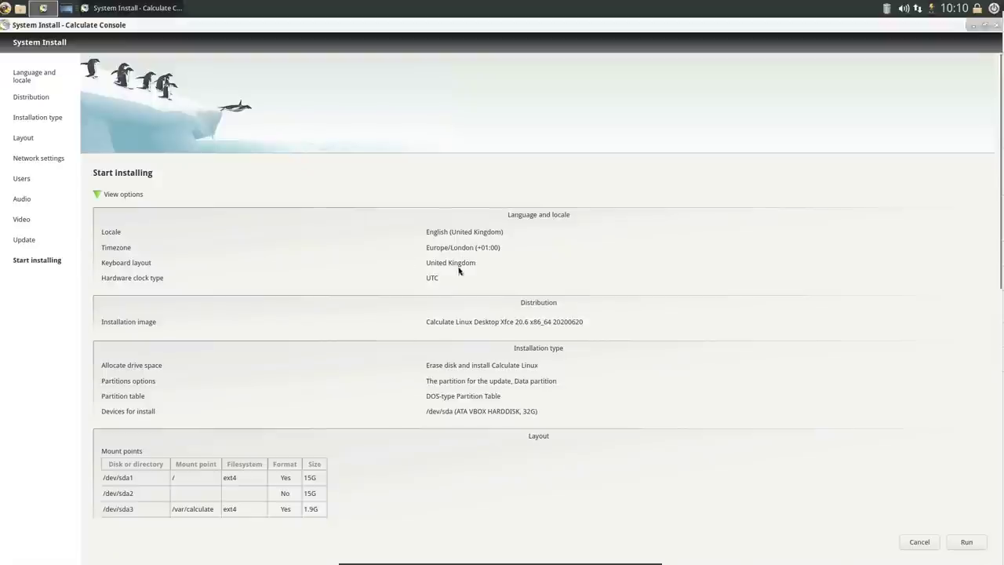
pyautogui.scroll(-3, 423, 271)
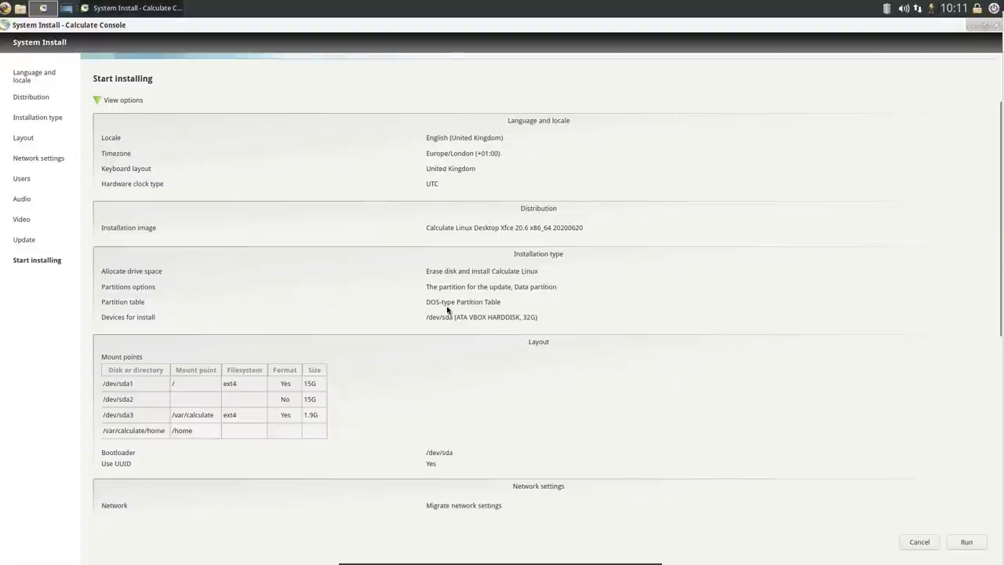
pyautogui.scroll(-5, 373, 343)
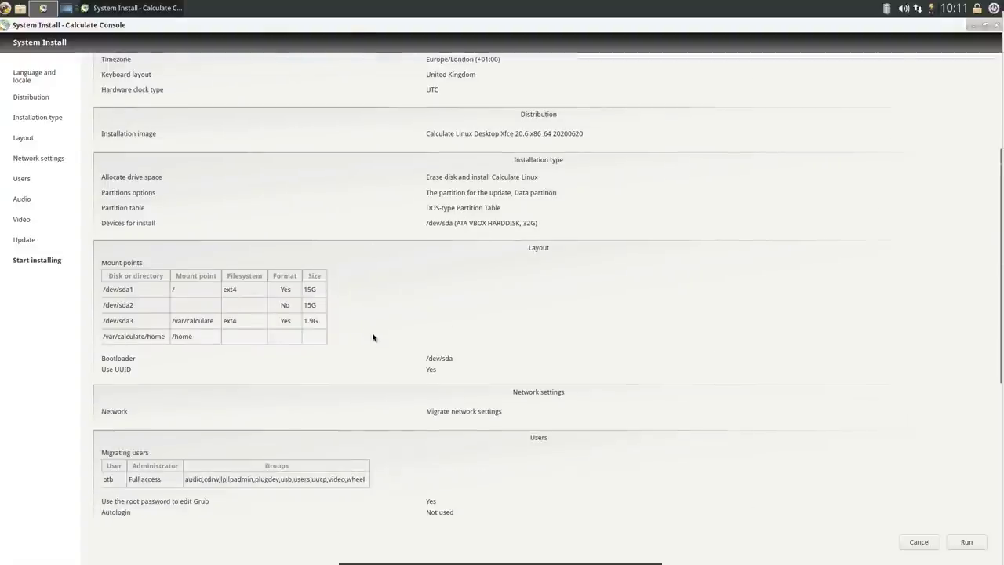
pyautogui.scroll(-2, 374, 328)
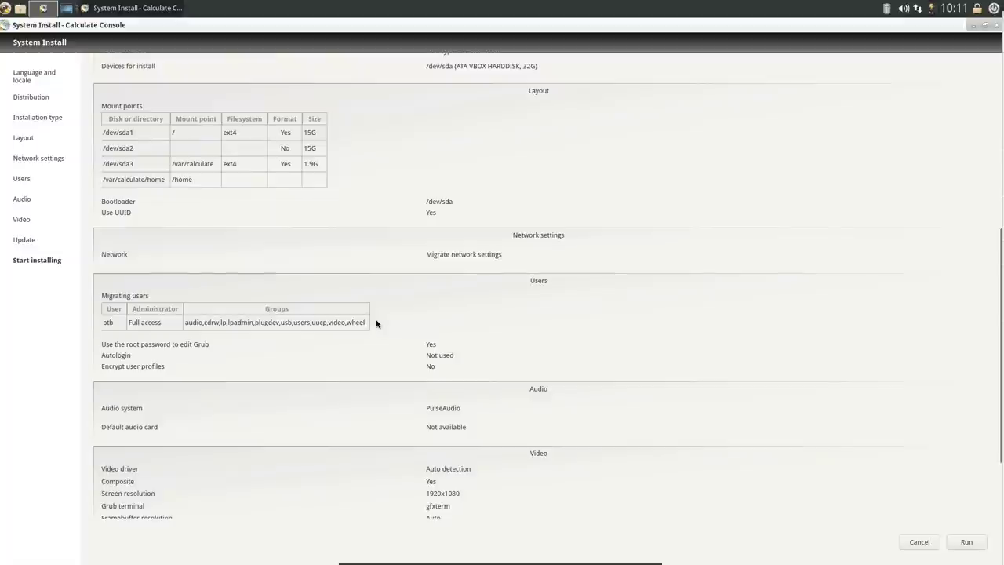
pyautogui.scroll(-3, 376, 323)
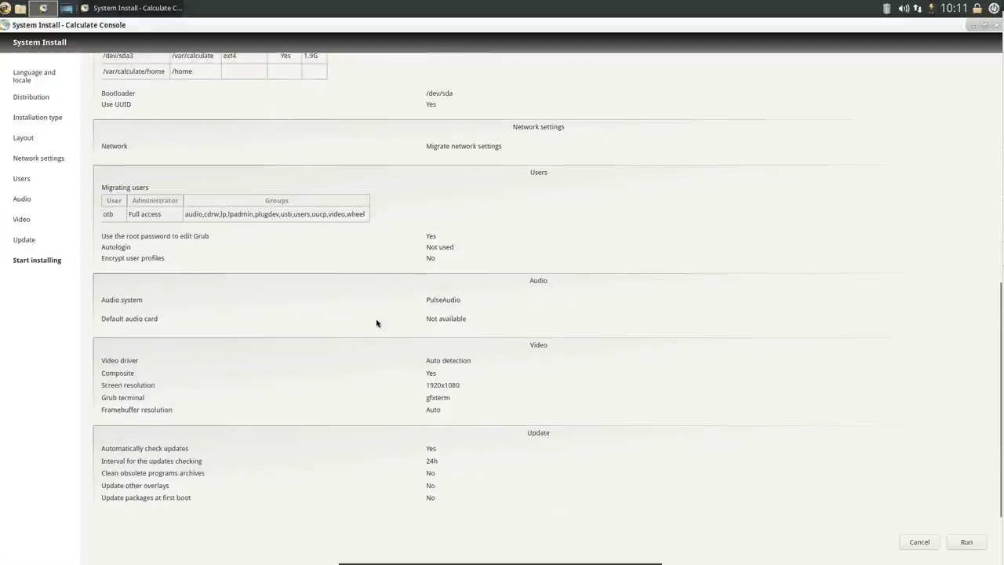
pyautogui.scroll(8, 676, 259)
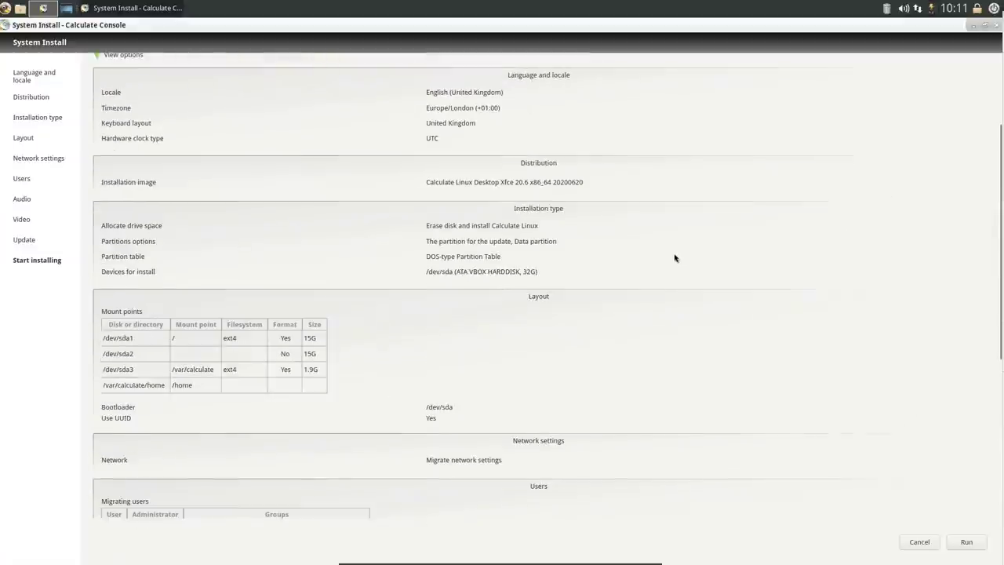
pyautogui.scroll(-5, 674, 257)
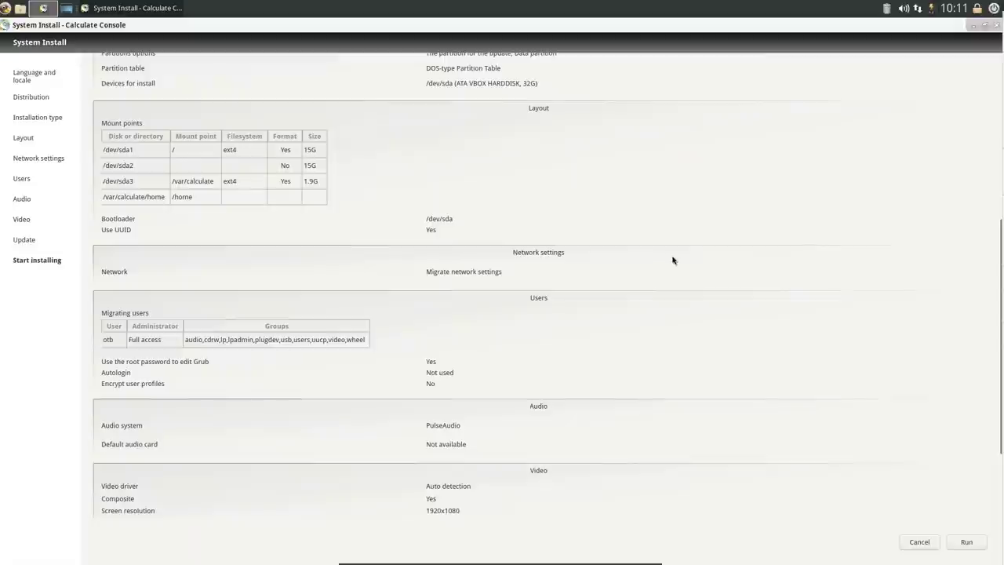
pyautogui.click(971, 543)
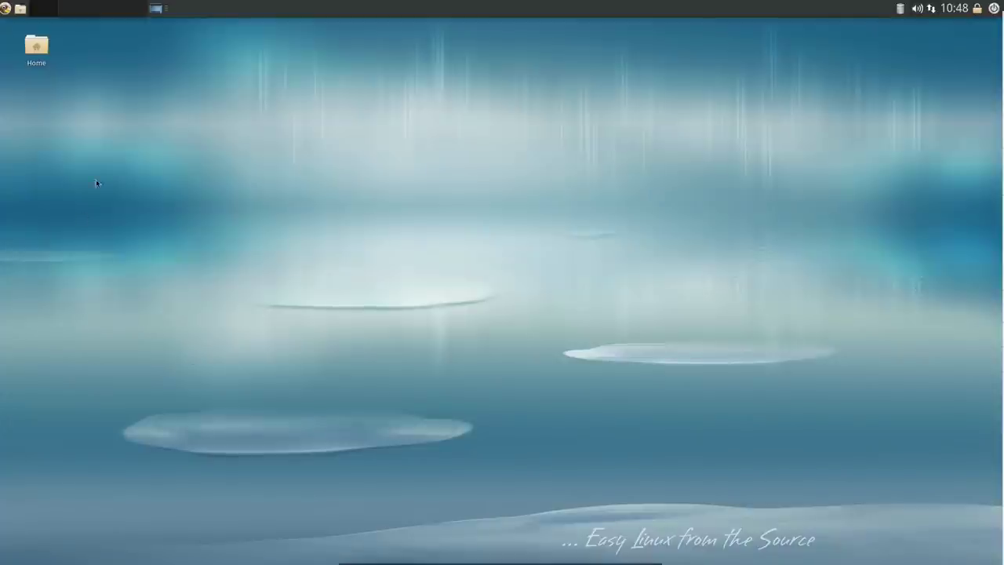
# Open Calculate Linux Update on the installed desktop and move its window away from the screen corner
pyautogui.click(6, 9)
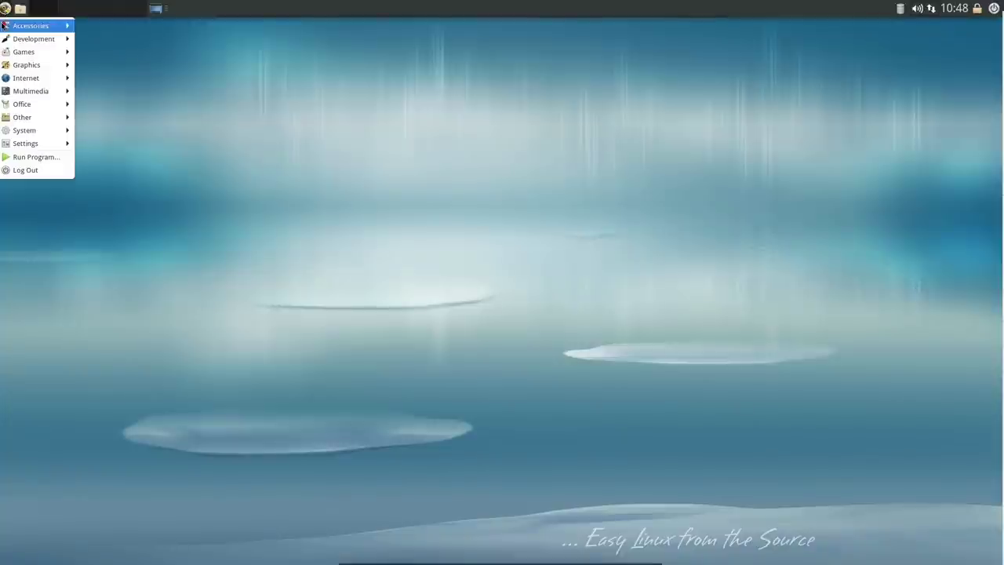
pyautogui.moveTo(11, 30)
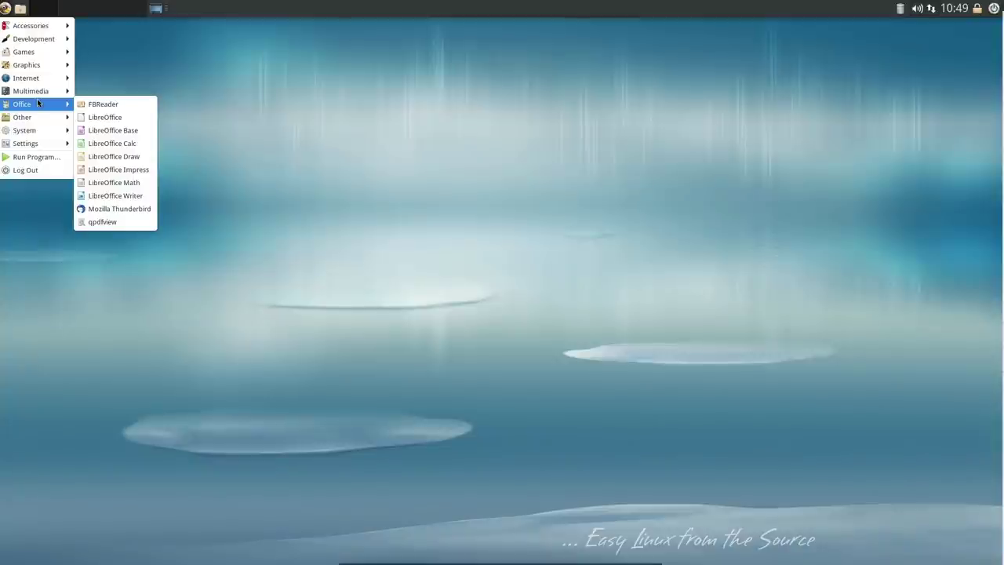
pyautogui.moveTo(34, 122)
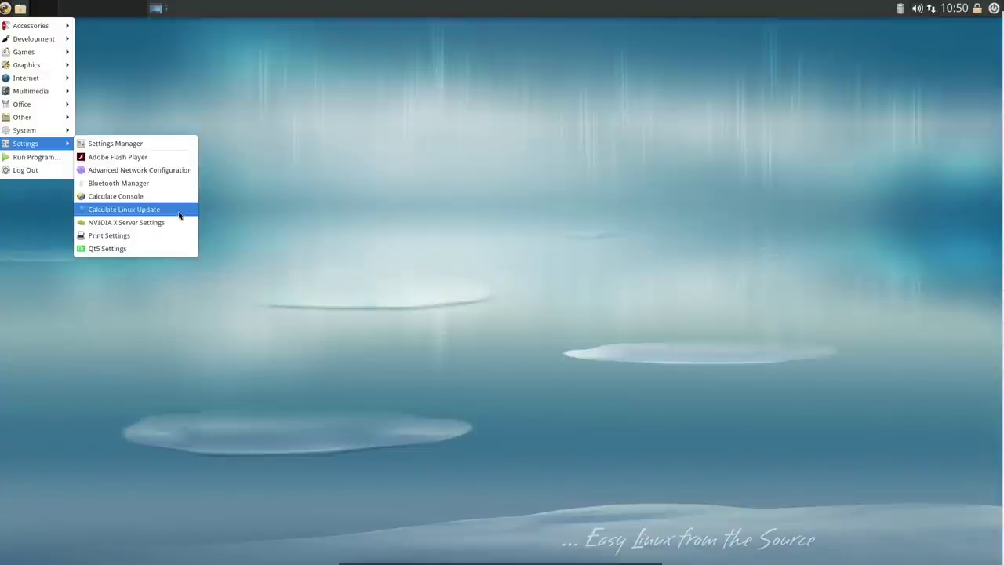
pyautogui.click(98, 207)
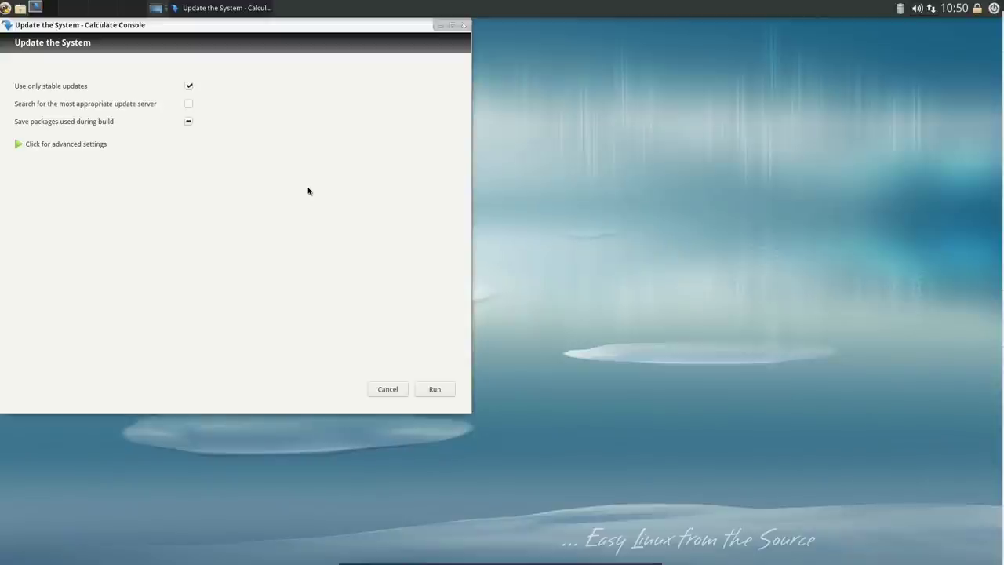
pyautogui.moveTo(230, 29); pyautogui.dragTo(387, 77)
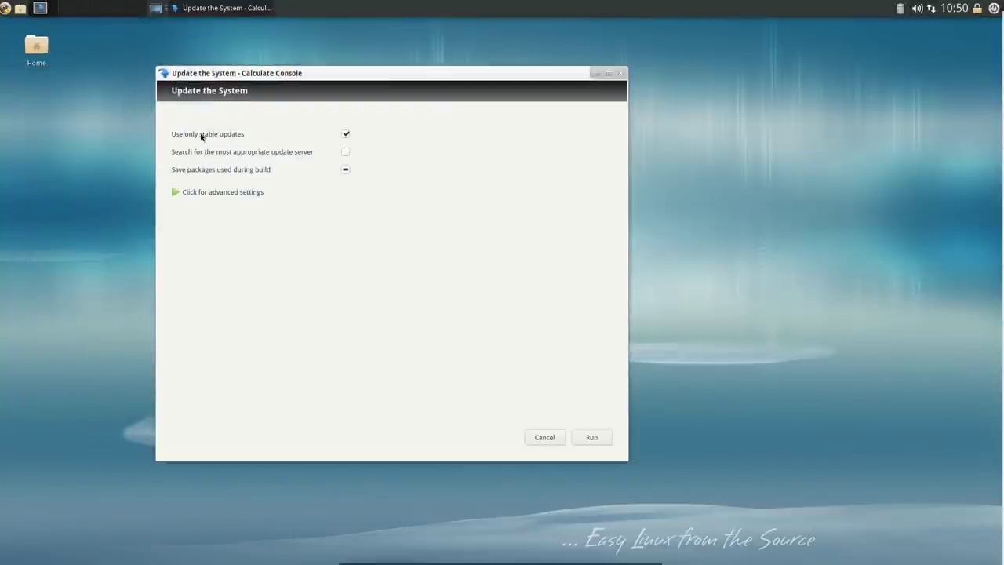
# Enable the search for the most appropriate update server, set the system packages list to Update, and run the system update
pyautogui.click(345, 153)
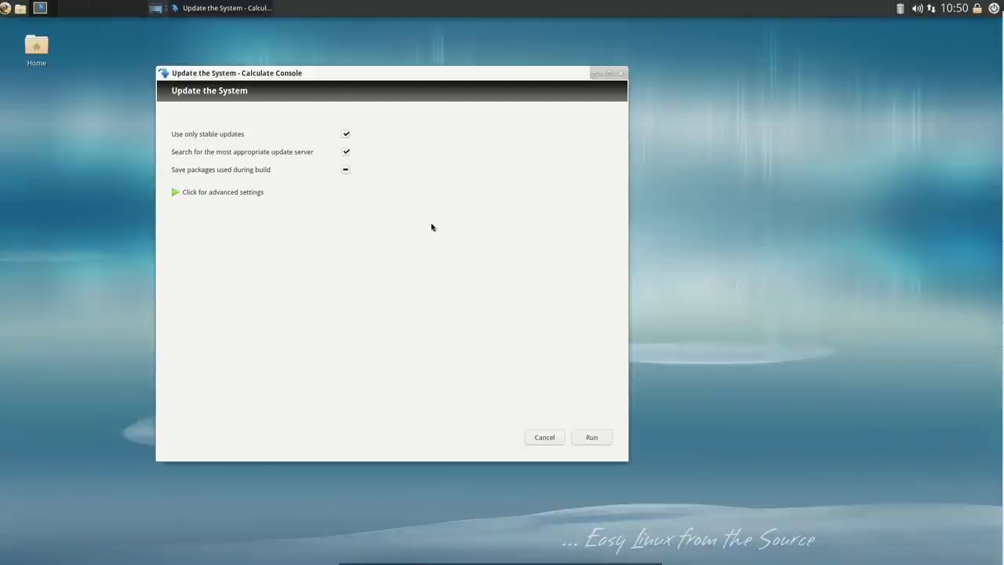
pyautogui.click(178, 193)
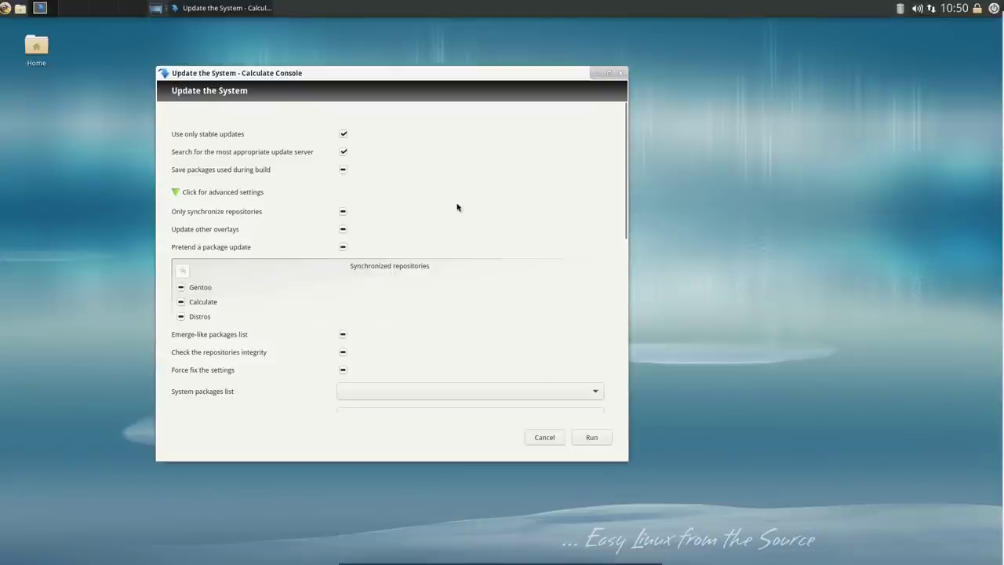
pyautogui.scroll(-3, 461, 231)
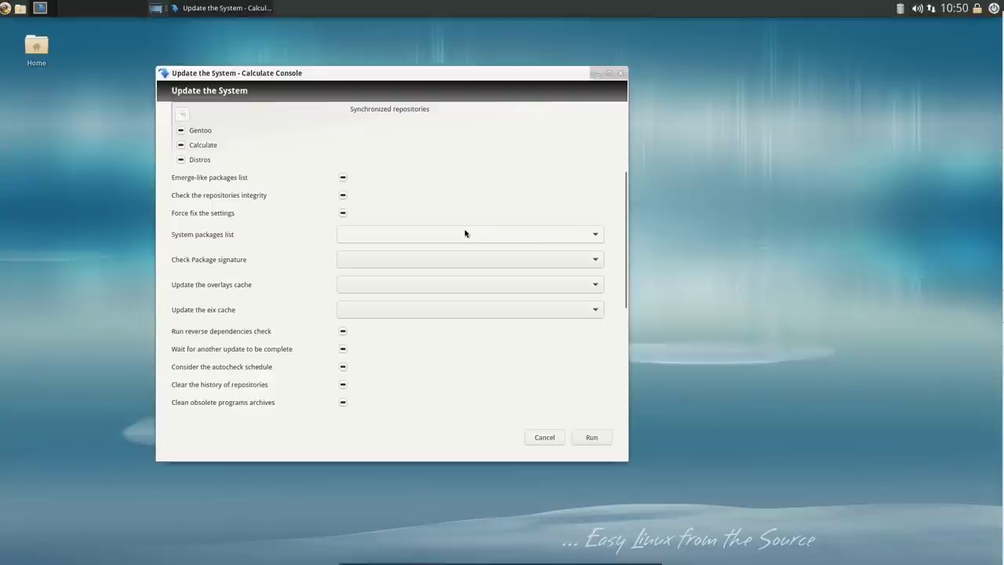
pyautogui.scroll(-1, 464, 232)
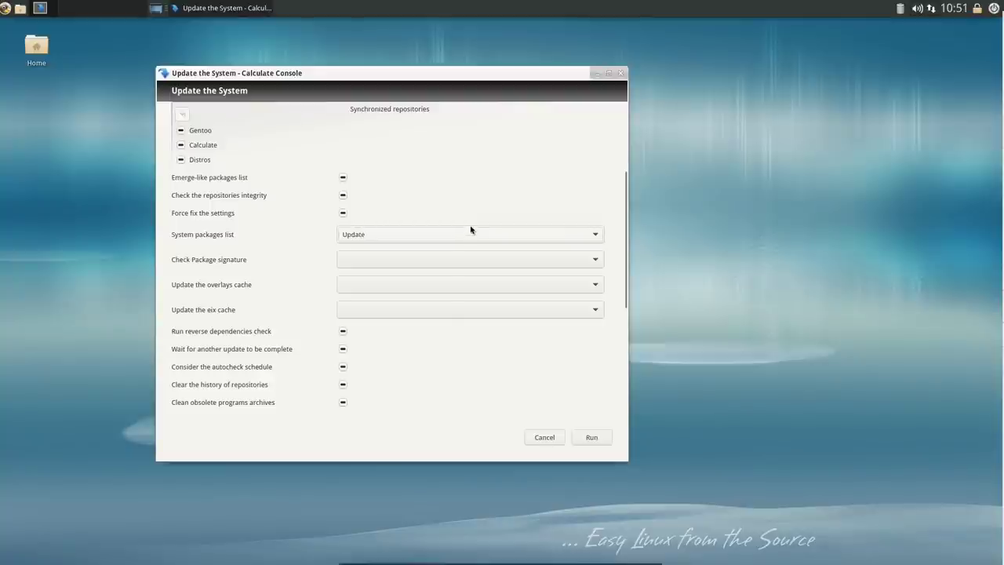
pyautogui.scroll(1, 473, 228)
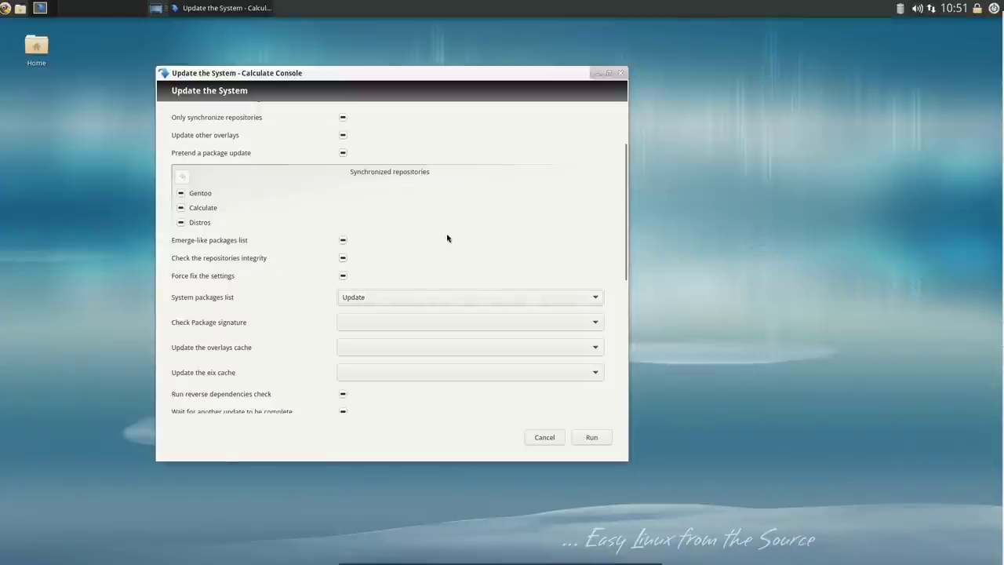
pyautogui.click(594, 441)
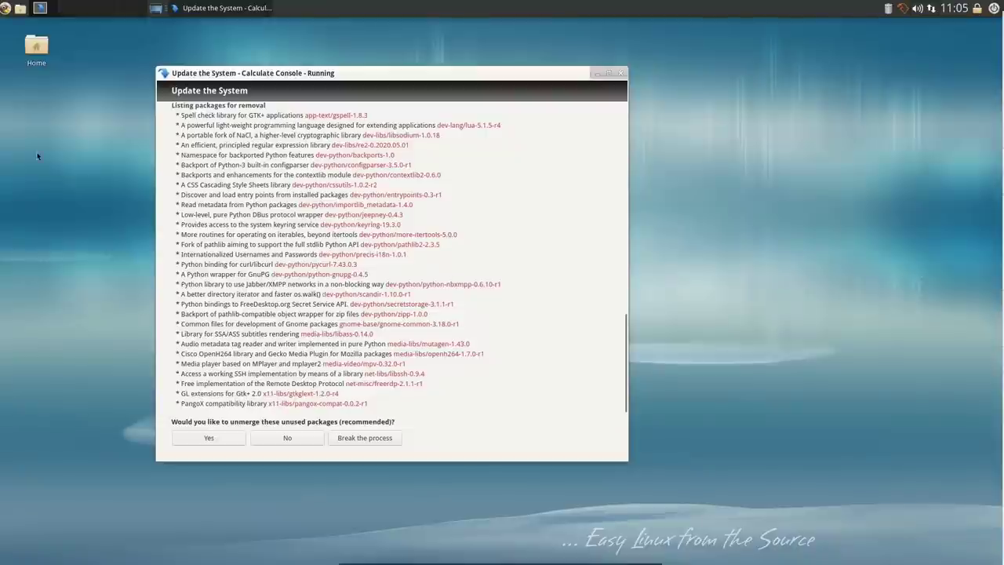
# Review the update log and the list of unused packages proposed for removal
pyautogui.scroll(4, 208, 216)
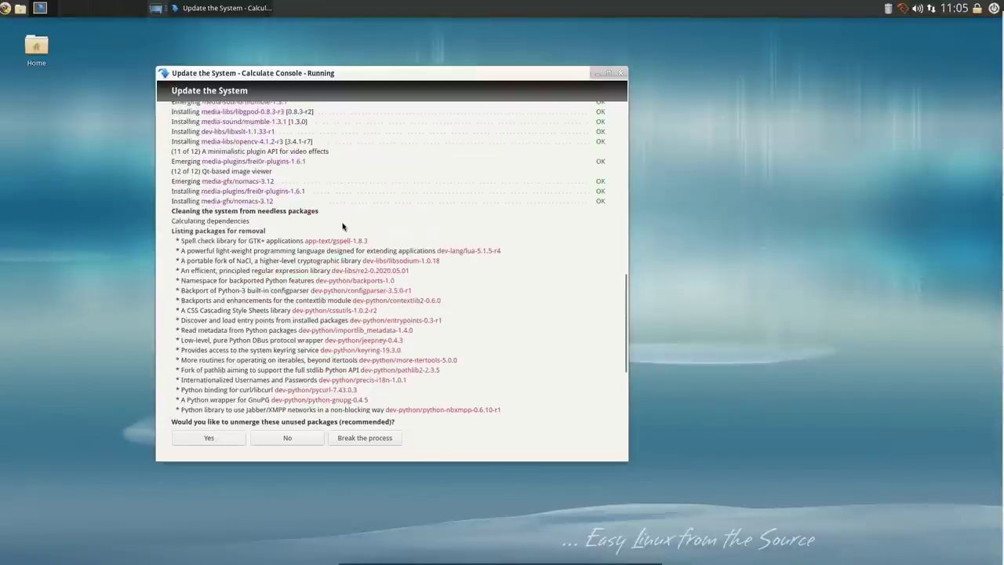
pyautogui.scroll(2, 339, 226)
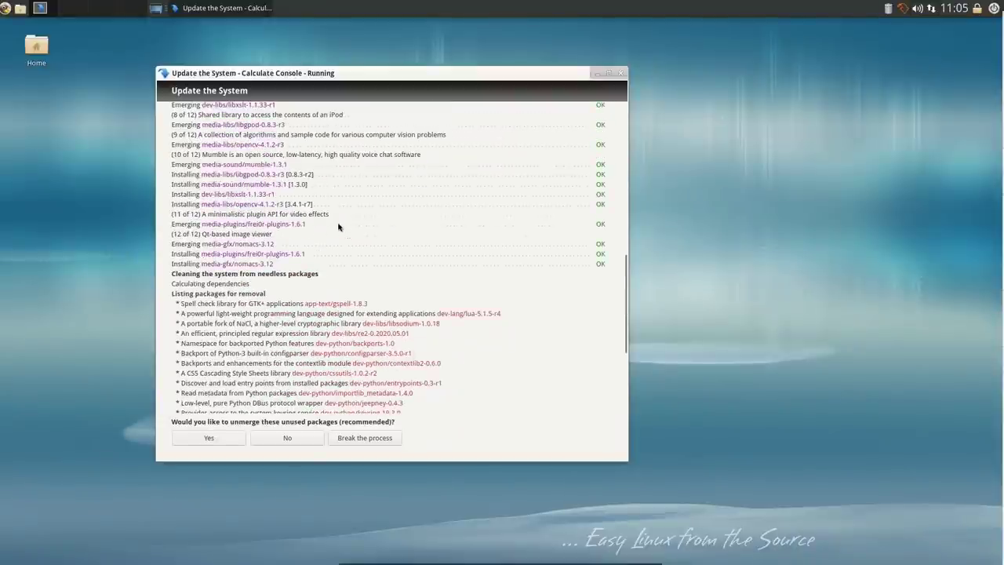
pyautogui.scroll(-2, 339, 227)
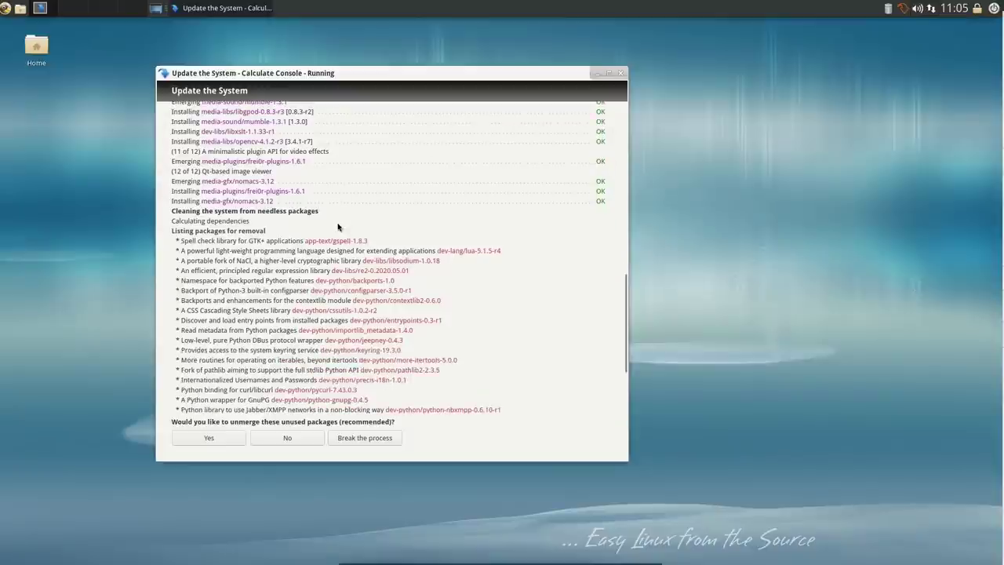
pyautogui.scroll(-3, 338, 227)
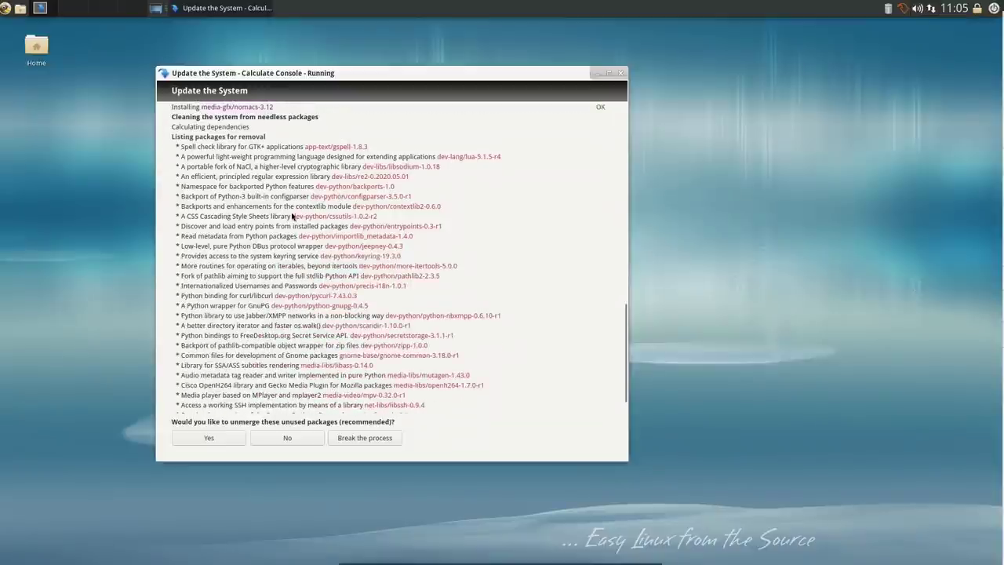
pyautogui.scroll(-1, 282, 212)
pyautogui.scroll(1, 280, 211)
pyautogui.scroll(-1, 242, 216)
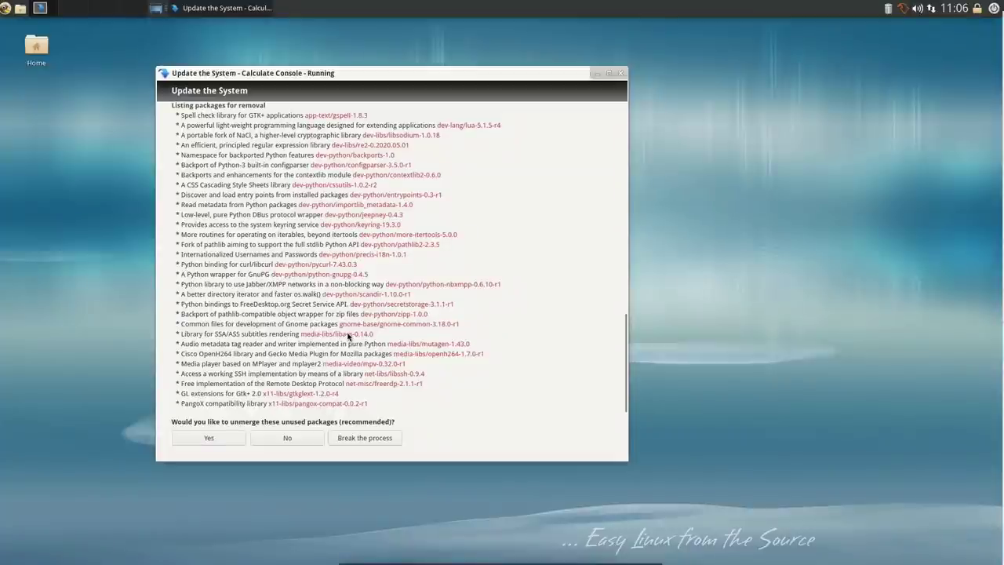
pyautogui.scroll(3, 265, 298)
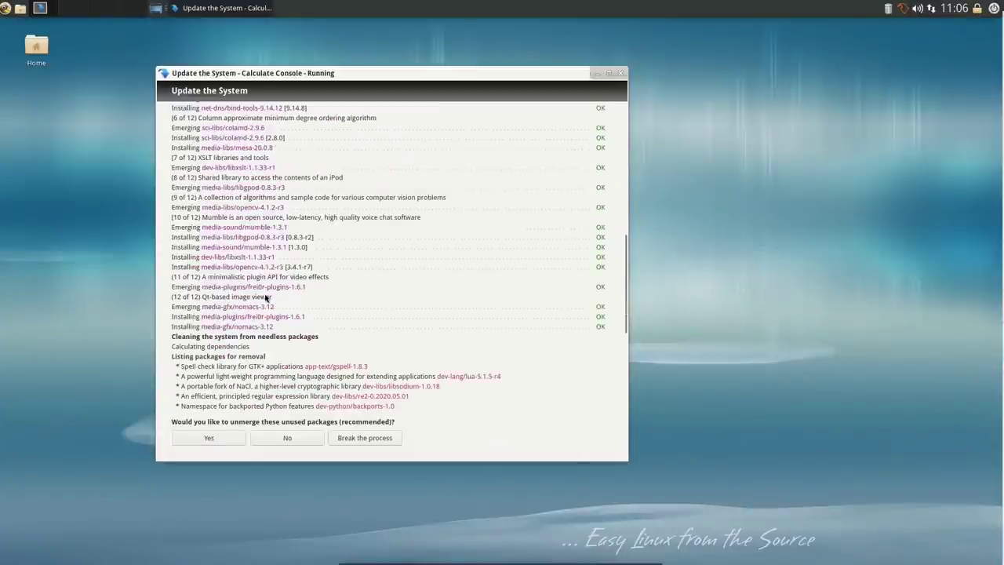
pyautogui.scroll(-1, 265, 296)
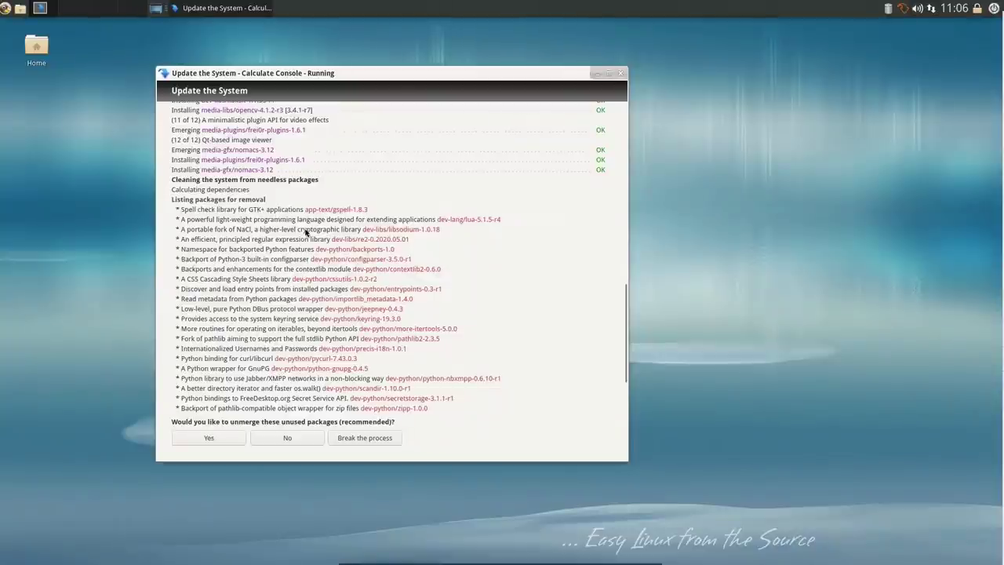
pyautogui.scroll(-3, 304, 231)
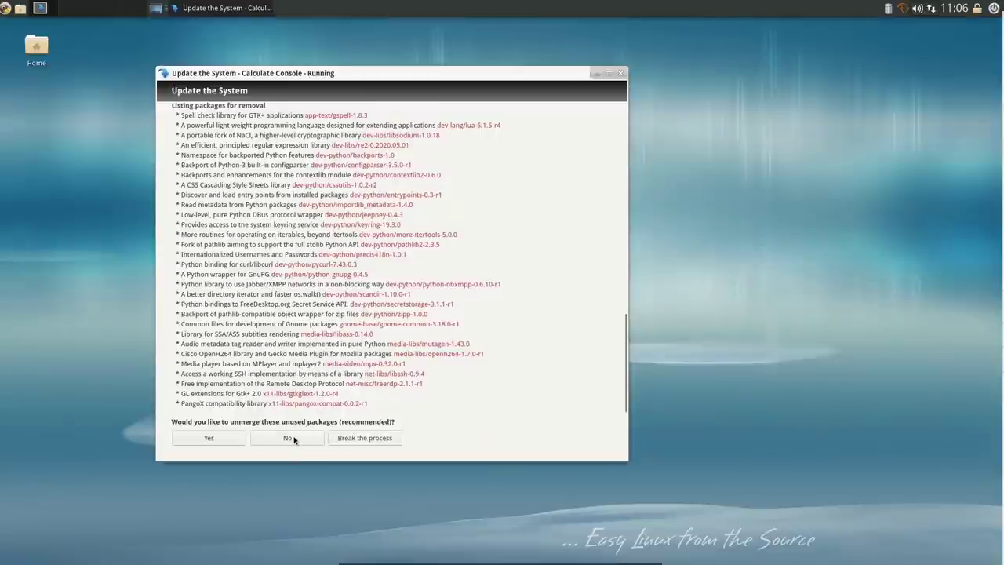
# Decline unmerging the unused packages and close the system update window
pyautogui.click(290, 438)
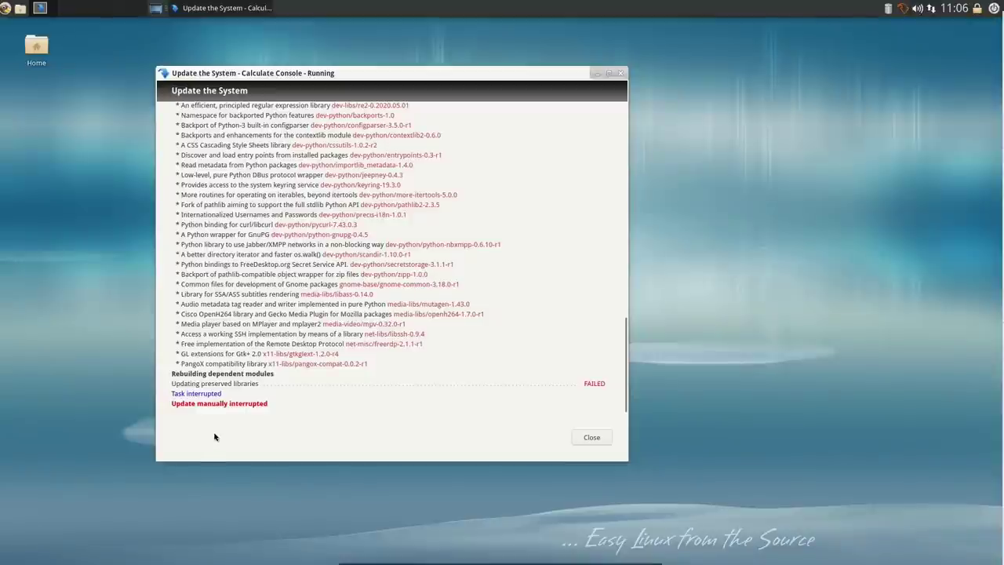
pyautogui.click(589, 436)
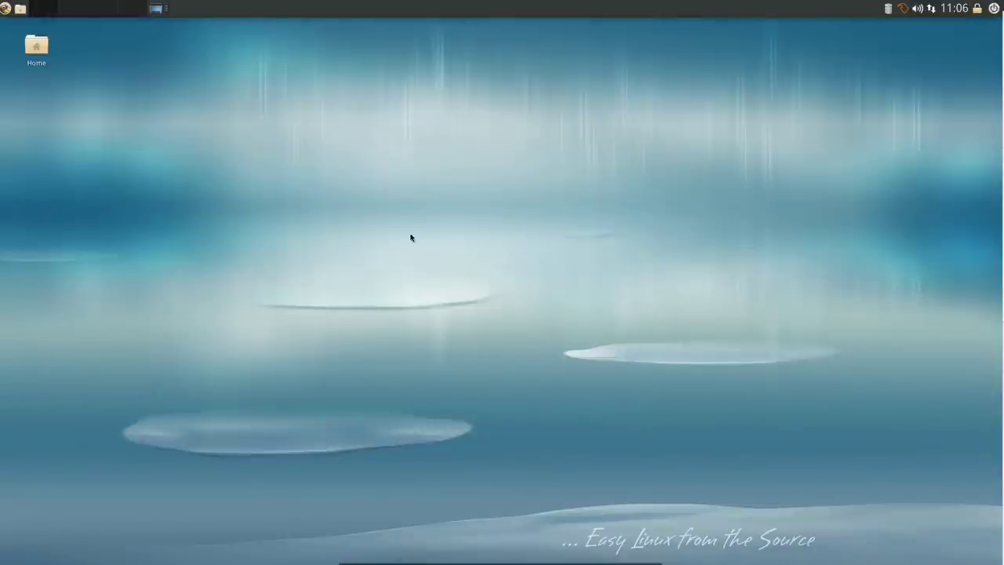
# Open a maximized terminal and try to run sudo cl-update, authenticating with the account password
pyautogui.hotkey('ctrl', 'alt', 't')
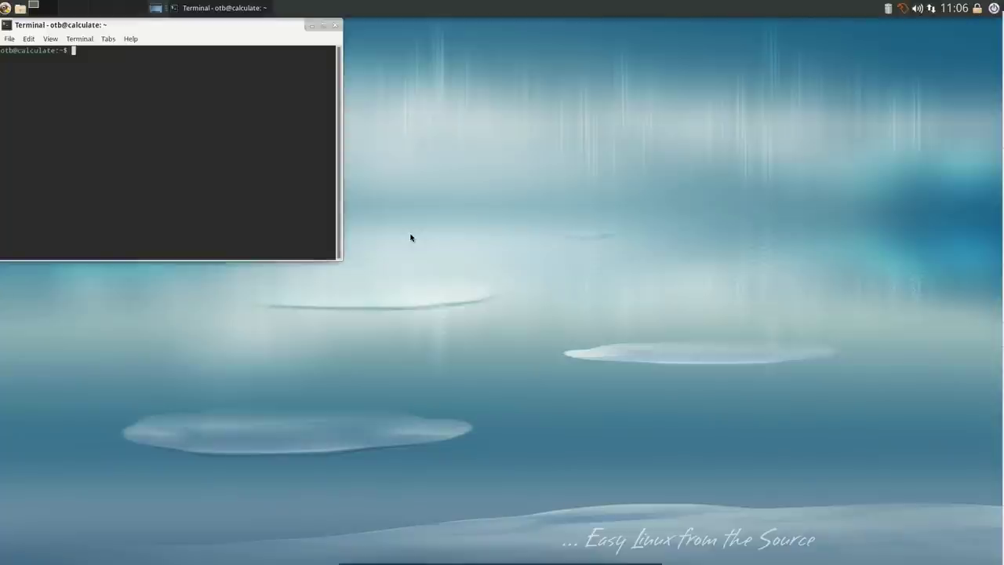
pyautogui.click(322, 27)
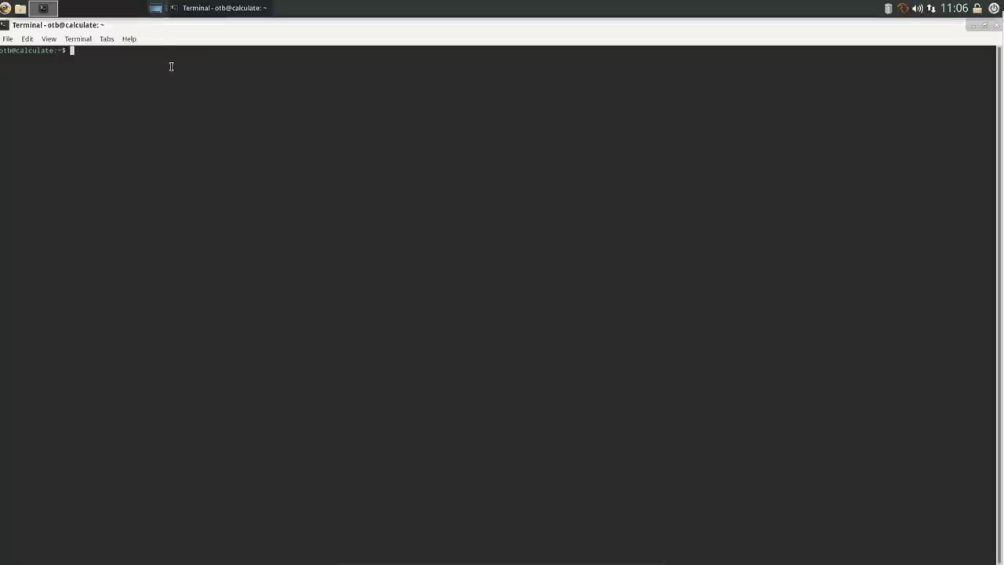
pyautogui.write('sudo cl-')
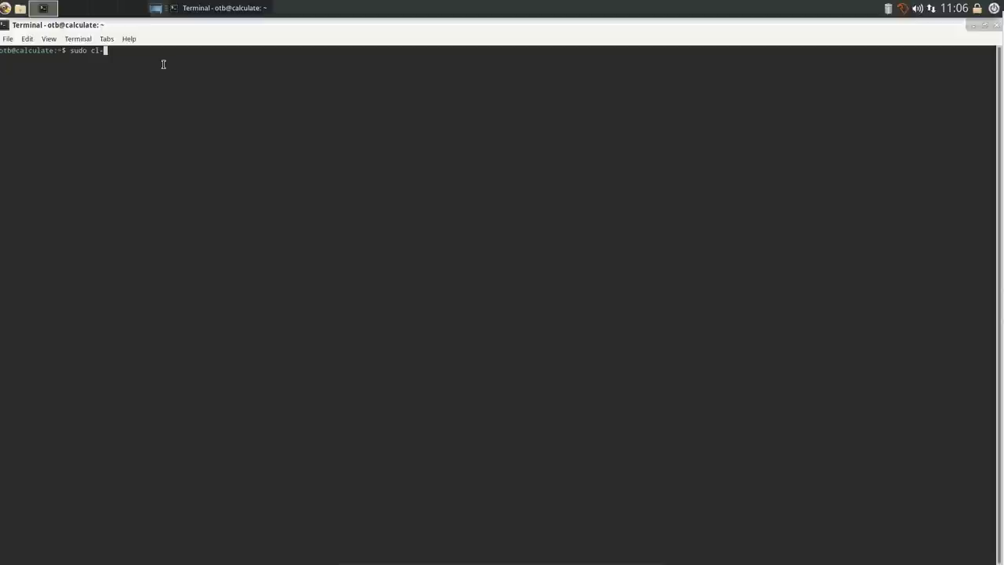
pyautogui.write('update')
pyautogui.press('Return')
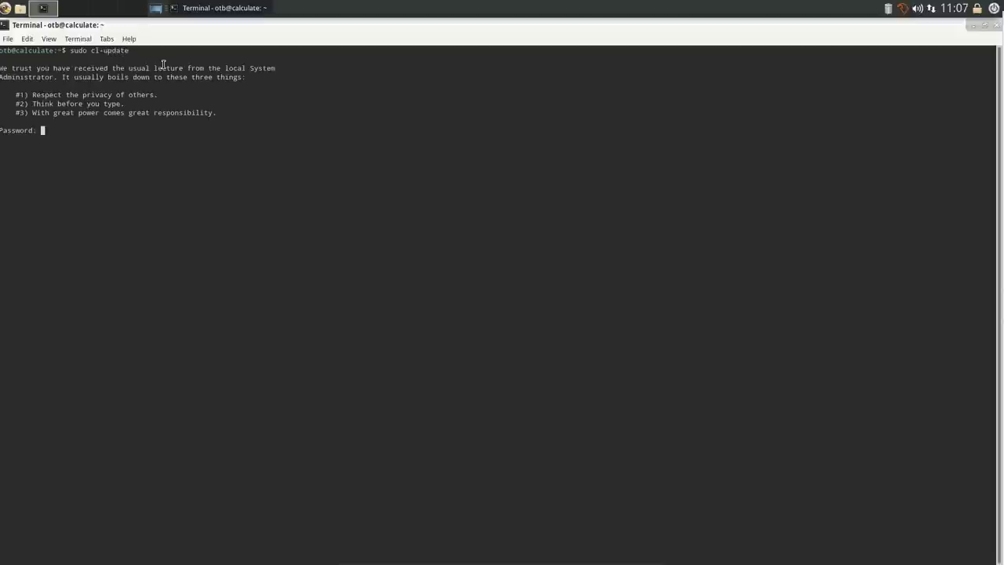
pyautogui.press('Return')
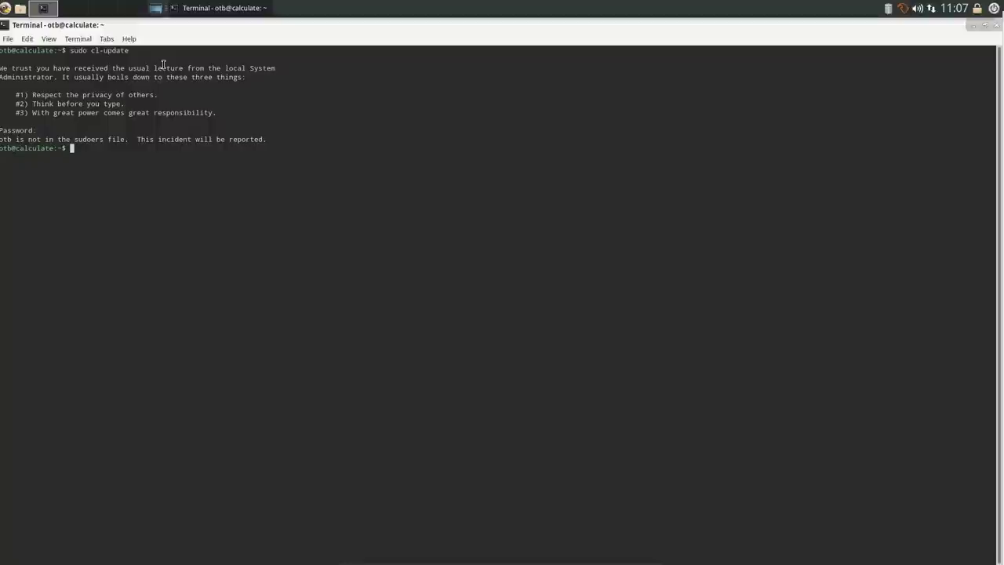
# Switch to the root account with su and the root password, and open the sudoers file with visudo
pyautogui.write('su')
pyautogui.press('Return')
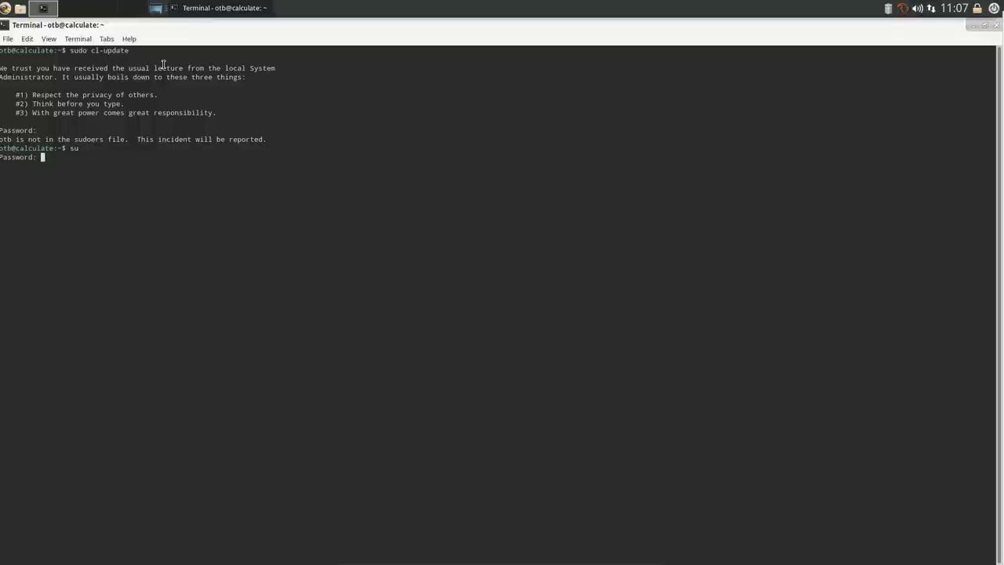
pyautogui.press('Return')
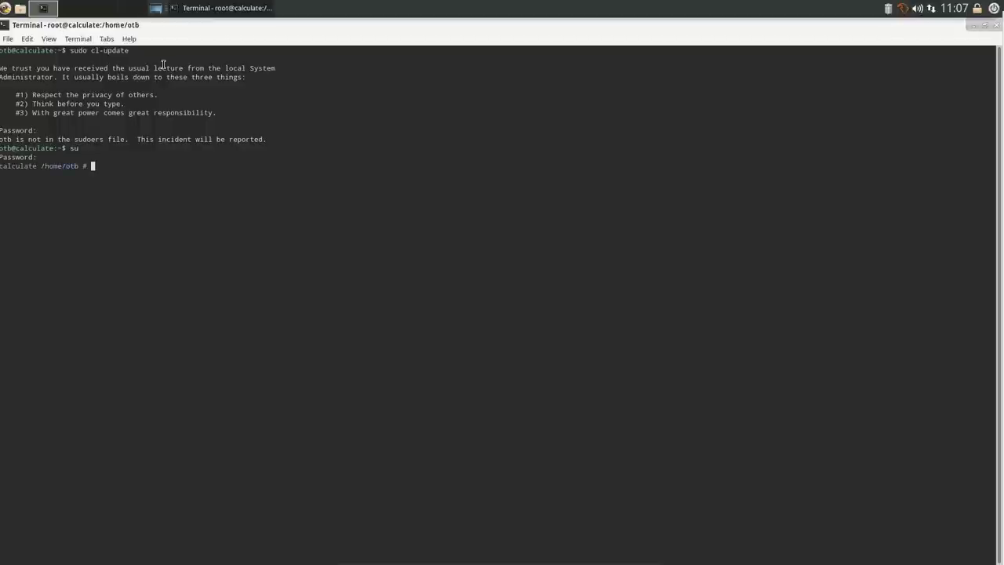
pyautogui.write('visudo')
pyautogui.press('Return')
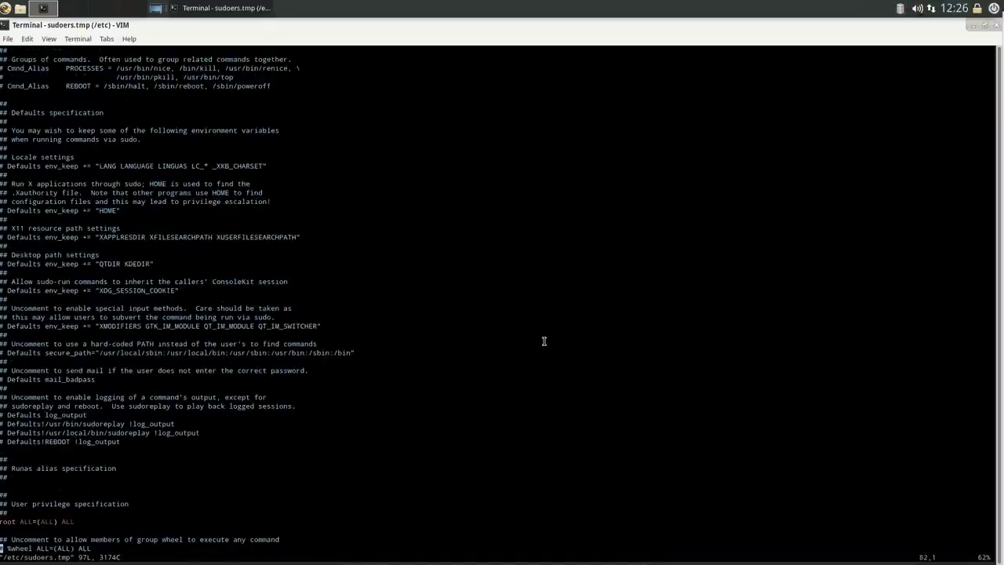
# Uncomment the line %wheel ALL=(ALL) ALL in the sudoers file, then save and quit the editor
pyautogui.press('Down')
pyautogui.press('Down')
pyautogui.press('Down')
pyautogui.press('Down')
pyautogui.press('Down')
pyautogui.press('Down')
pyautogui.press('Down')
pyautogui.press('Down')
pyautogui.press('Down')
pyautogui.press('Down')
pyautogui.press('Down')
pyautogui.press('Down')
pyautogui.press('Down')
pyautogui.press('Down')
pyautogui.press('Down')
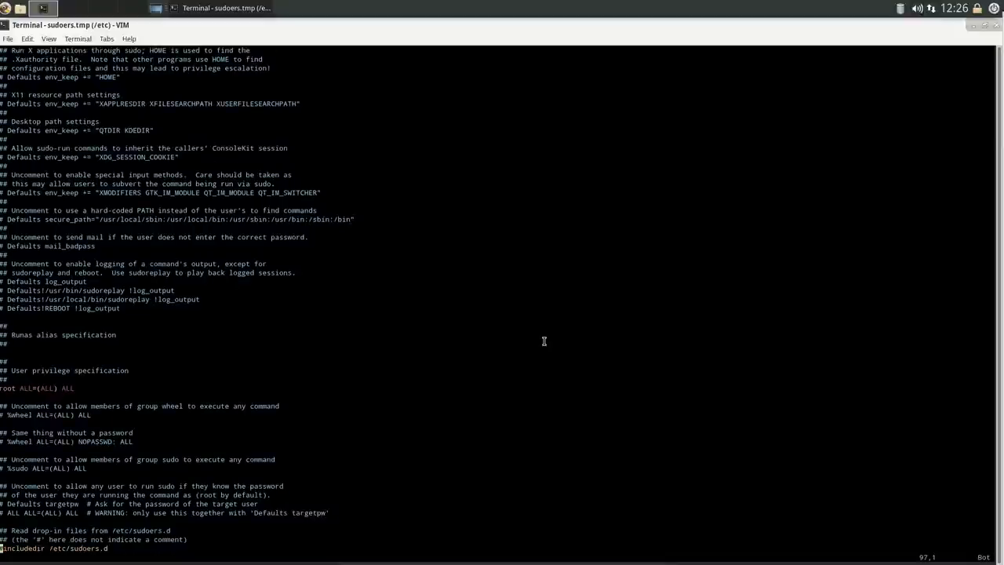
pyautogui.press('Up')
pyautogui.press('Up')
pyautogui.press('Up')
pyautogui.press('Up')
pyautogui.press('Up')
pyautogui.press('Up')
pyautogui.press('Up')
pyautogui.press('Up')
pyautogui.press('Up')
pyautogui.press('Up')
pyautogui.press('Up')
pyautogui.press('Up')
pyautogui.press('Up')
pyautogui.press('Up')
pyautogui.press('Up')
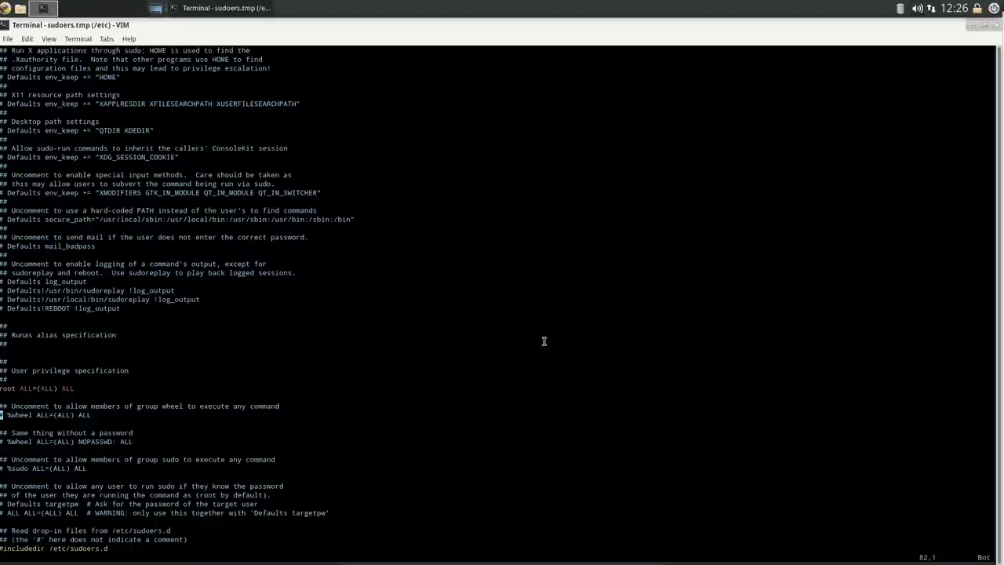
pyautogui.press('x')
pyautogui.press('x')
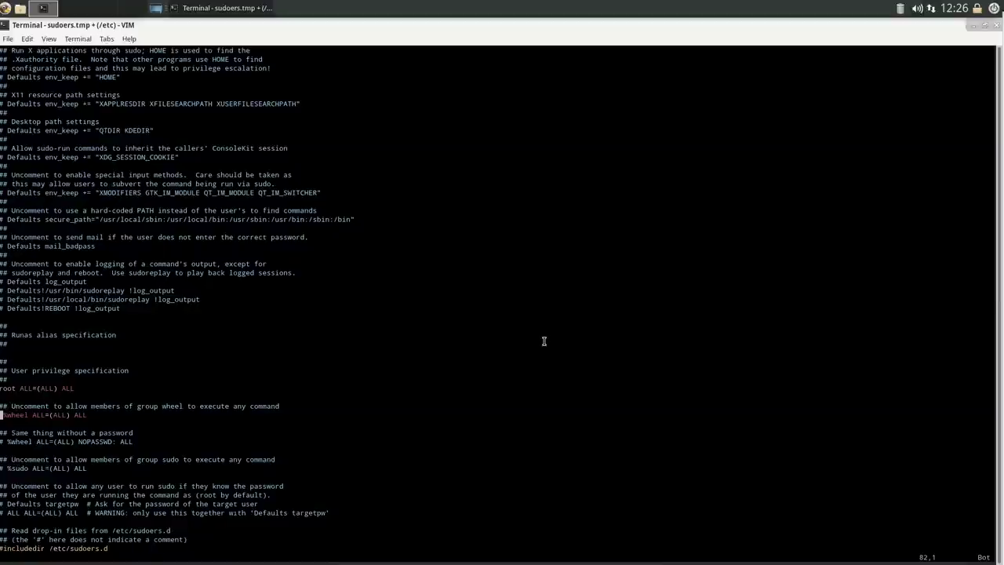
pyautogui.write(':wq')
pyautogui.press('Return')
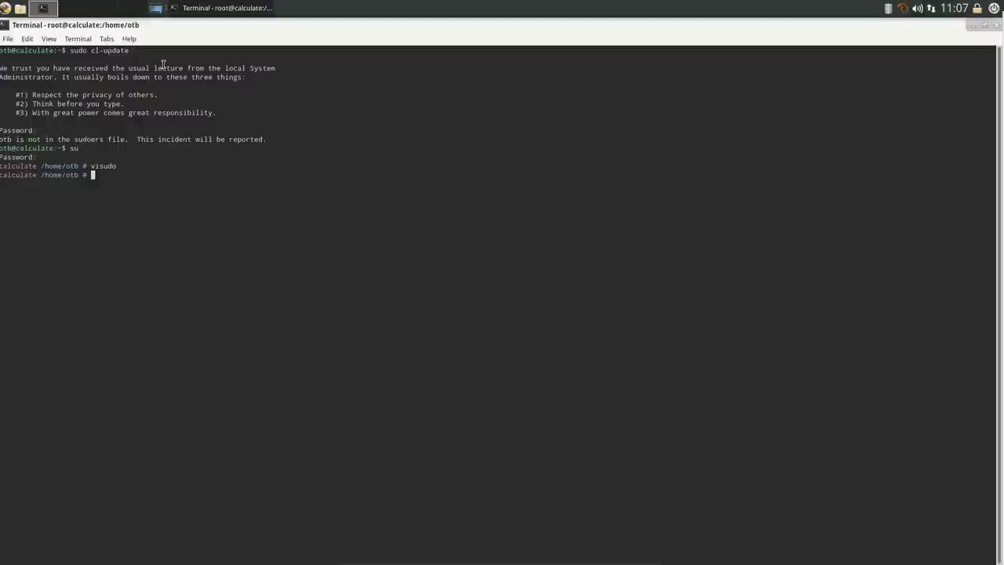
# Leave the root shell and return to the regular account's prompt
pyautogui.press('Up')
pyautogui.press('BackSpace')
pyautogui.press('BackSpace')
pyautogui.press('BackSpace')
pyautogui.press('BackSpace')
pyautogui.press('BackSpace')
pyautogui.press('BackSpace')
pyautogui.write('exit')
pyautogui.press('Return')
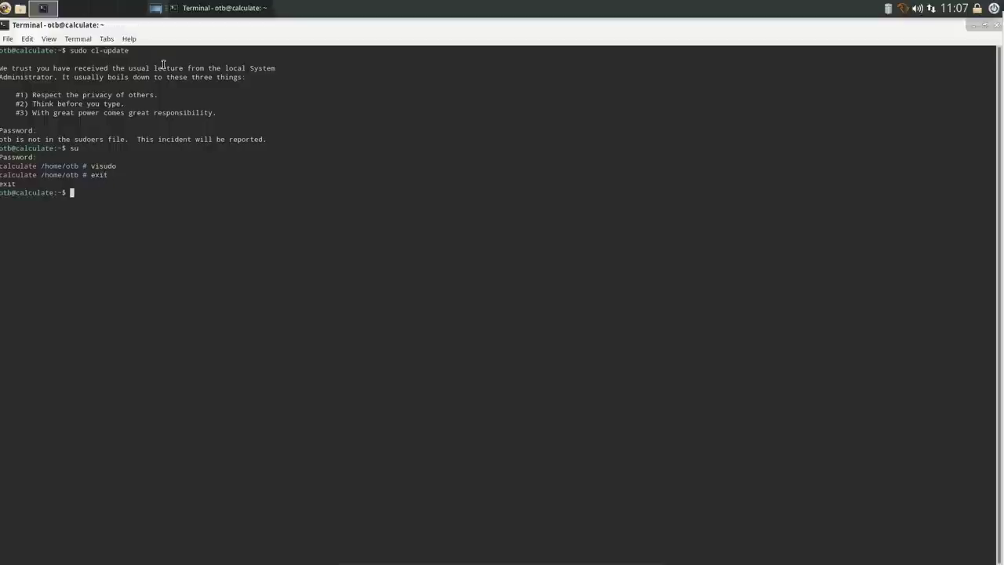
# Try sudo cl-update again from the regular account, authenticating with the account password
pyautogui.press('Up')
pyautogui.press('Up')
pyautogui.press('Return')
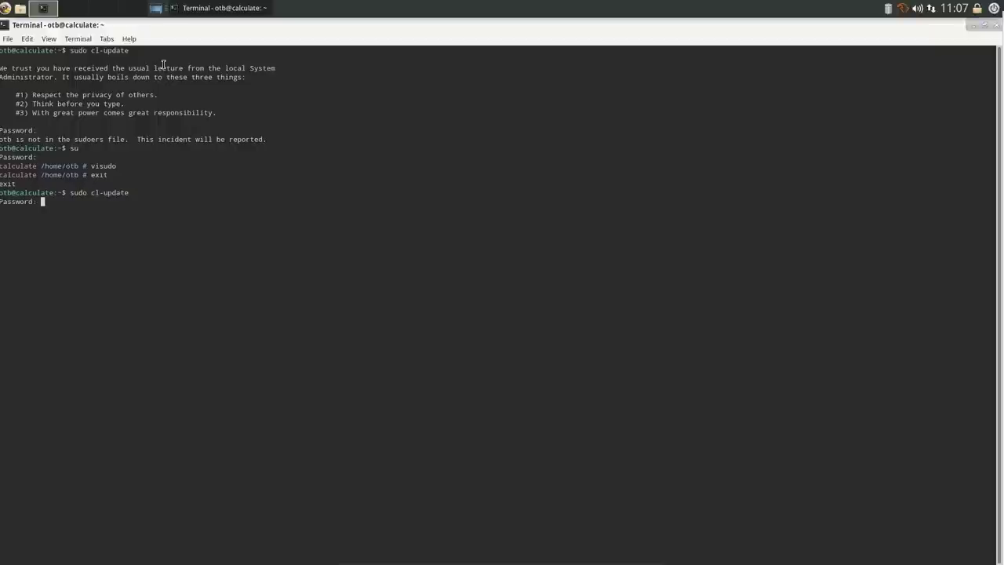
pyautogui.press('Return')
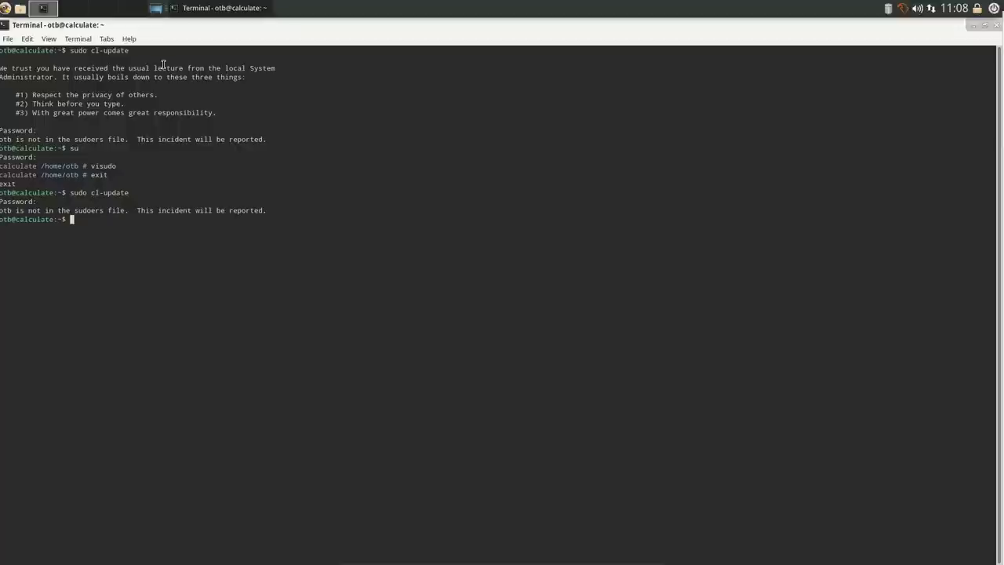
# Switch to root with su and the root password, run cl-update, and answer n to merging the listed package
pyautogui.write('su')
pyautogui.press('Return')
pyautogui.press('Return')
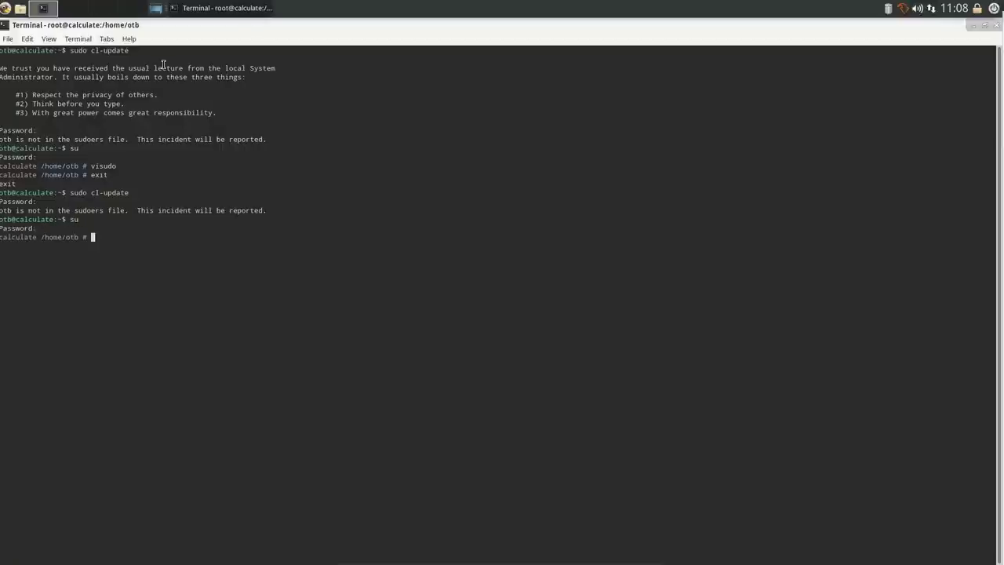
pyautogui.write('cl-update')
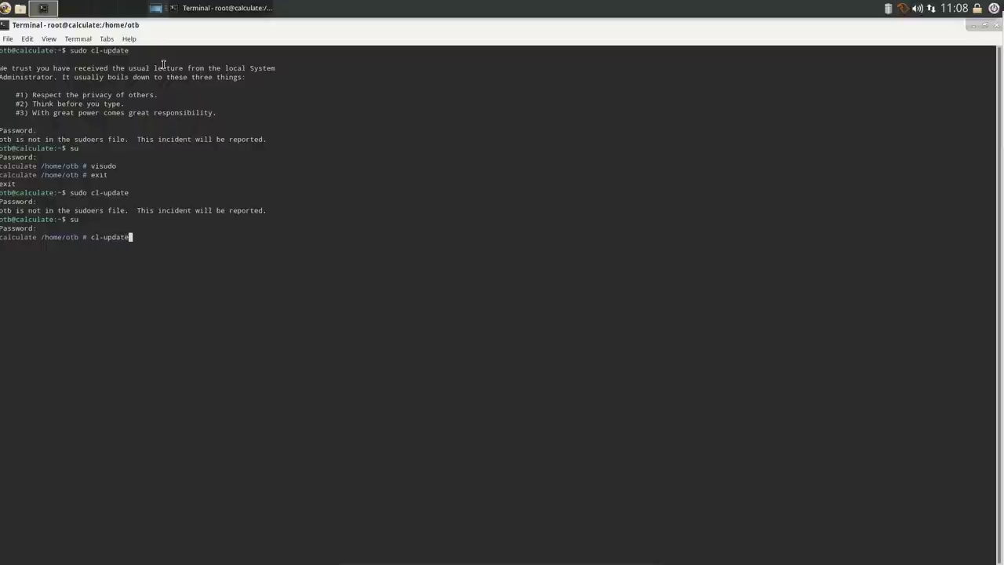
pyautogui.press('Return')
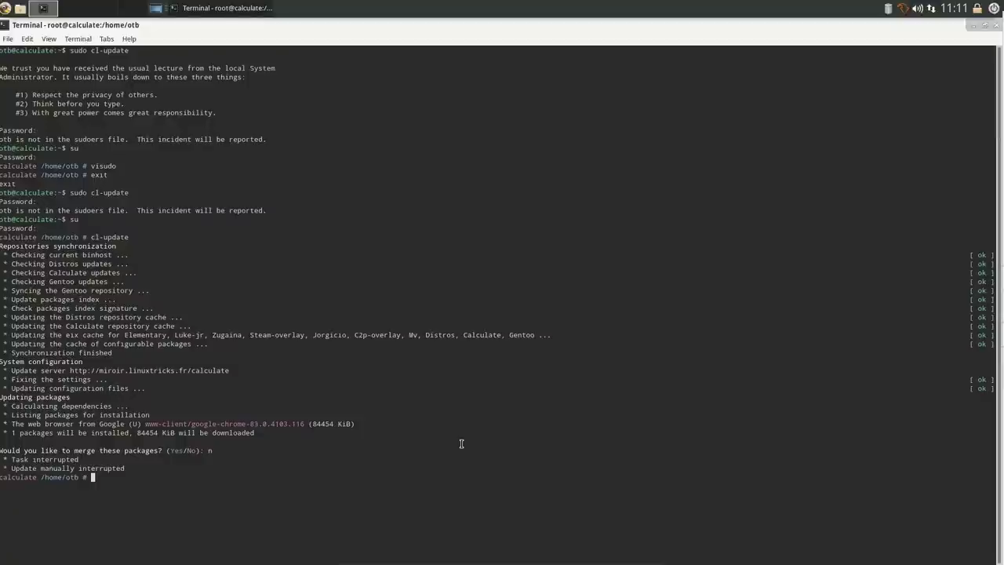
# Search the package repositories for neofetch using eix
pyautogui.write('eix')
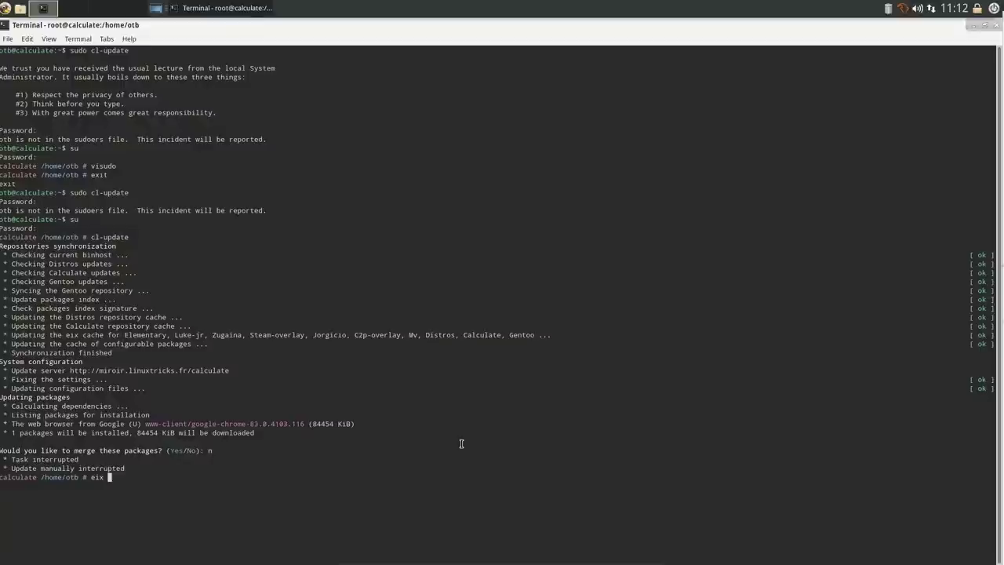
pyautogui.write(' neofetch')
pyautogui.press('Return')
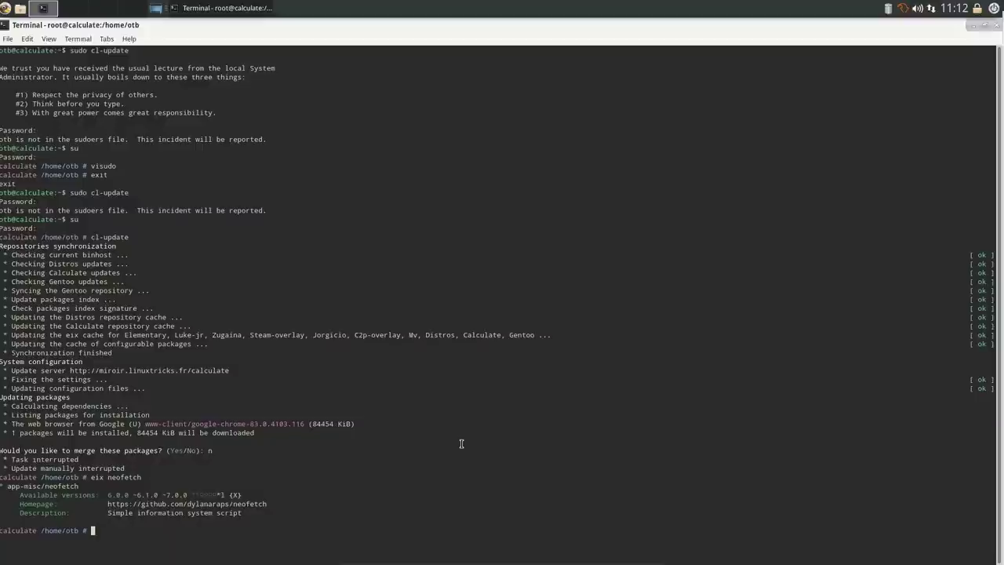
# Install neofetch with emerge and run it to show the system information
pyautogui.write('emerge neofetch')
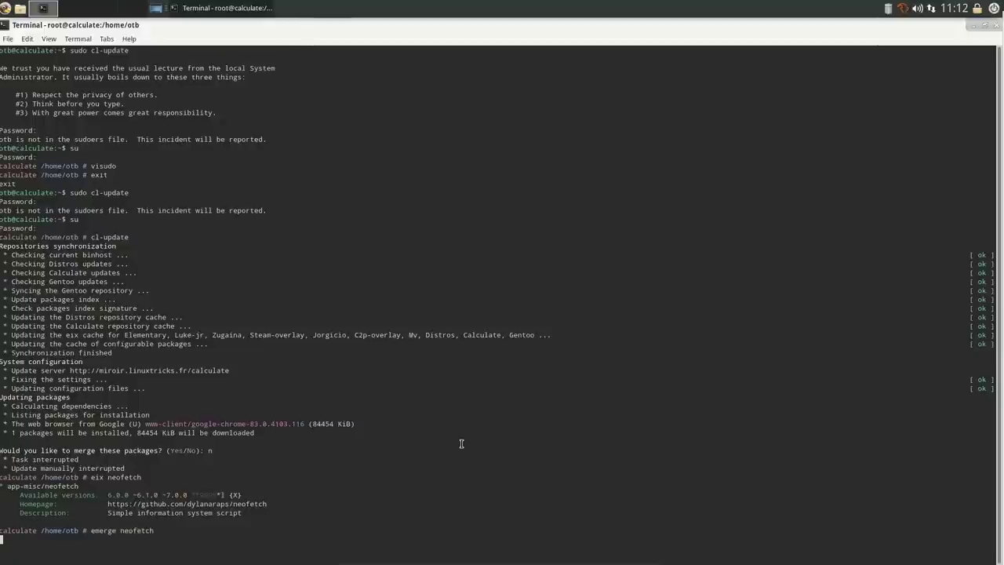
pyautogui.press('Return')
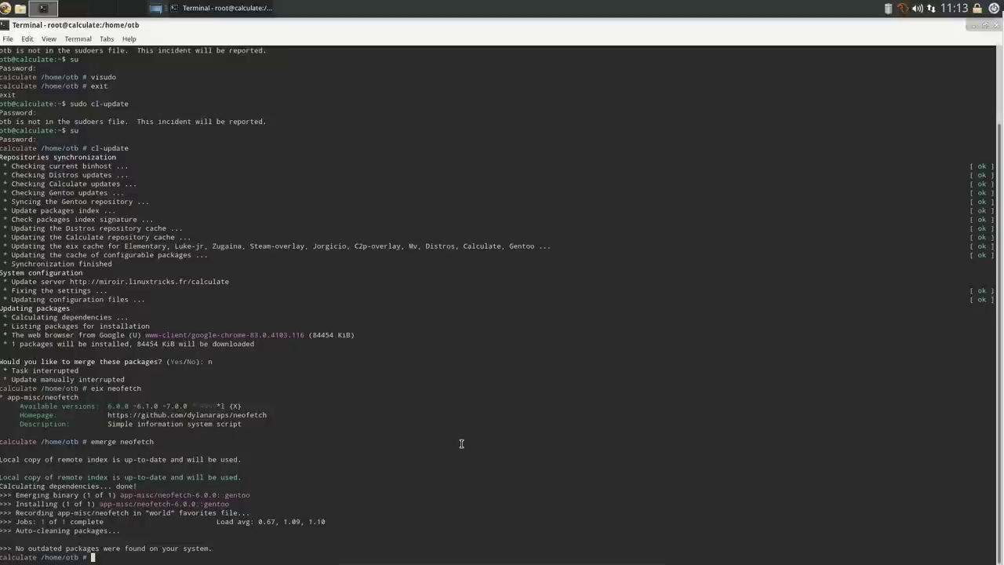
pyautogui.write('neofetch')
pyautogui.press('Return')
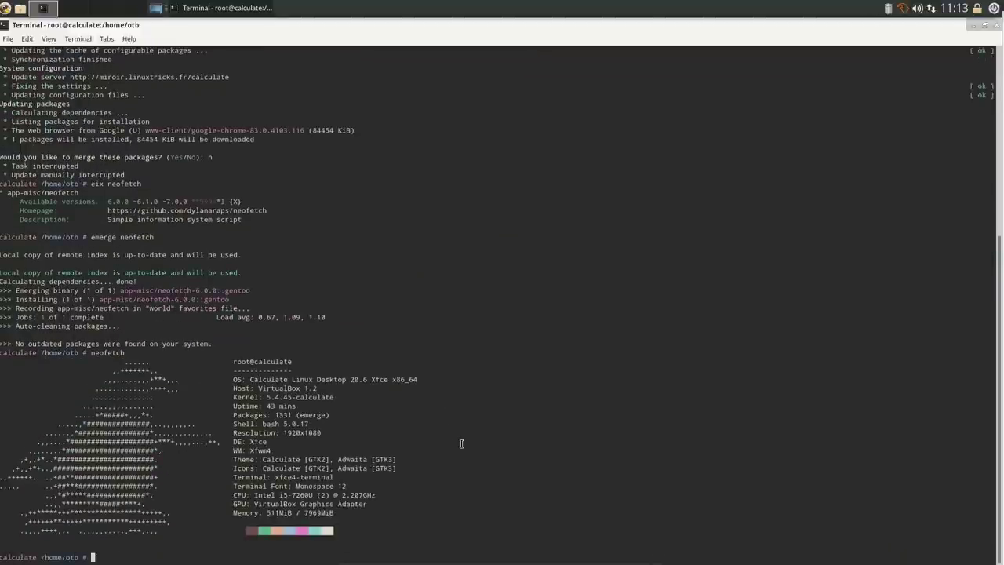
# Exit the root shell and then the user shell to close the terminal
pyautogui.write('exit')
pyautogui.press('Return')
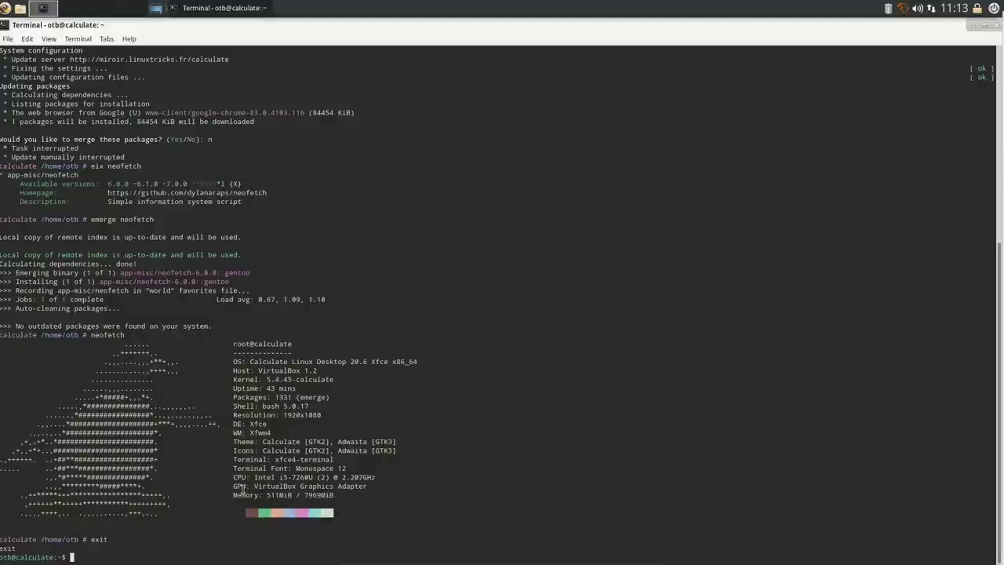
pyautogui.write('exit')
pyautogui.press('Return')
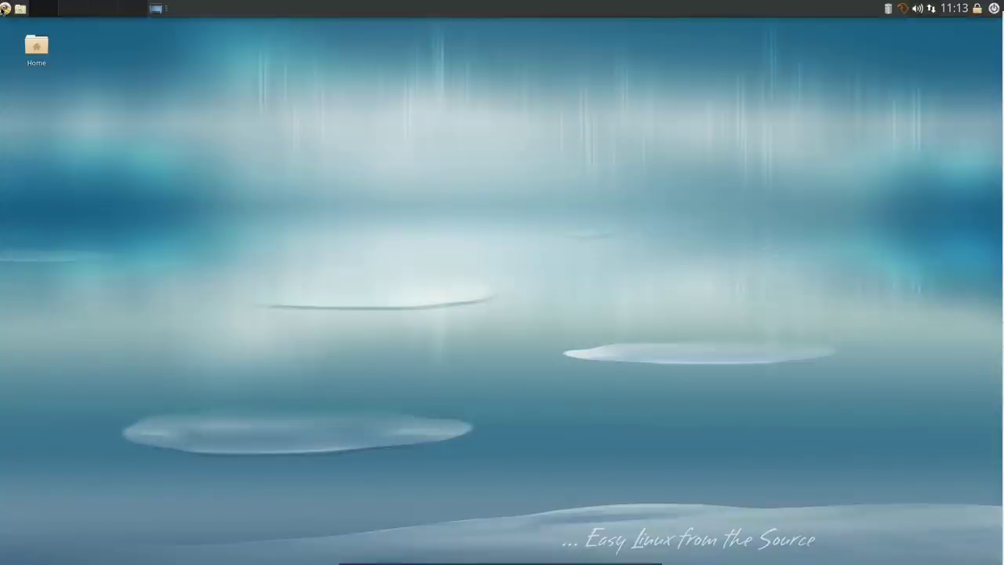
# Launch Kuroo as root with the root password and accept backing up the user-editable Portage files
pyautogui.click(5, 9)
pyautogui.moveTo(47, 131)
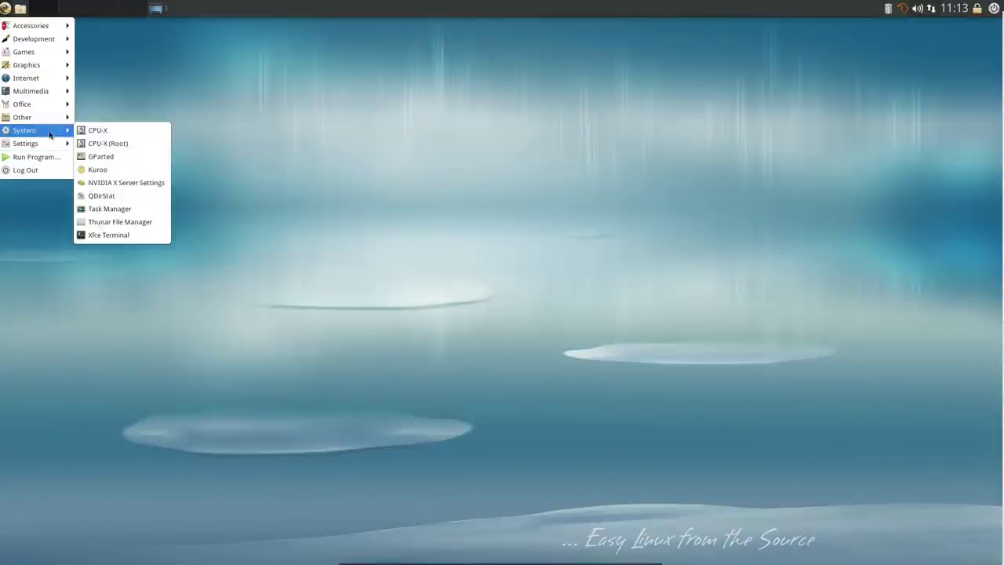
pyautogui.click(98, 169)
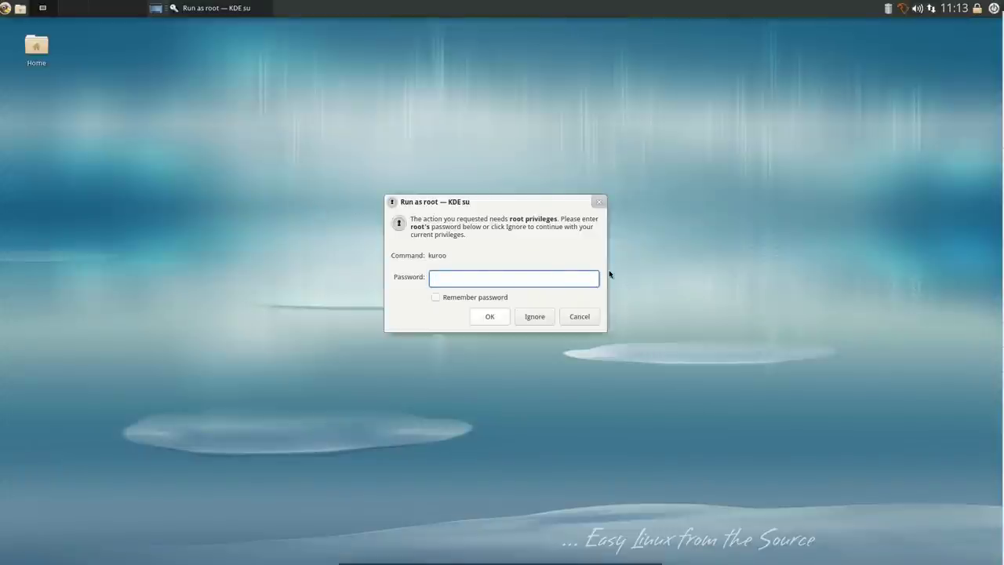
pyautogui.write('•••••••')
pyautogui.press('Return')
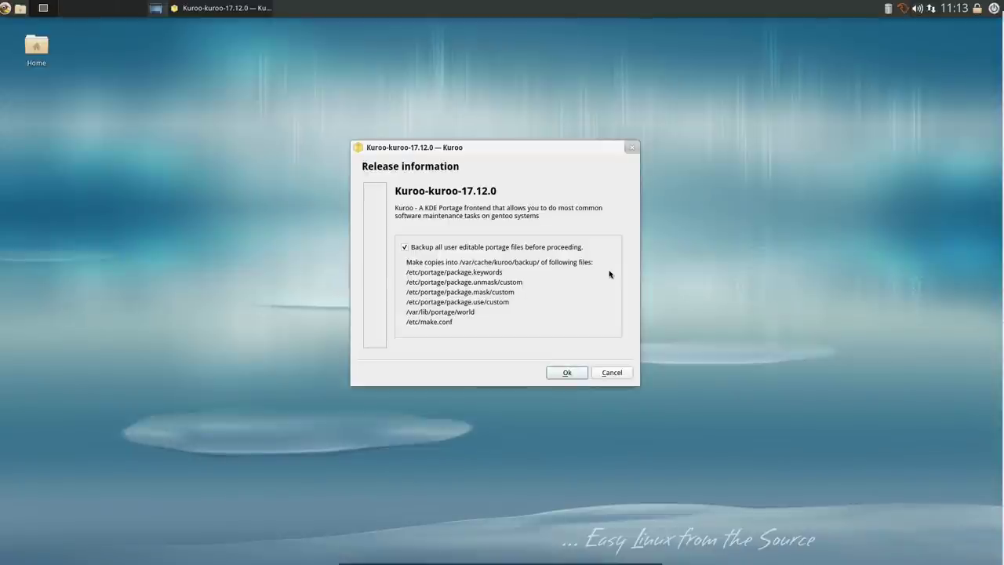
pyautogui.click(568, 374)
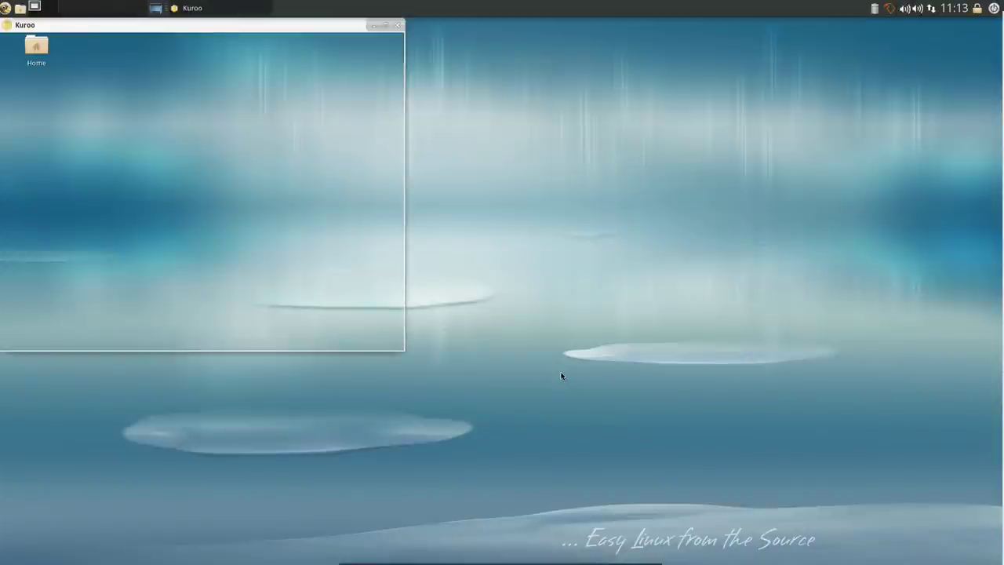
pyautogui.click(304, 155)
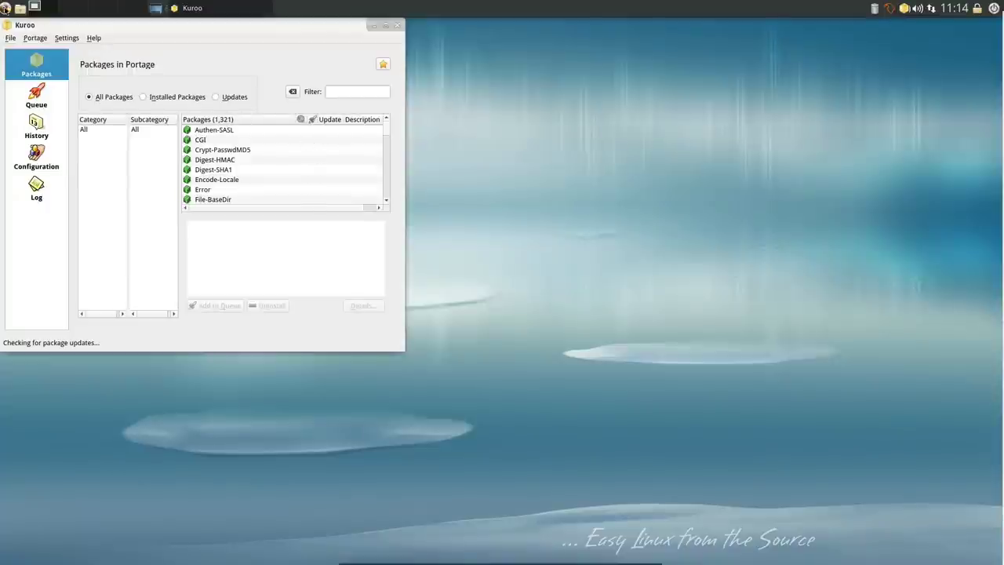
pyautogui.click(5, 8)
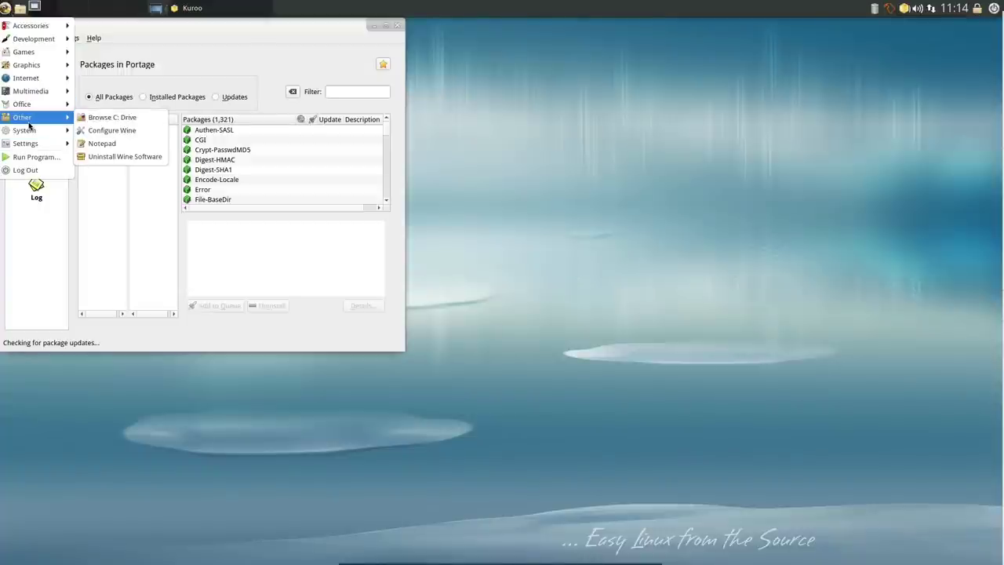
pyautogui.moveTo(30, 135)
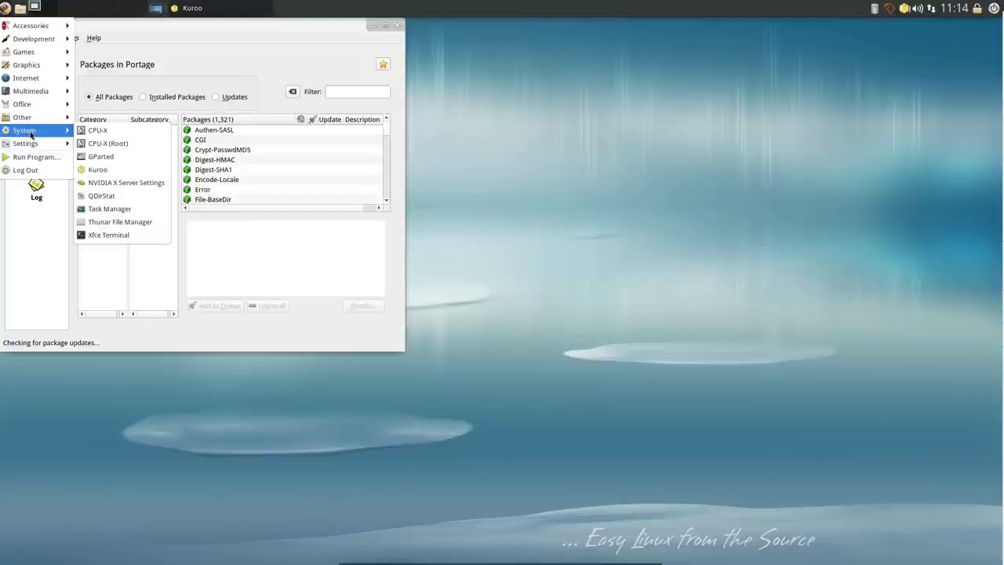
pyautogui.click(259, 68)
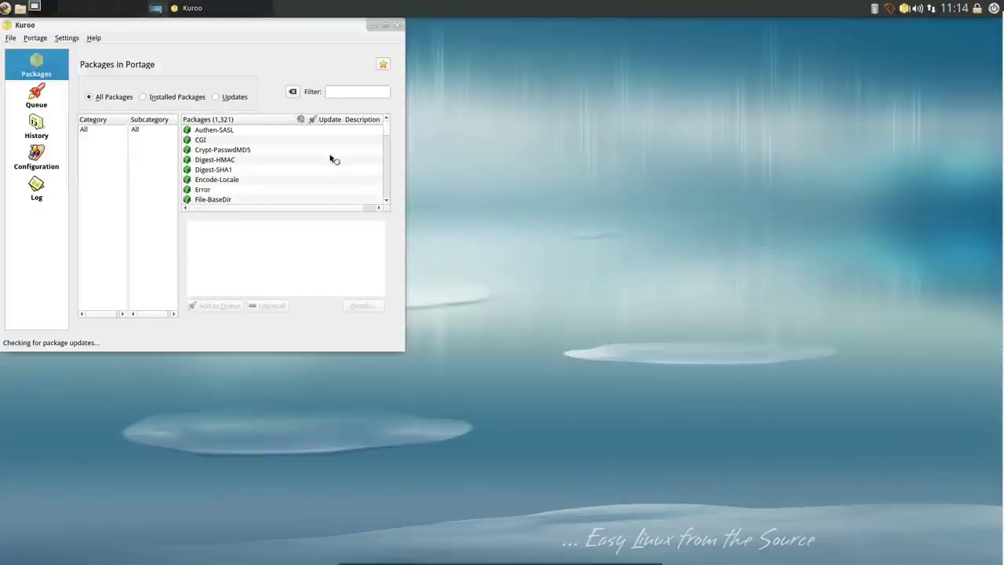
# Filter the Portage package list for terminal and clear the filter again
pyautogui.click(353, 96)
pyautogui.write('te')
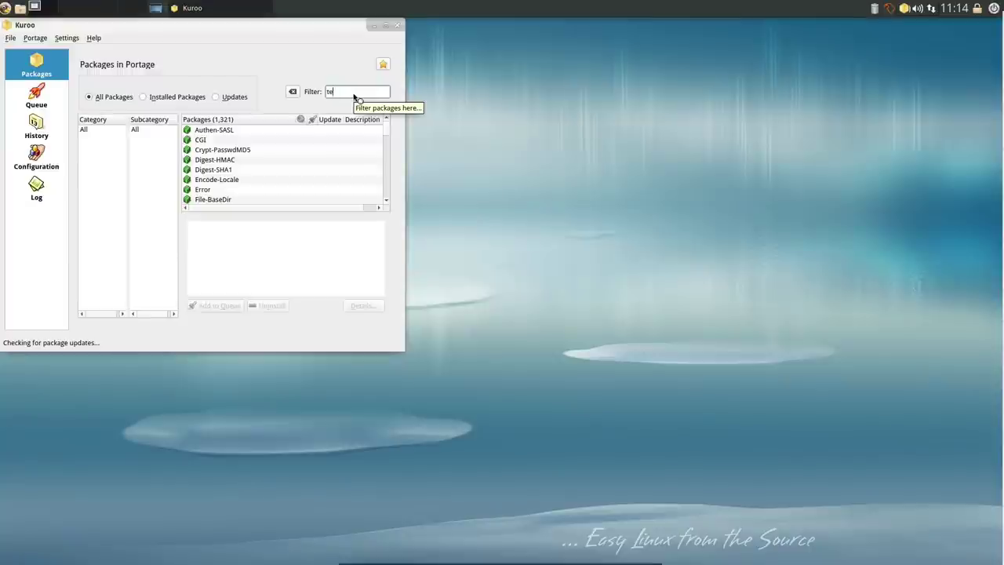
pyautogui.write('rminal')
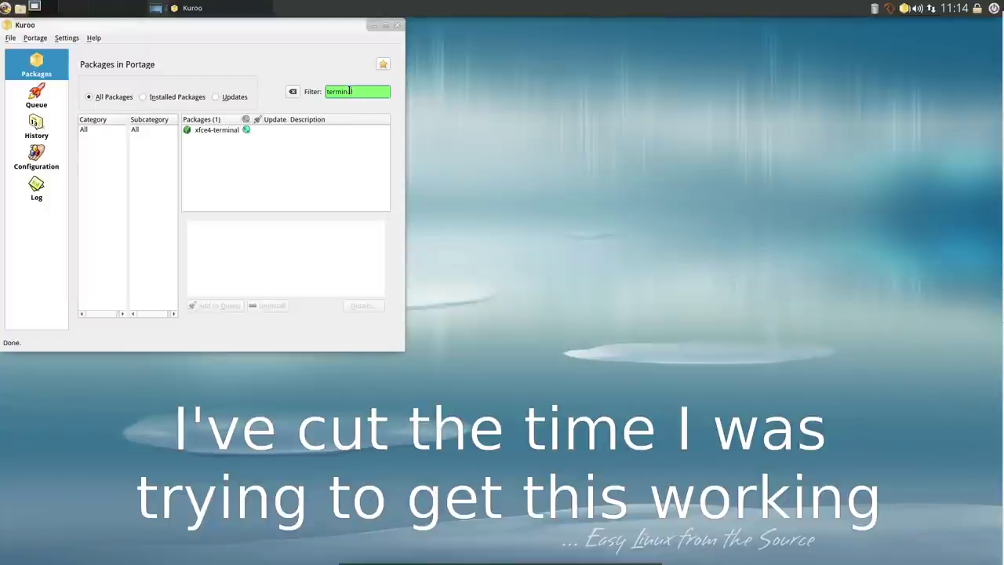
pyautogui.press('BackSpace')
pyautogui.press('BackSpace')
pyautogui.press('BackSpace')
pyautogui.press('BackSpace')
pyautogui.press('BackSpace')
pyautogui.press('BackSpace')
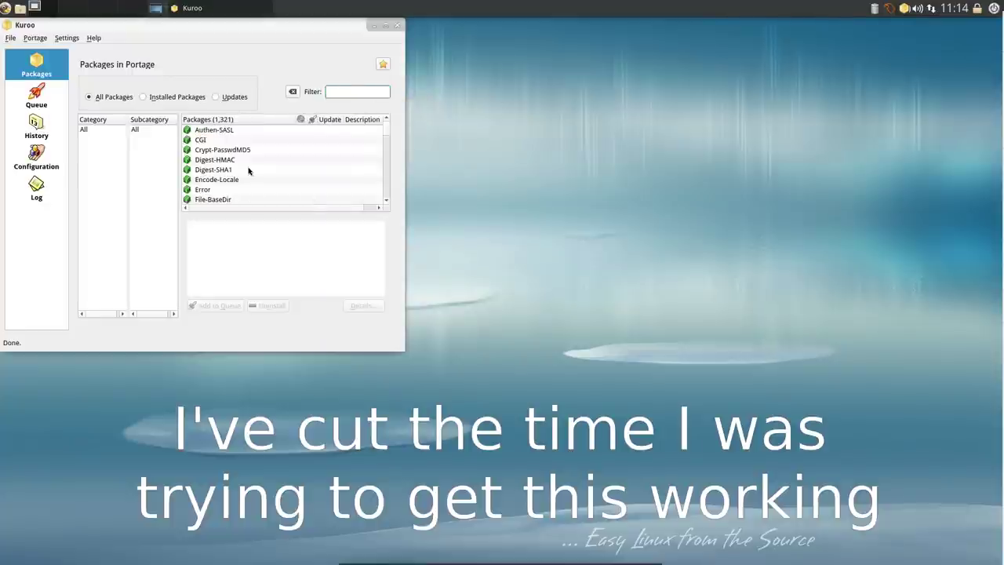
# Review the installed packages and the updates in Kuroo, and browse the list of all packages
pyautogui.click(84, 130)
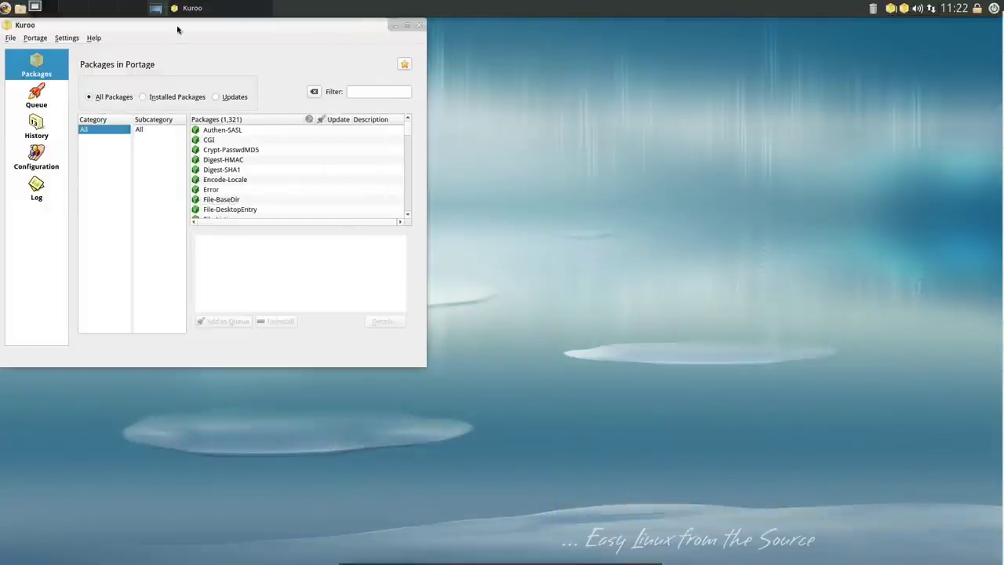
pyautogui.moveTo(177, 28); pyautogui.dragTo(257, 68)
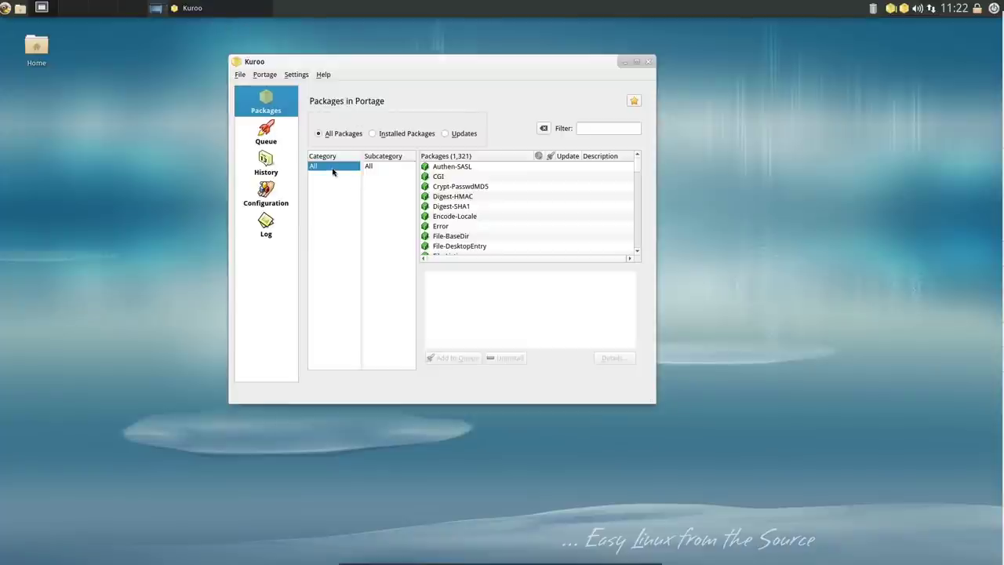
pyautogui.click(373, 134)
pyautogui.click(445, 134)
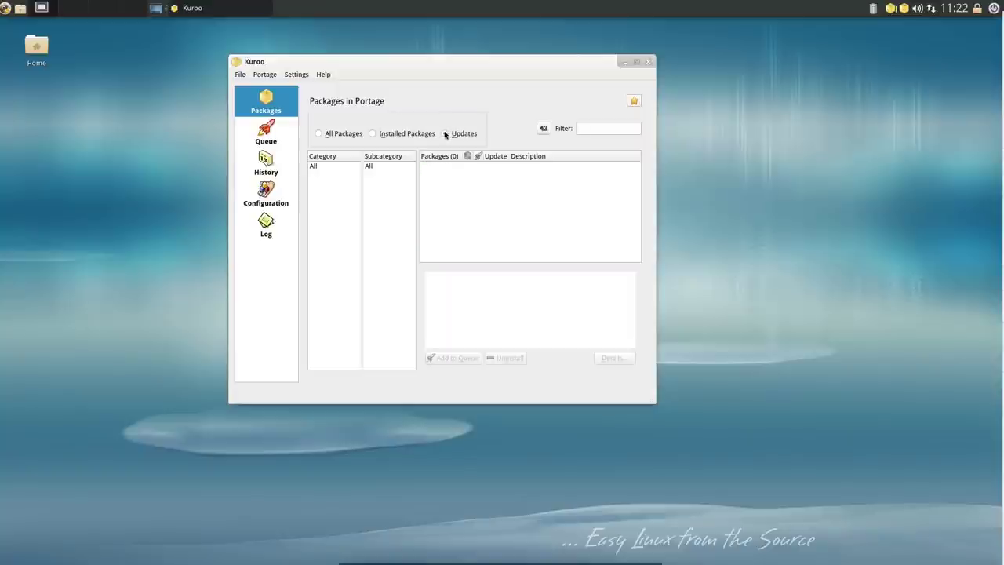
pyautogui.click(320, 135)
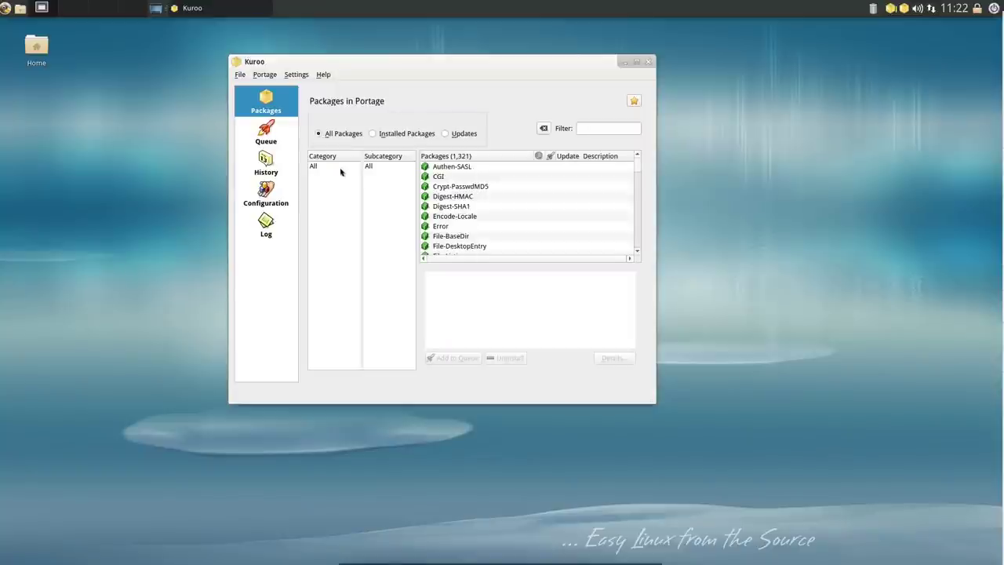
pyautogui.scroll(-5, 533, 198)
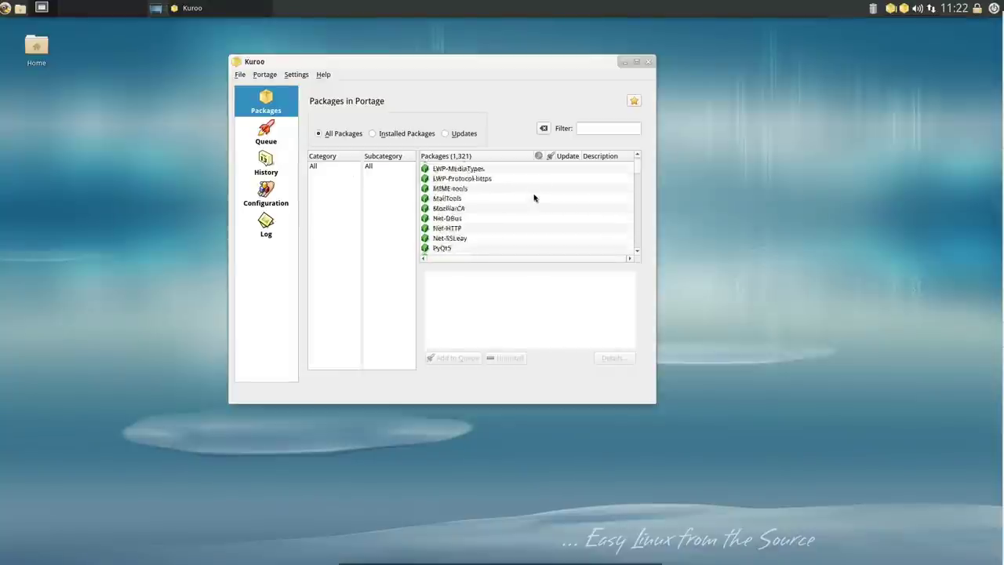
pyautogui.scroll(-15, 533, 198)
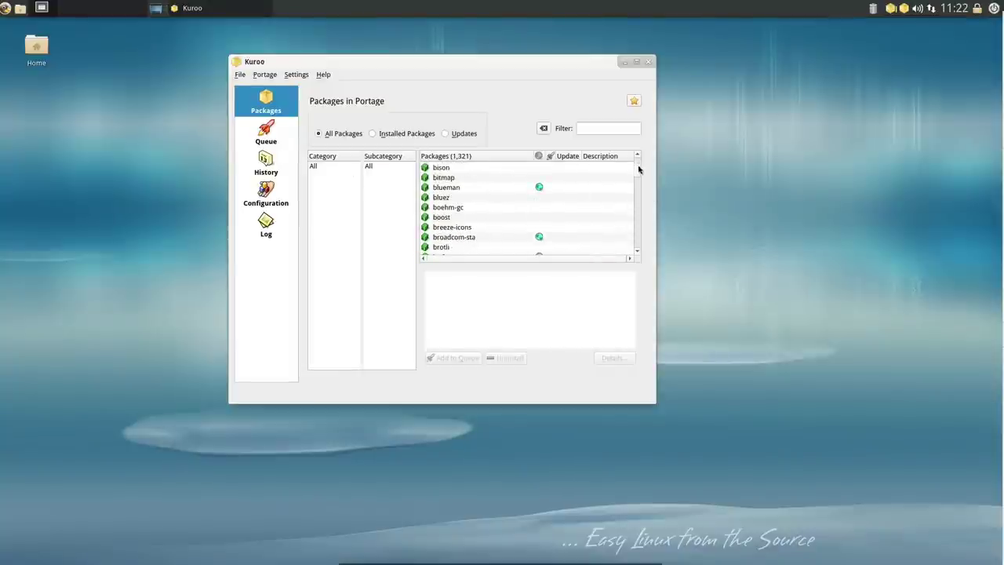
pyautogui.moveTo(639, 169)
pyautogui.mouseDown()
pyautogui.moveTo(643, 254)
pyautogui.moveTo(624, 149)
pyautogui.moveTo(641, 246)
pyautogui.moveTo(632, 160)
pyautogui.mouseUp()
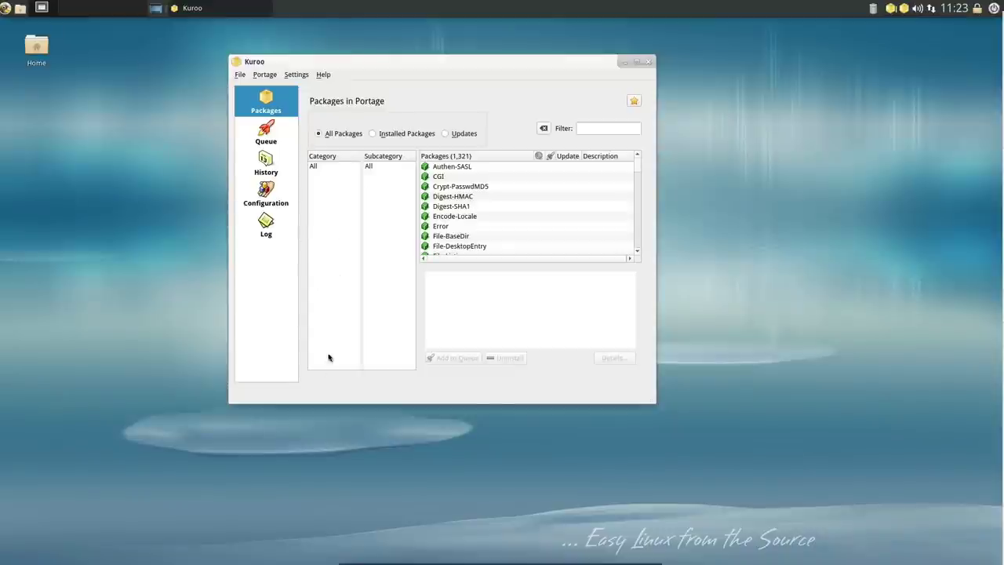
# Close the Kuroo window and quit both Kuroo instances still running in the background, confirming each quit
pyautogui.click(648, 61)
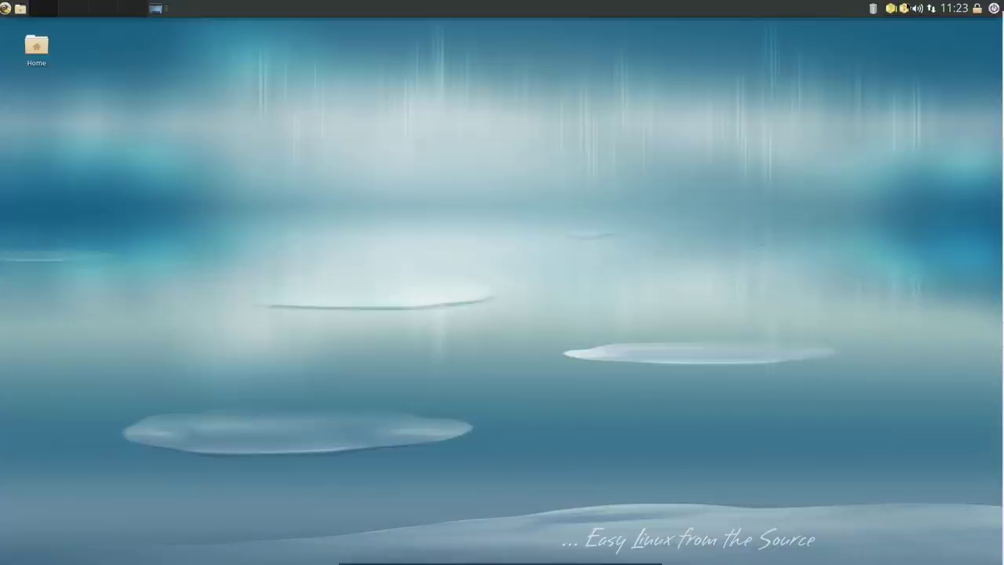
pyautogui.rightClick(903, 8)
pyautogui.click(921, 74)
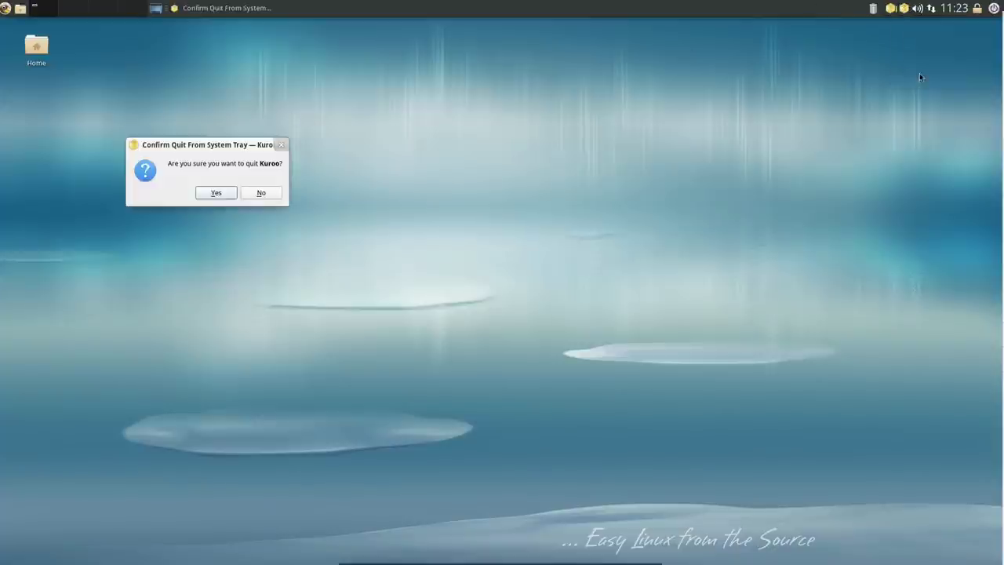
pyautogui.click(216, 194)
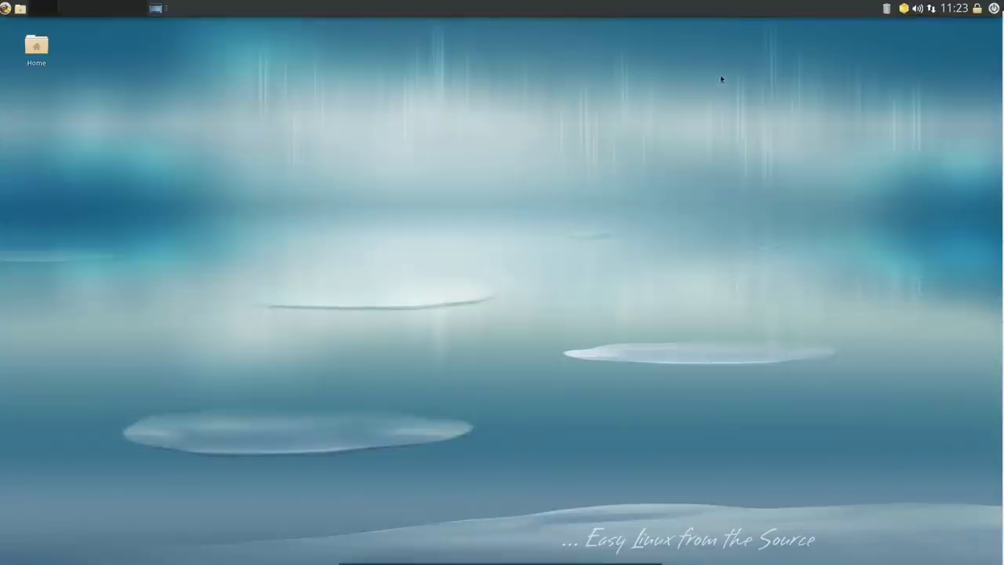
pyautogui.rightClick(903, 8)
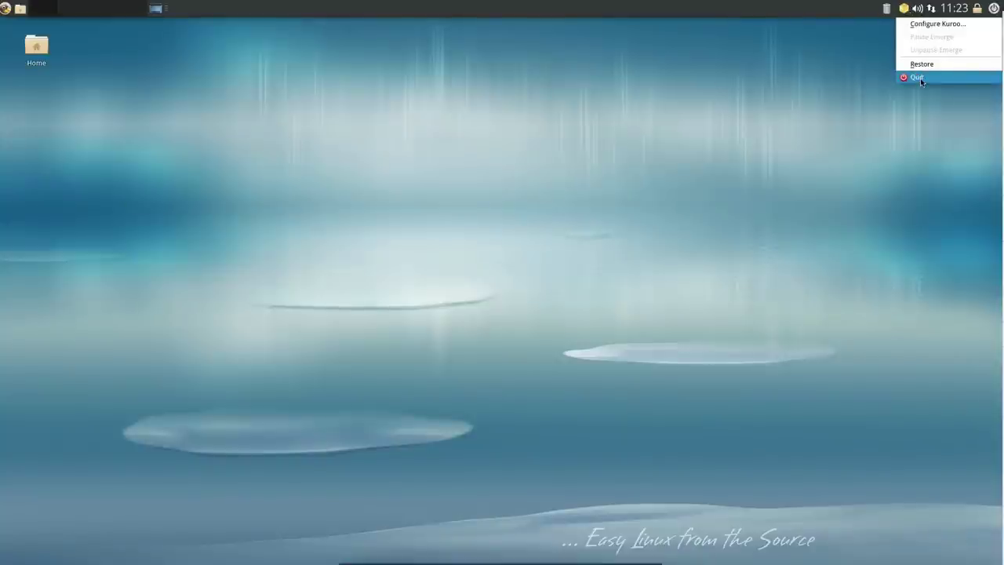
pyautogui.click(919, 78)
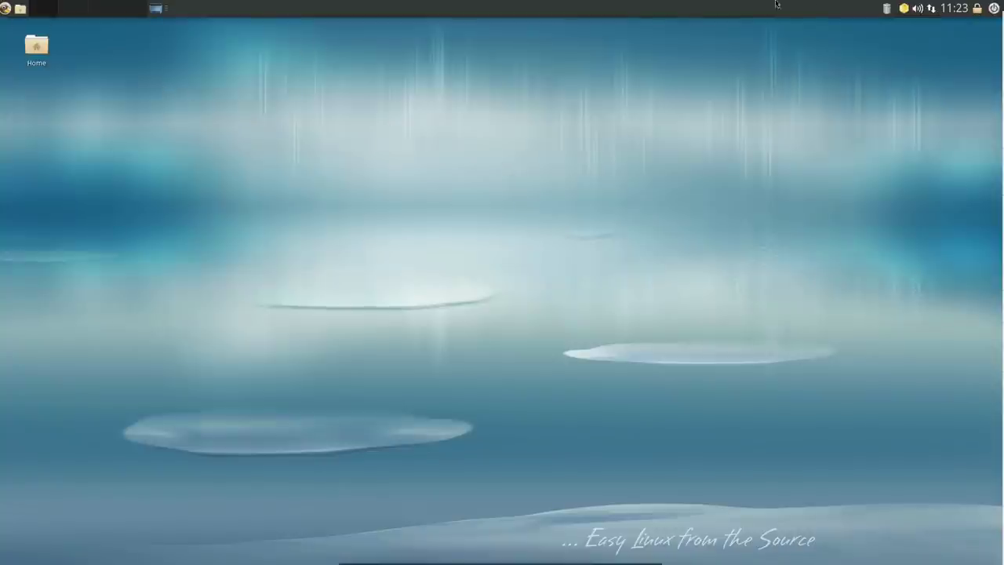
pyautogui.rightClick(904, 7)
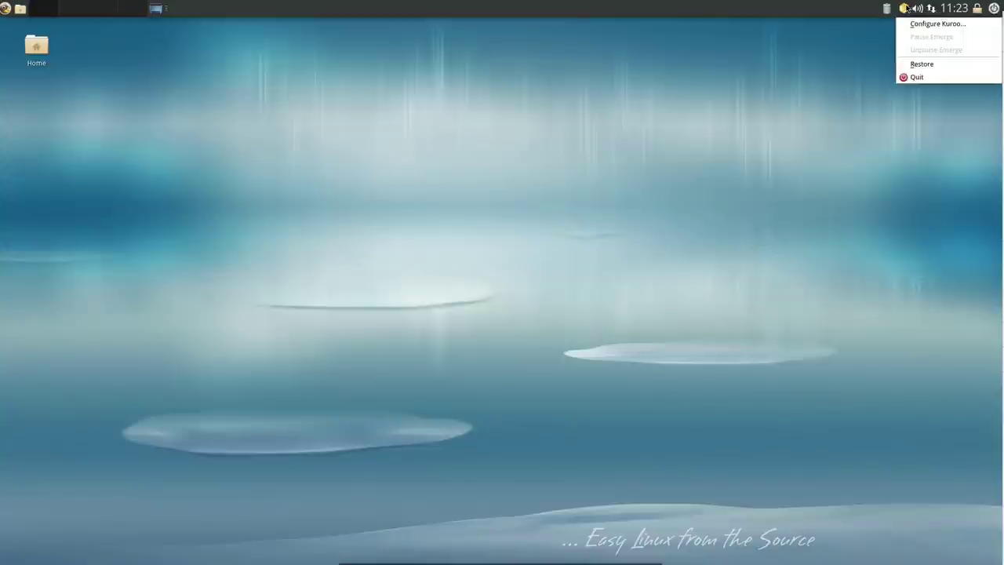
pyautogui.click(912, 77)
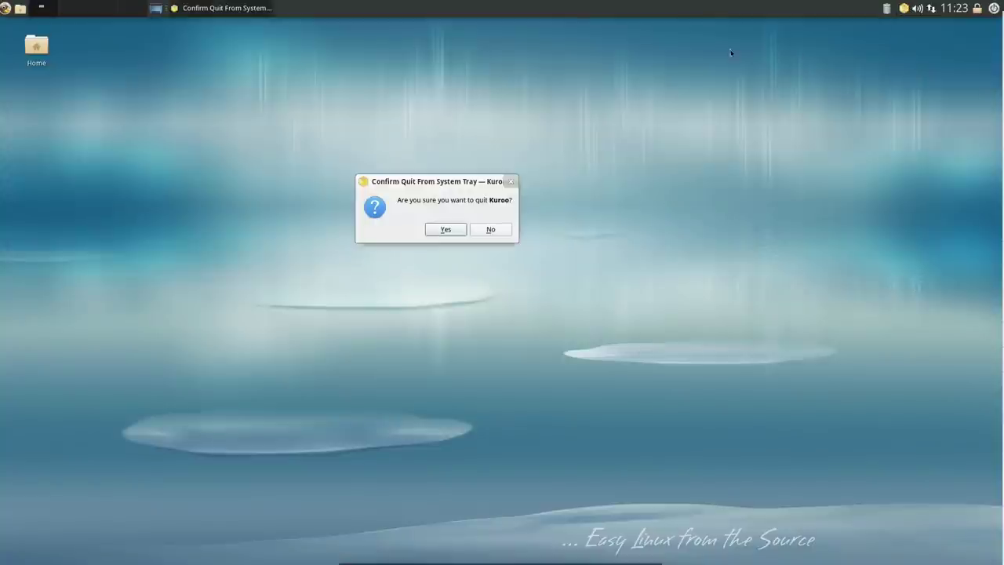
pyautogui.click(449, 230)
# Open the desktop settings and set the dark green penguin wallpaper as the background
pyautogui.rightClick(375, 141)
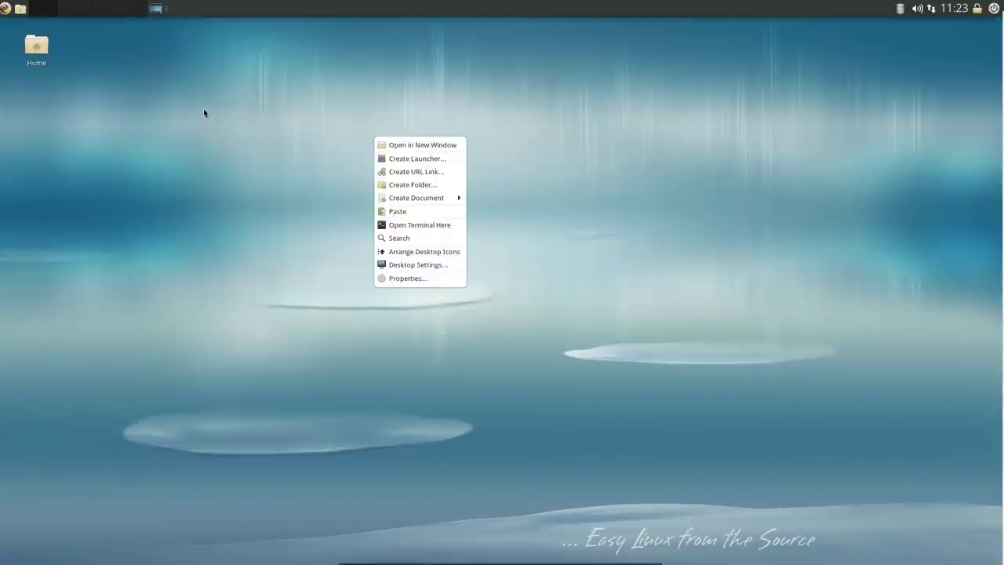
pyautogui.click(413, 265)
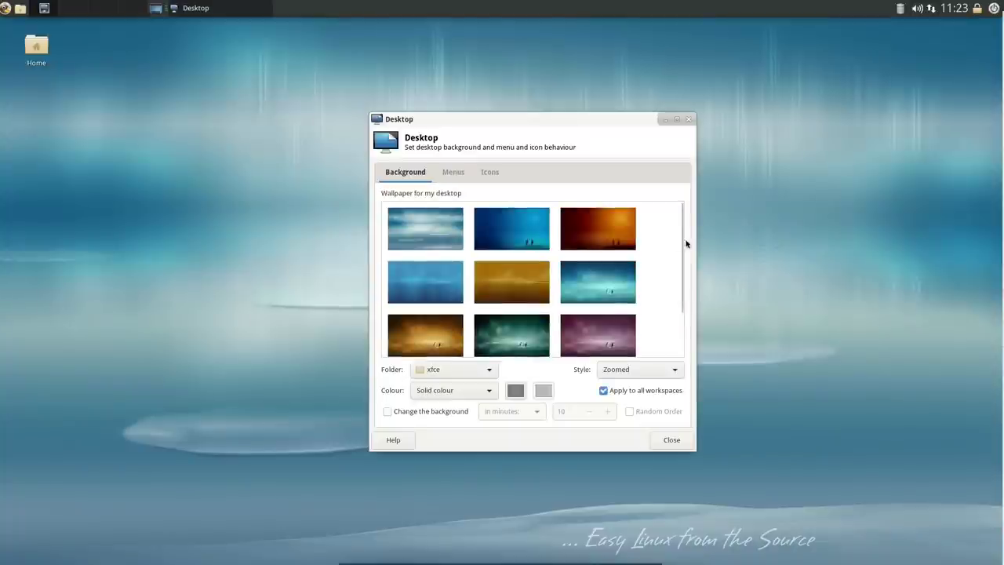
pyautogui.scroll(-1, 682, 249)
pyautogui.scroll(-2, 682, 250)
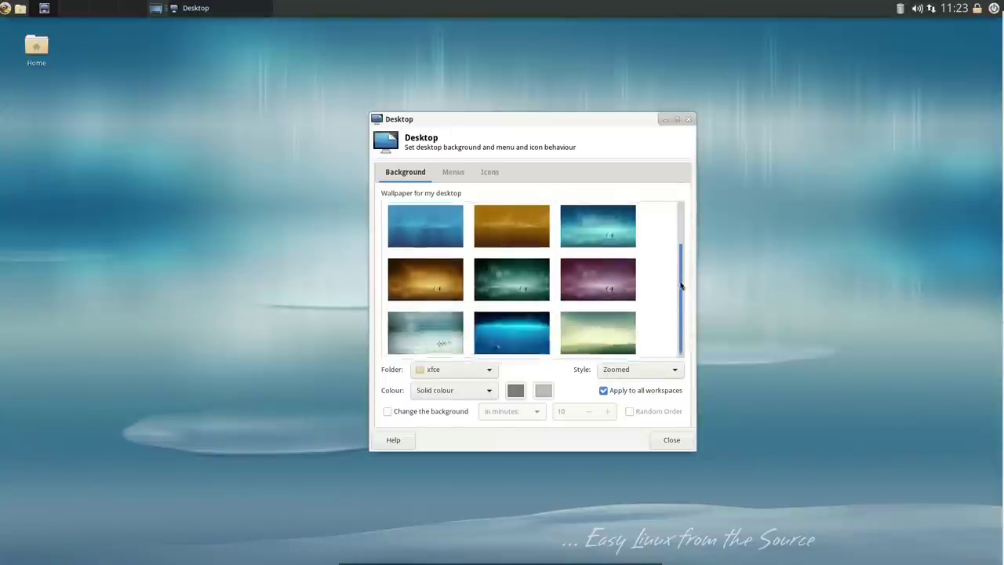
pyautogui.click(489, 276)
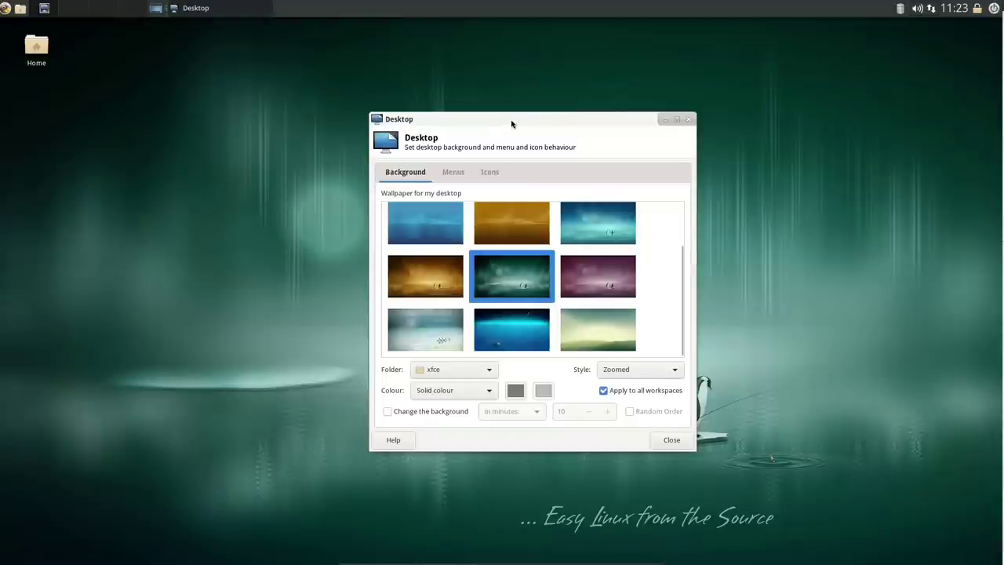
pyautogui.moveTo(513, 121); pyautogui.dragTo(573, 50)
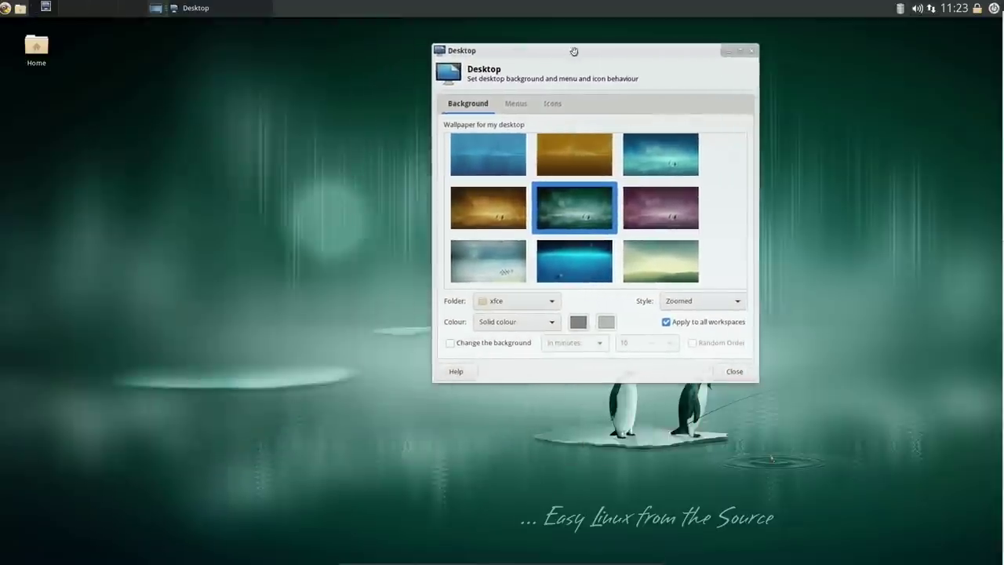
# Try the golden-brown penguin wallpaper and set the orange sunset wallpaper with two penguins as the background
pyautogui.click(528, 205)
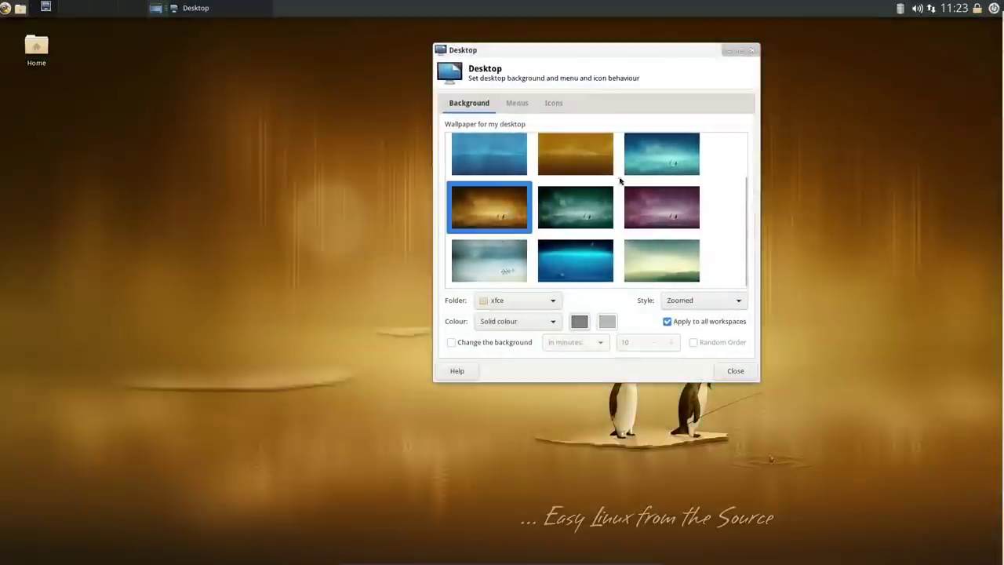
pyautogui.moveTo(606, 47); pyautogui.dragTo(474, 104)
pyautogui.scroll(1, 528, 218)
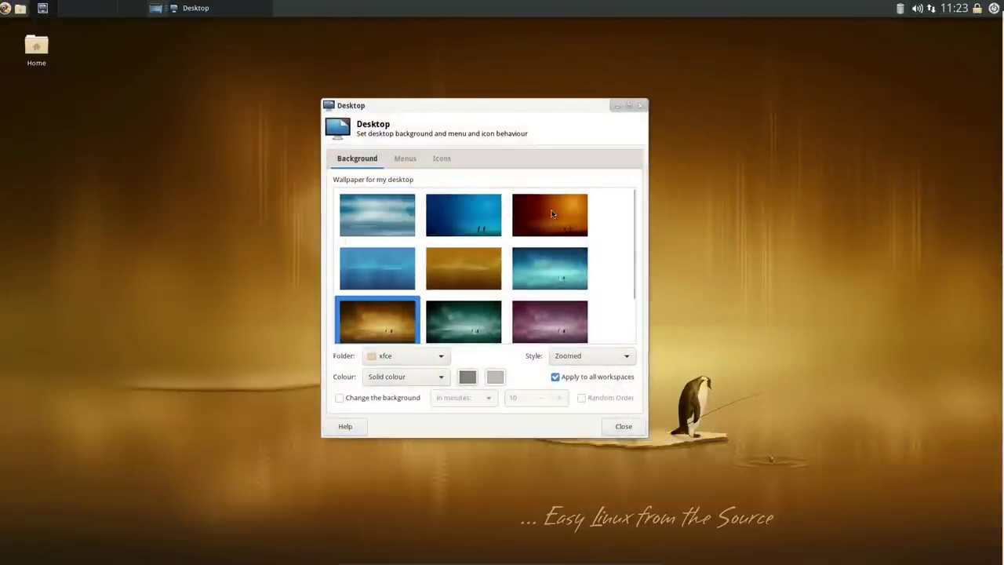
pyautogui.click(547, 202)
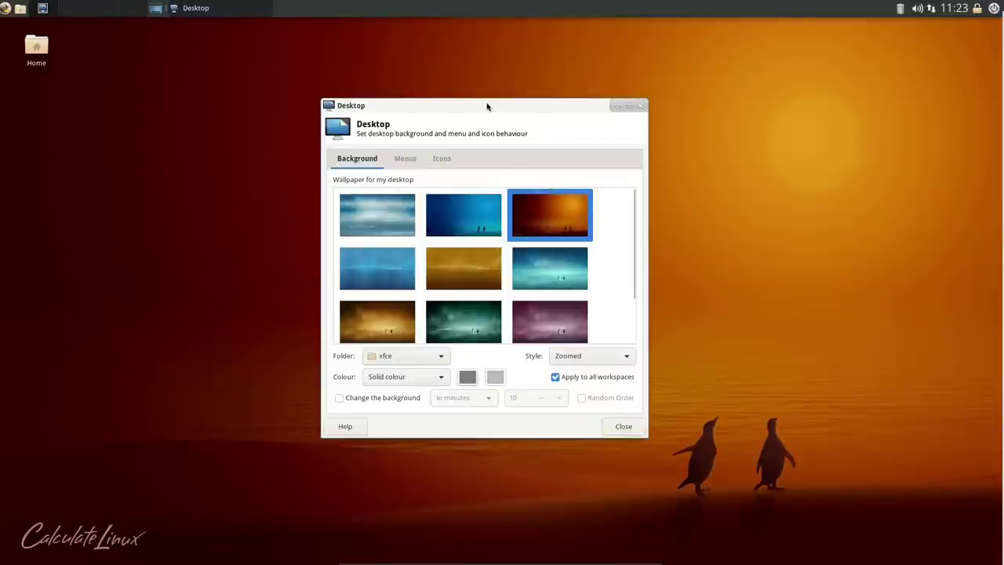
pyautogui.moveTo(487, 105); pyautogui.dragTo(485, 44)
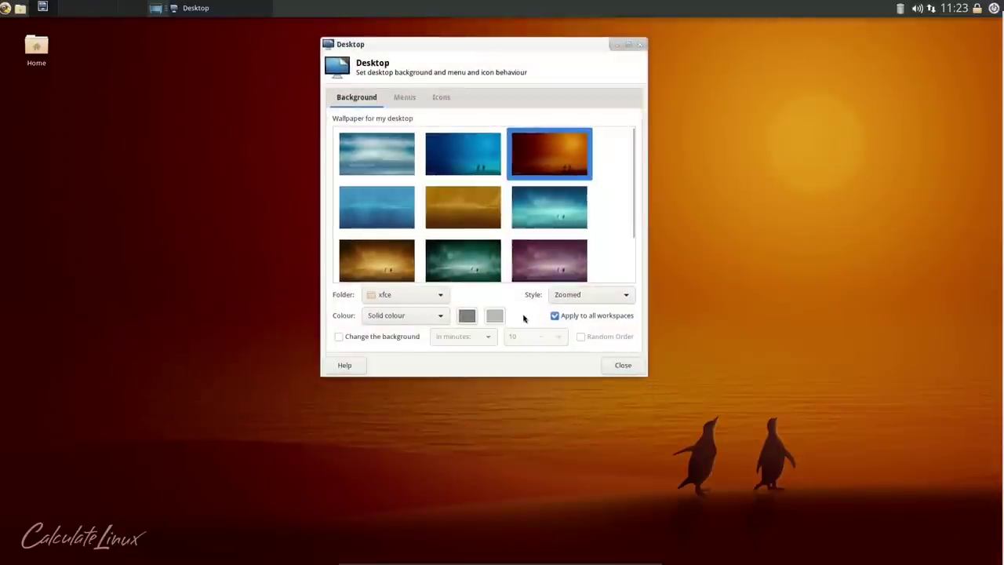
# Switch the wallpaper folder to stormgentoo inside /usr/share/backgrounds
pyautogui.click(439, 295)
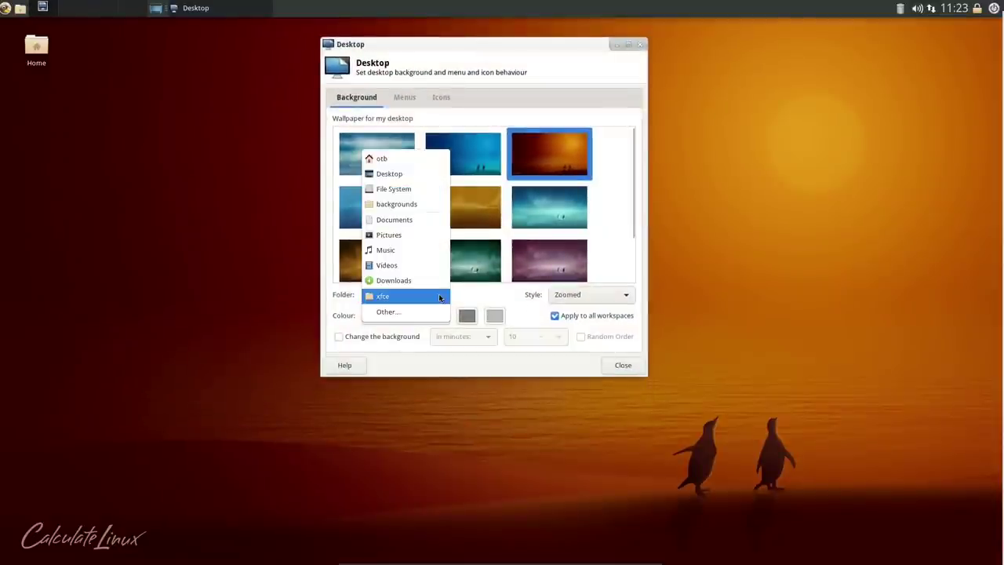
pyautogui.click(428, 314)
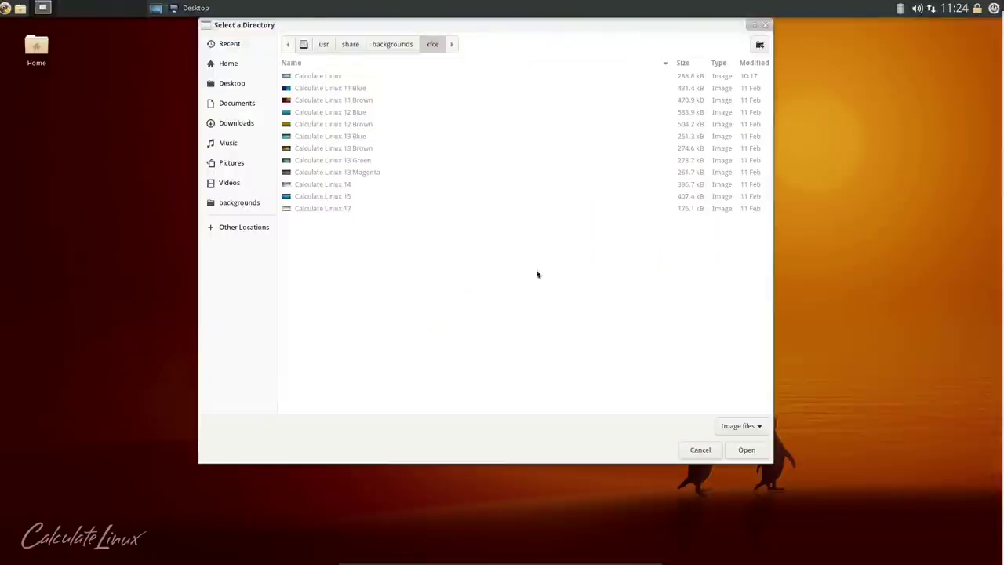
pyautogui.click(386, 44)
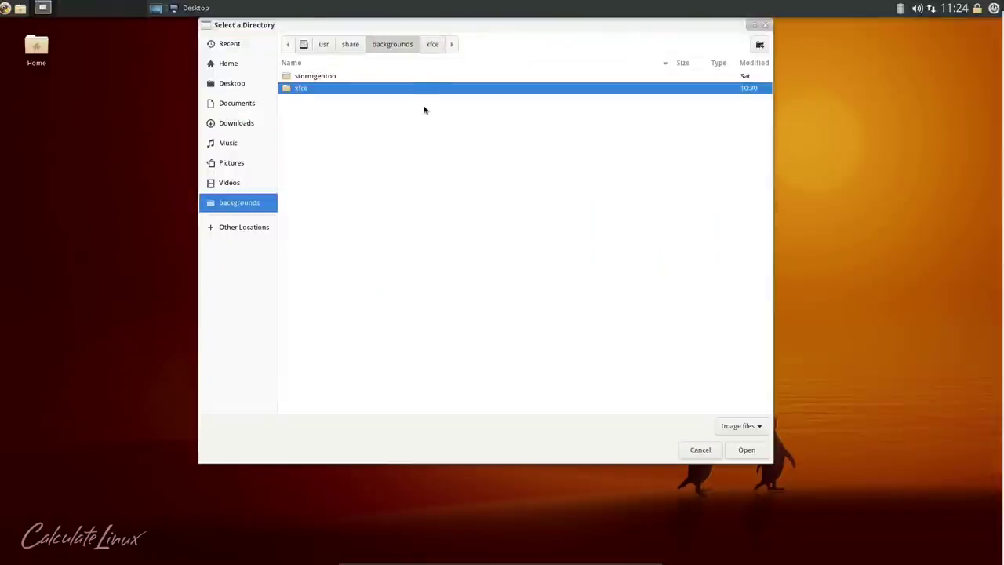
pyautogui.doubleClick(320, 79)
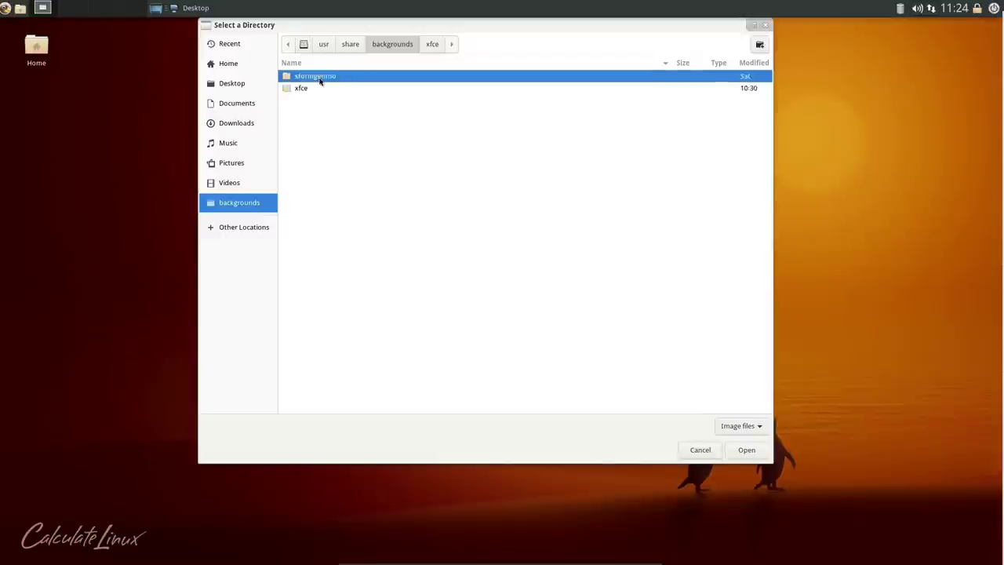
pyautogui.click(745, 448)
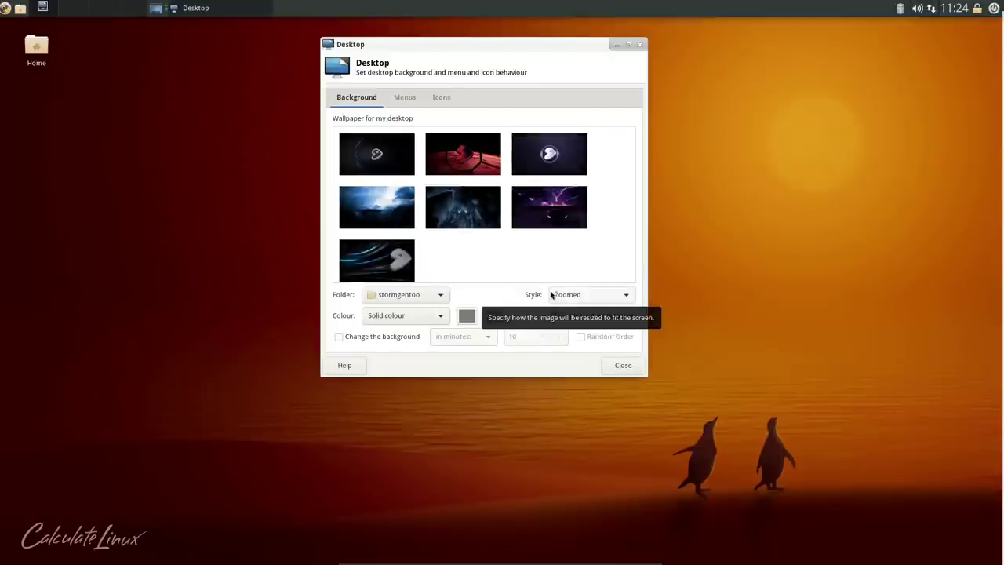
# Try the red space wallpaper and the purple Gentoo logo wallpaper, moving the Desktop settings window aside to see the background
pyautogui.click(455, 156)
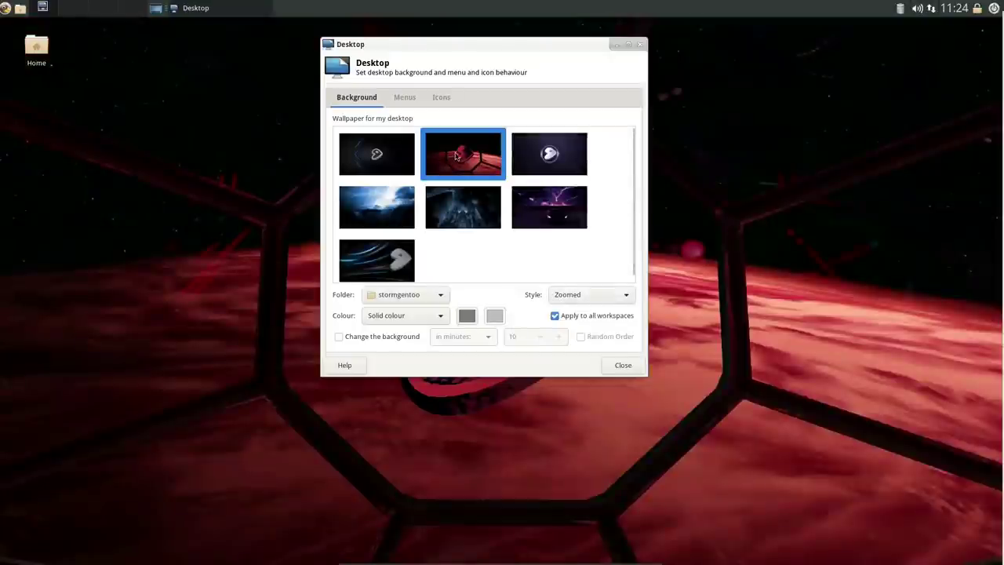
pyautogui.click(527, 154)
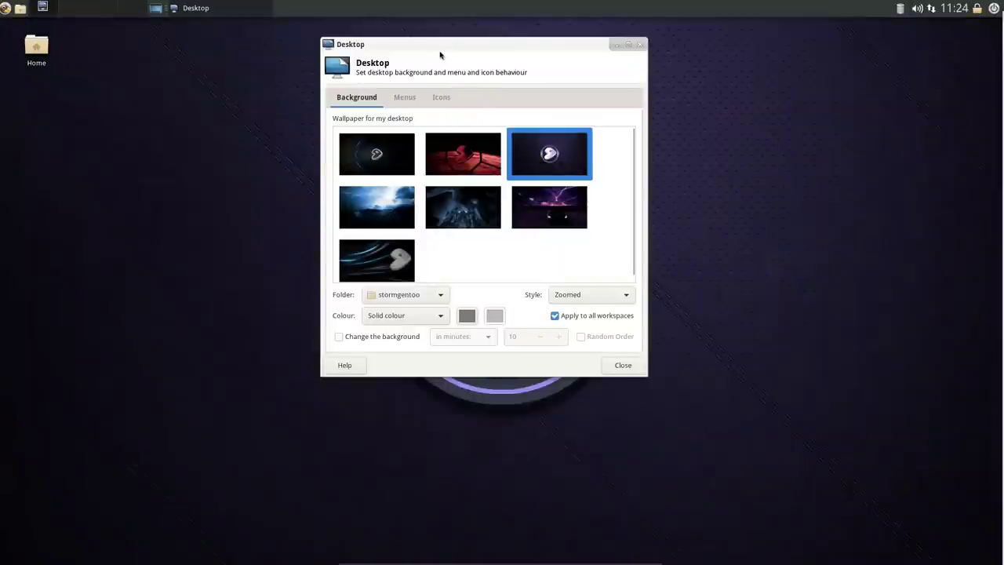
pyautogui.moveTo(440, 55); pyautogui.dragTo(775, 108)
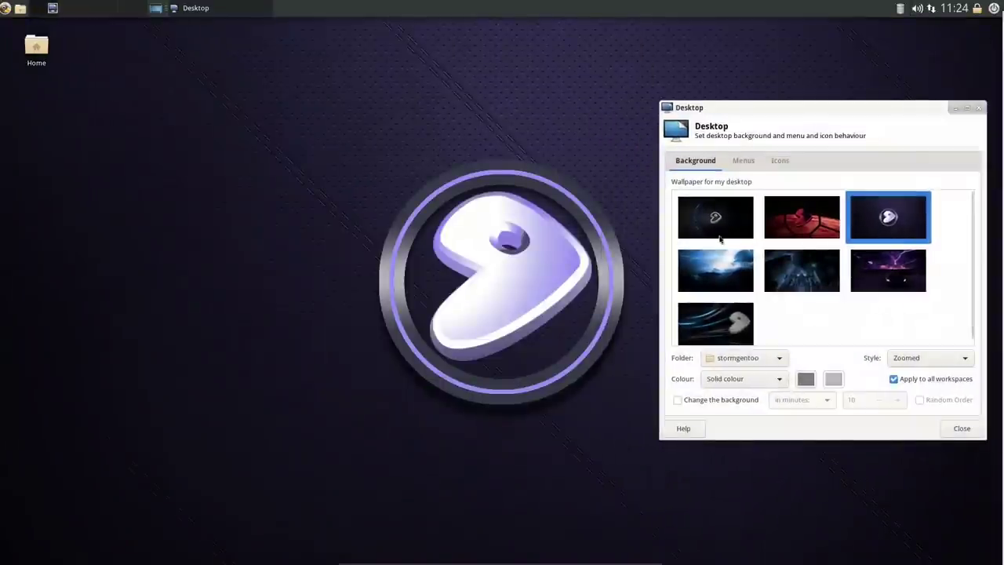
# Try the lightning and blue light-streak wallpapers, and set the black hexagon-mesh wallpaper with the Gentoo logo as the background
pyautogui.click(711, 221)
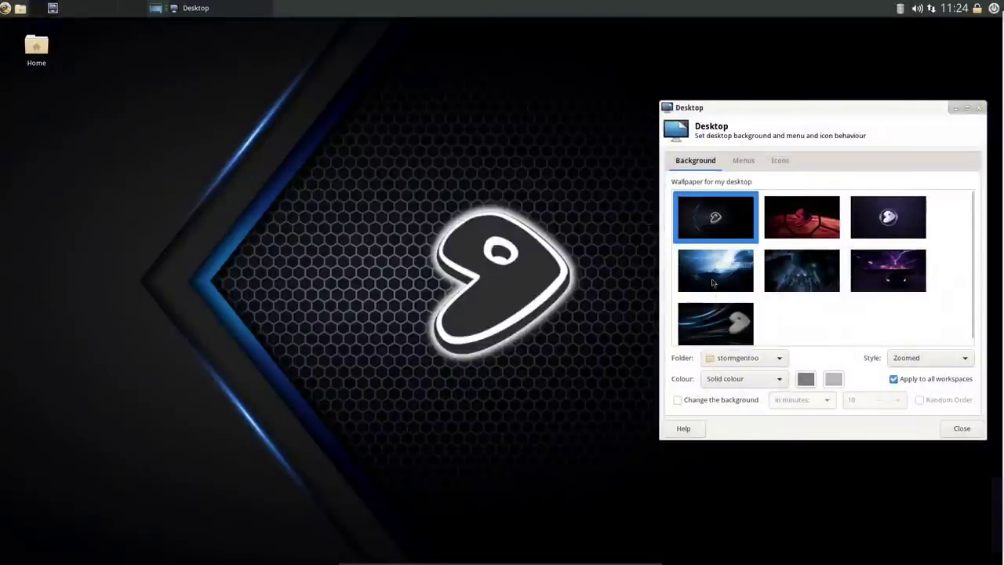
pyautogui.click(714, 284)
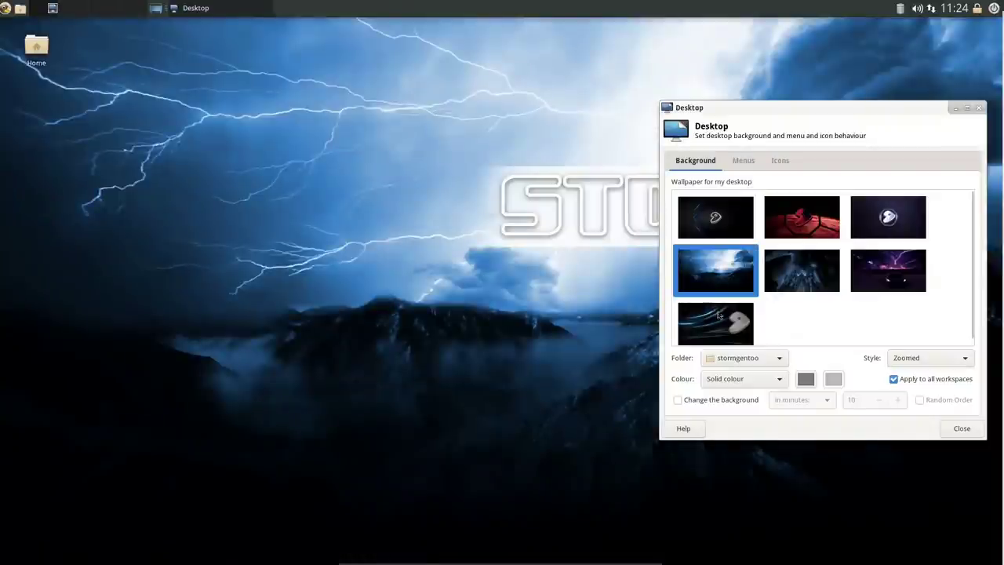
pyautogui.click(718, 320)
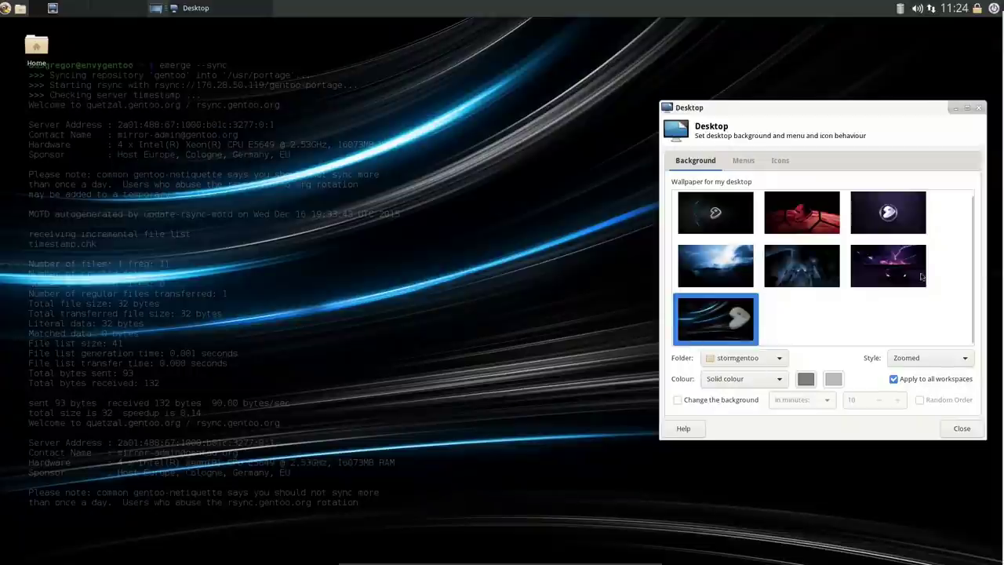
pyautogui.click(741, 217)
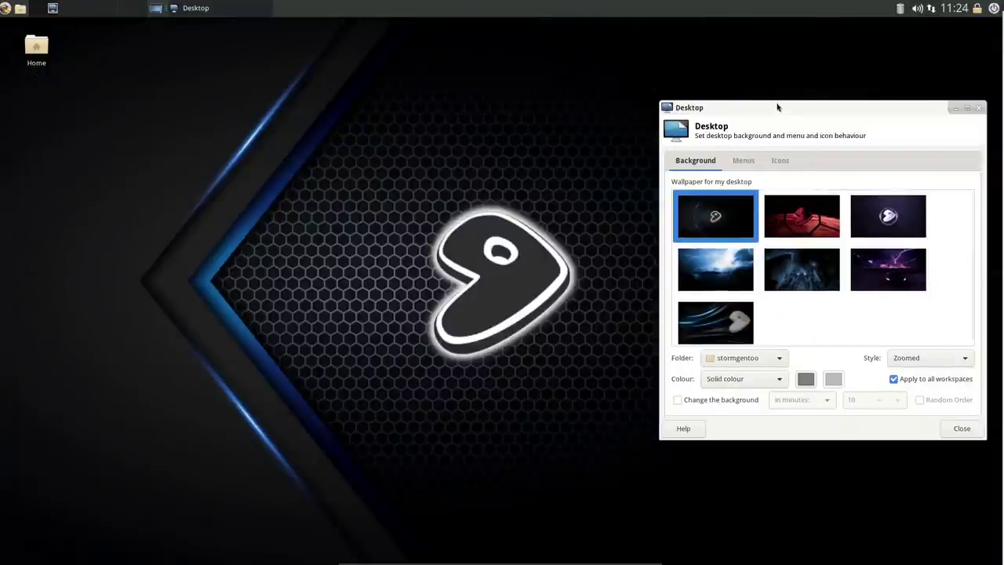
pyautogui.moveTo(706, 103); pyautogui.dragTo(346, 59)
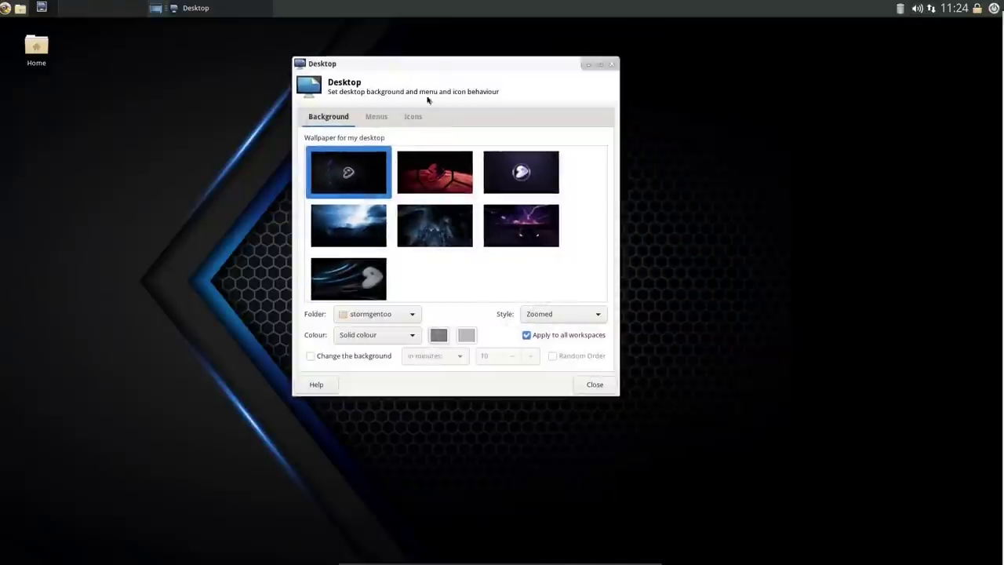
# Review the desktop's menu and icon options, and close the Desktop settings
pyautogui.click(367, 120)
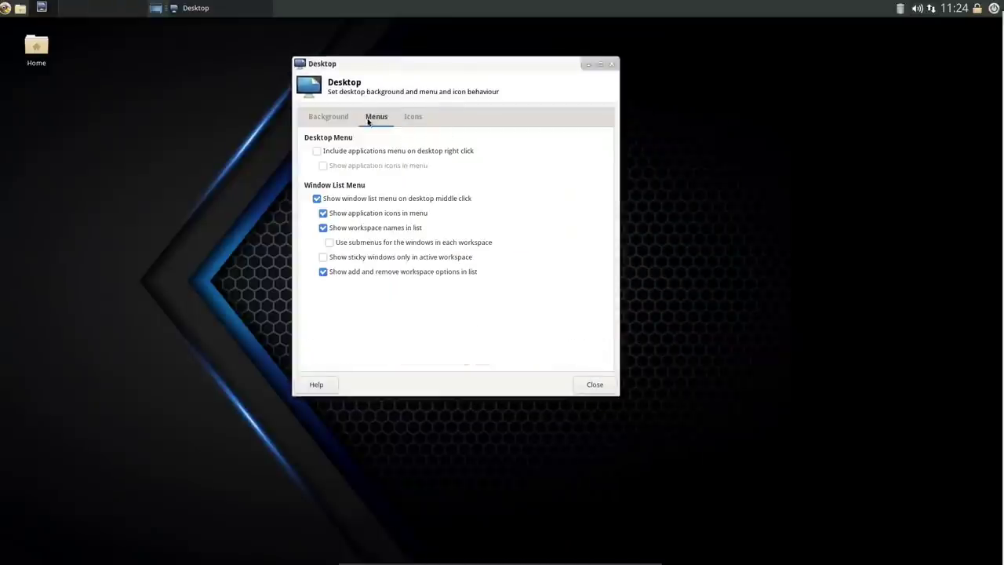
pyautogui.click(412, 118)
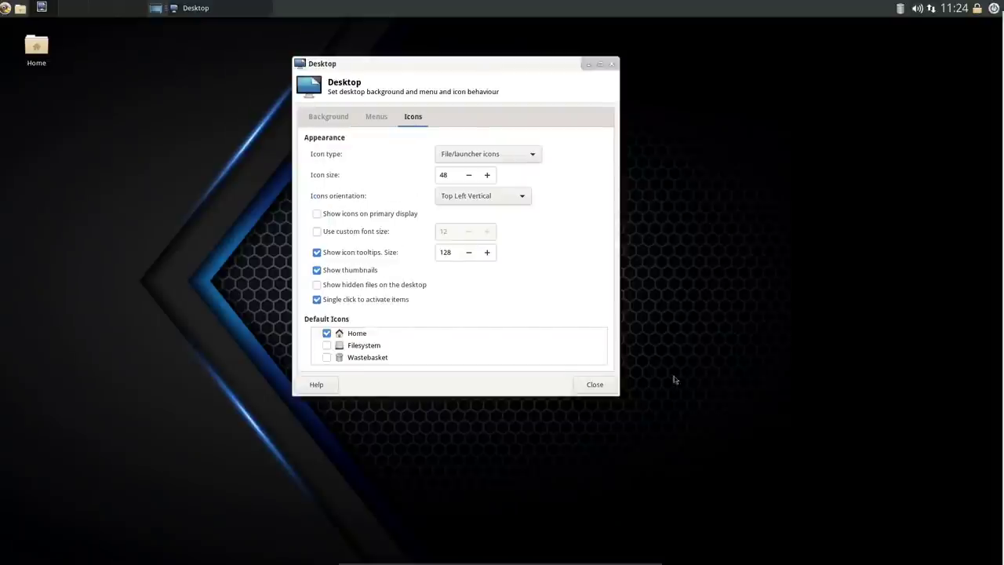
pyautogui.click(599, 384)
pyautogui.rightClick(243, 111)
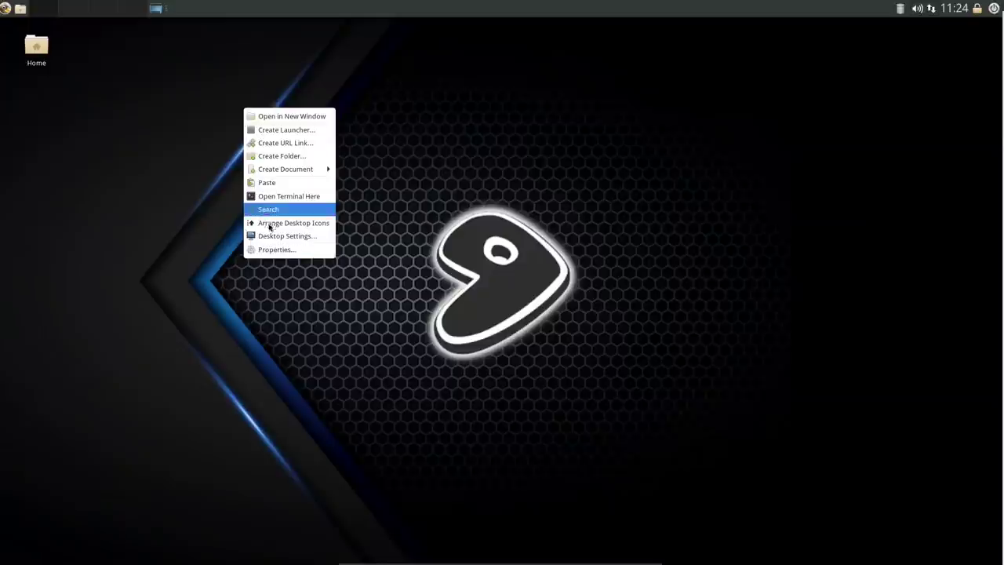
pyautogui.moveTo(273, 170)
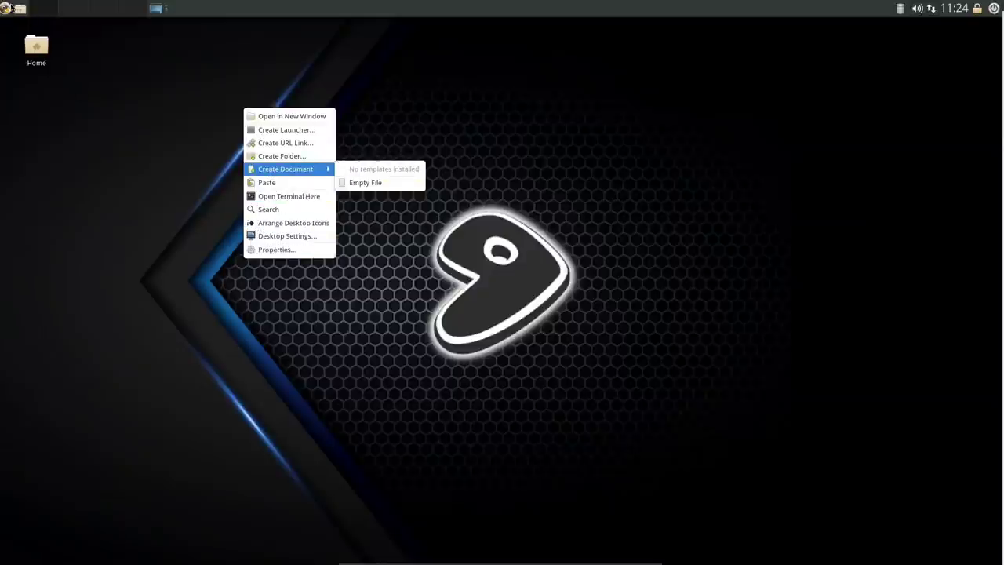
pyautogui.click(5, 8)
# Open the Appearance settings from the Xfce settings manager
pyautogui.click(5, 8)
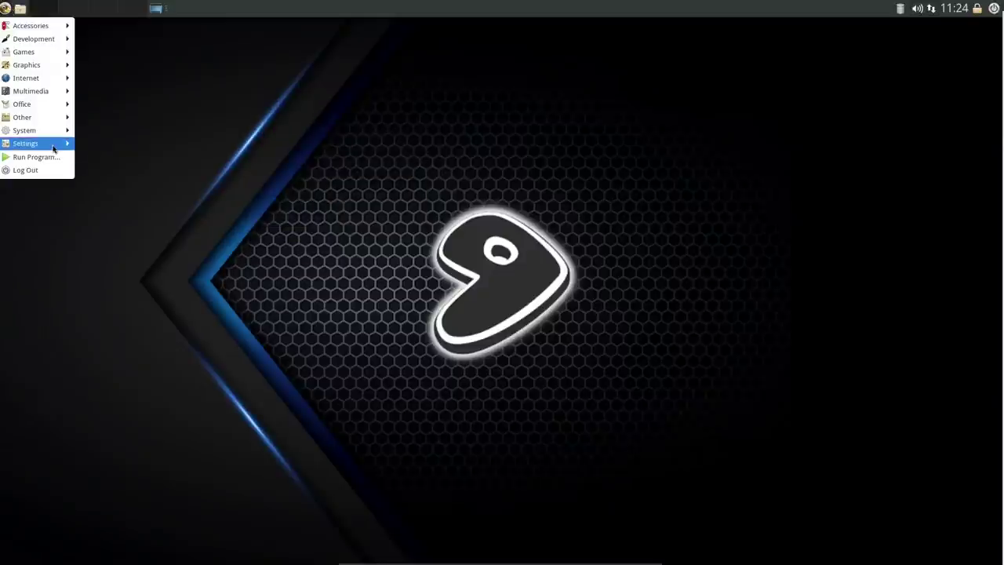
pyautogui.moveTo(51, 148)
pyautogui.click(108, 145)
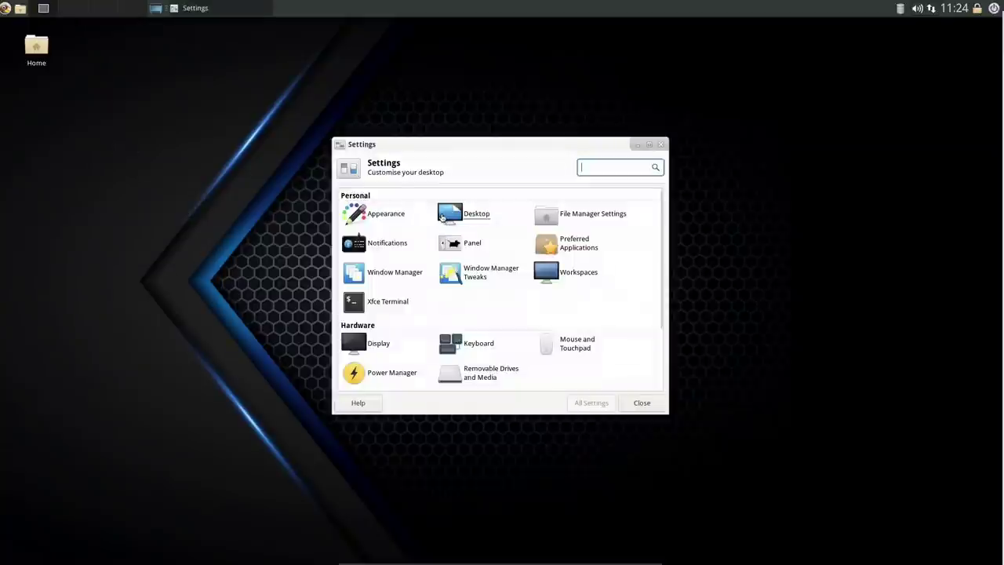
pyautogui.click(384, 214)
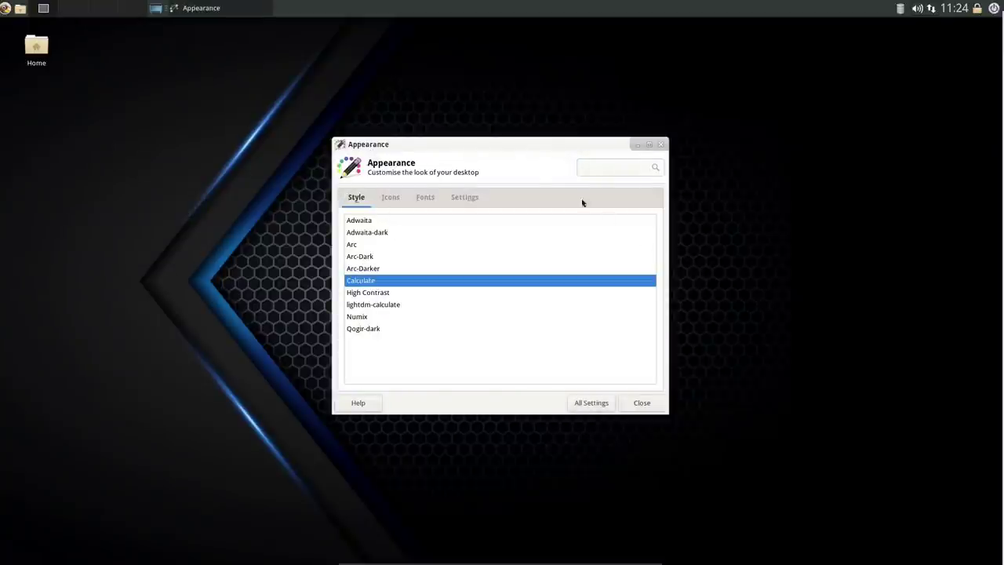
# Open the Home folder beside the Appearance window and apply the Qogir-dark style
pyautogui.click(36, 47)
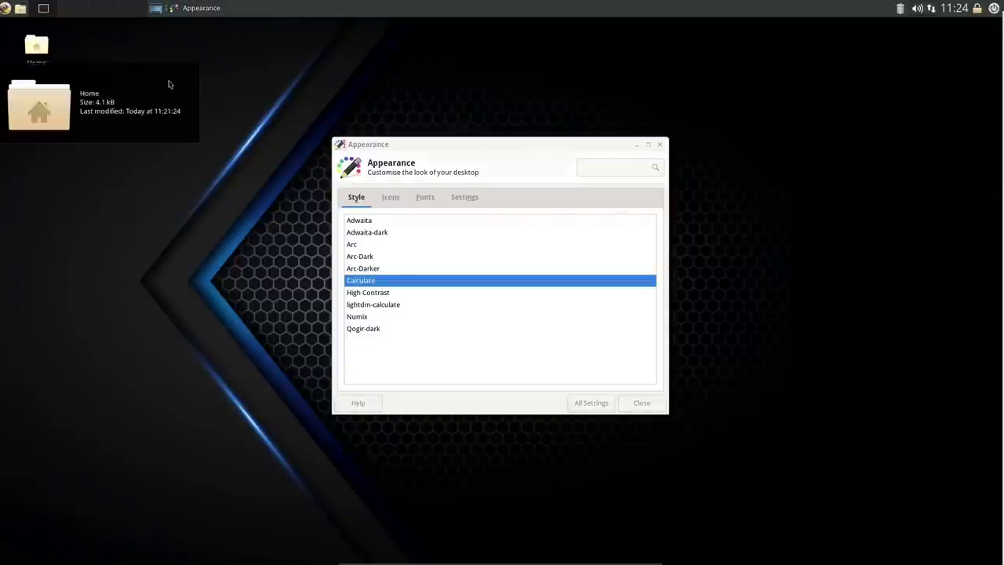
pyautogui.moveTo(428, 144); pyautogui.dragTo(559, 114)
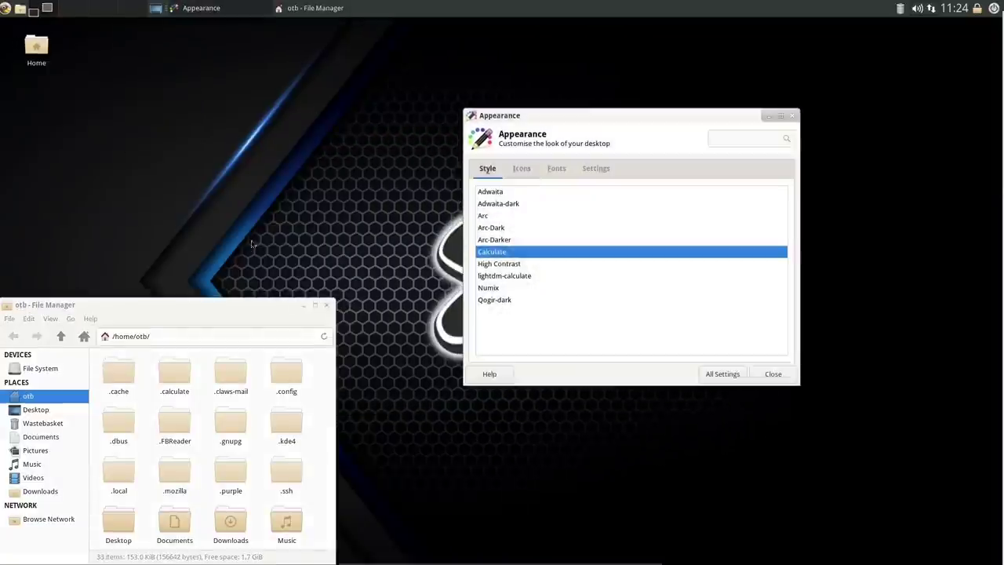
pyautogui.moveTo(235, 309); pyautogui.dragTo(282, 101)
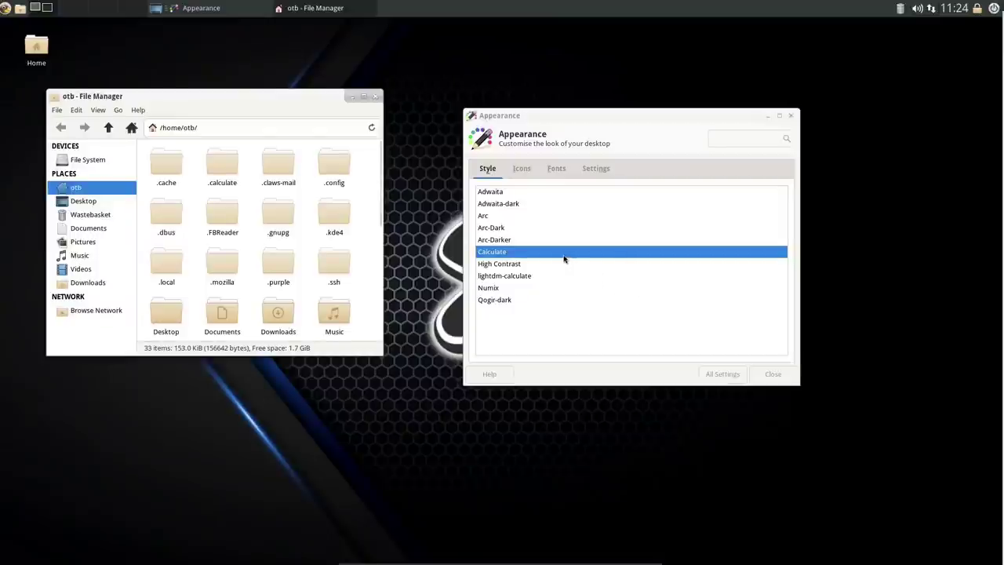
pyautogui.click(495, 300)
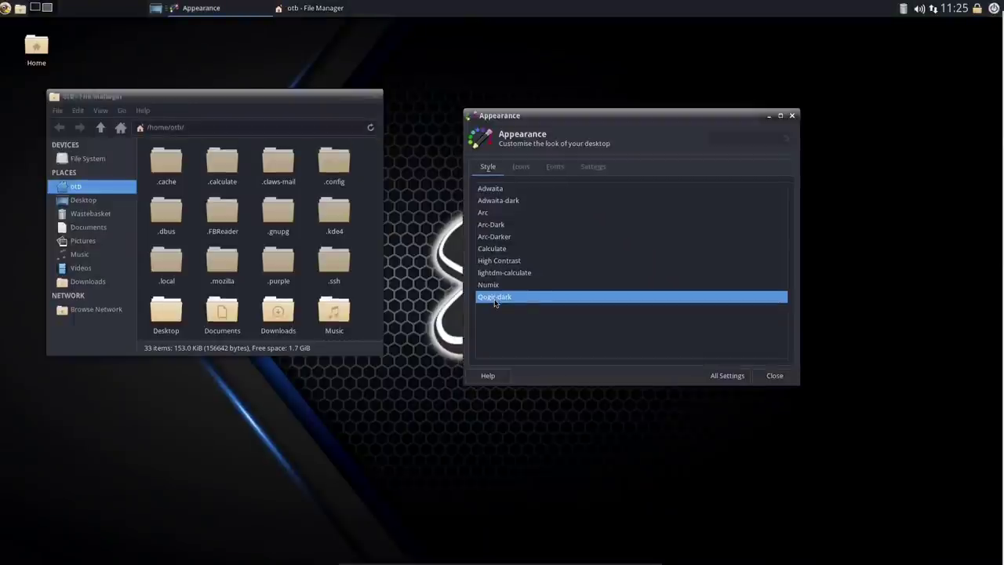
# Browse the available icon themes and try Tela black dark
pyautogui.click(520, 166)
pyautogui.scroll(-1, 584, 265)
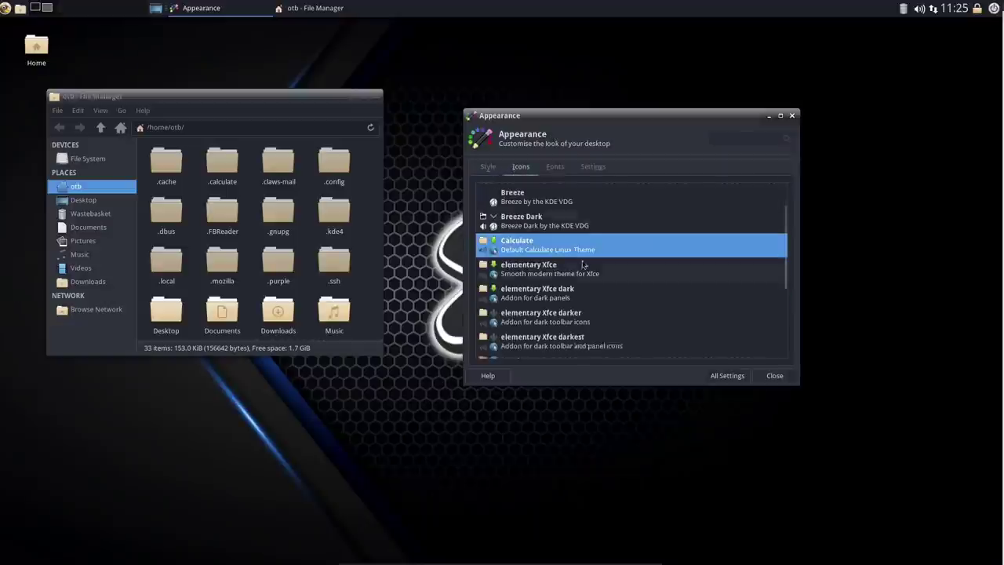
pyautogui.scroll(-3, 583, 265)
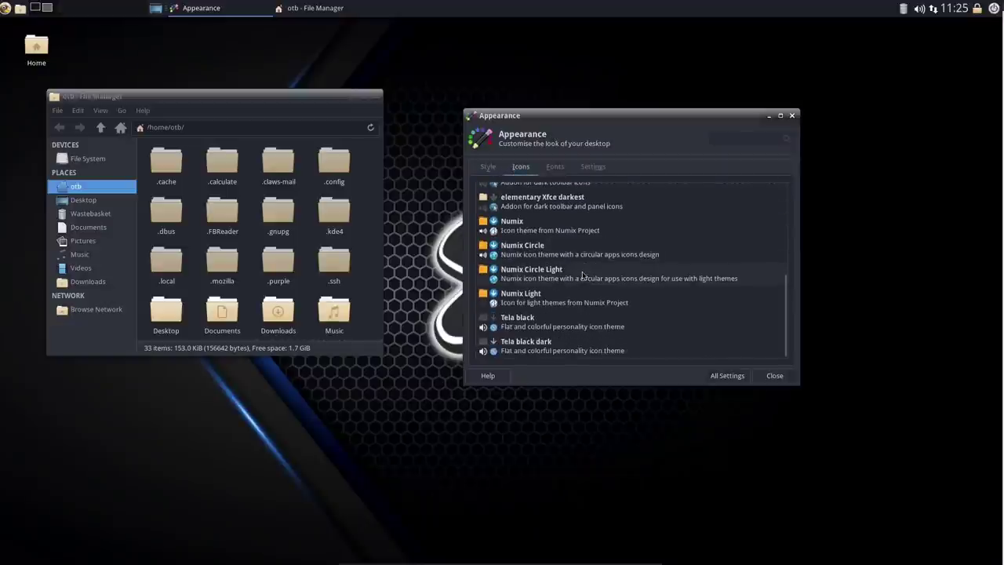
pyautogui.scroll(4, 582, 274)
pyautogui.scroll(-4, 580, 271)
pyautogui.click(538, 352)
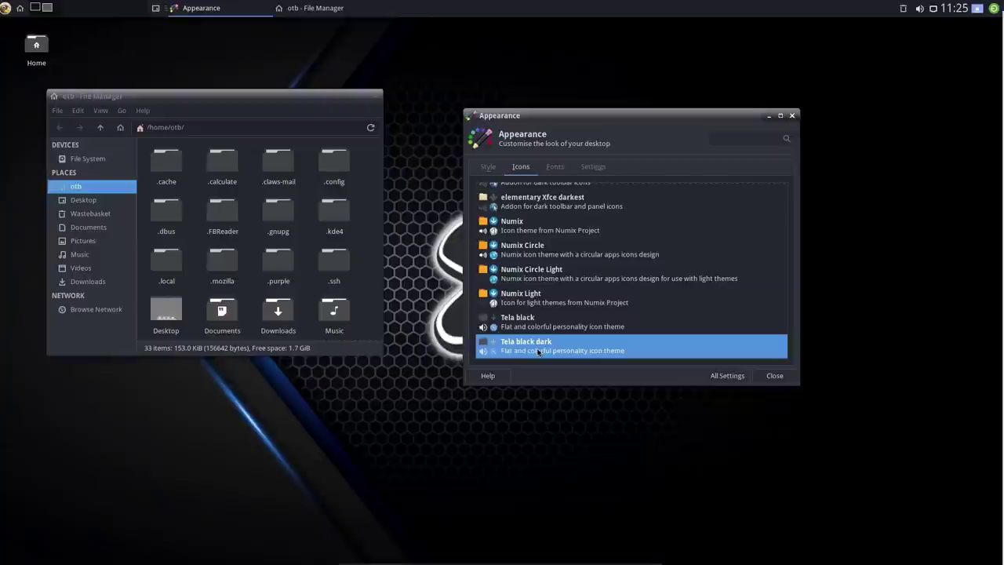
# Set the icon theme to Arc and close the Appearance settings
pyautogui.scroll(3, 549, 317)
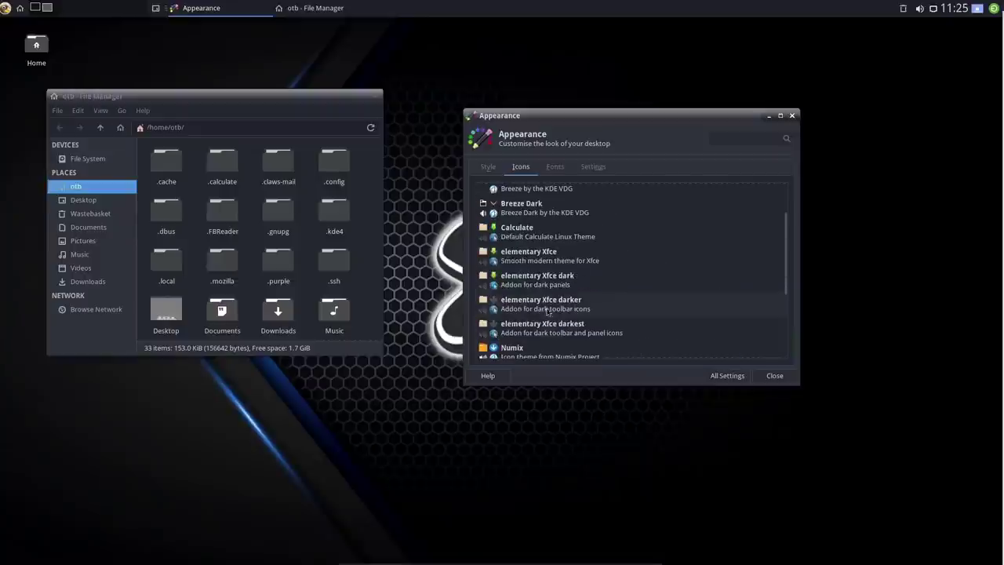
pyautogui.scroll(2, 557, 310)
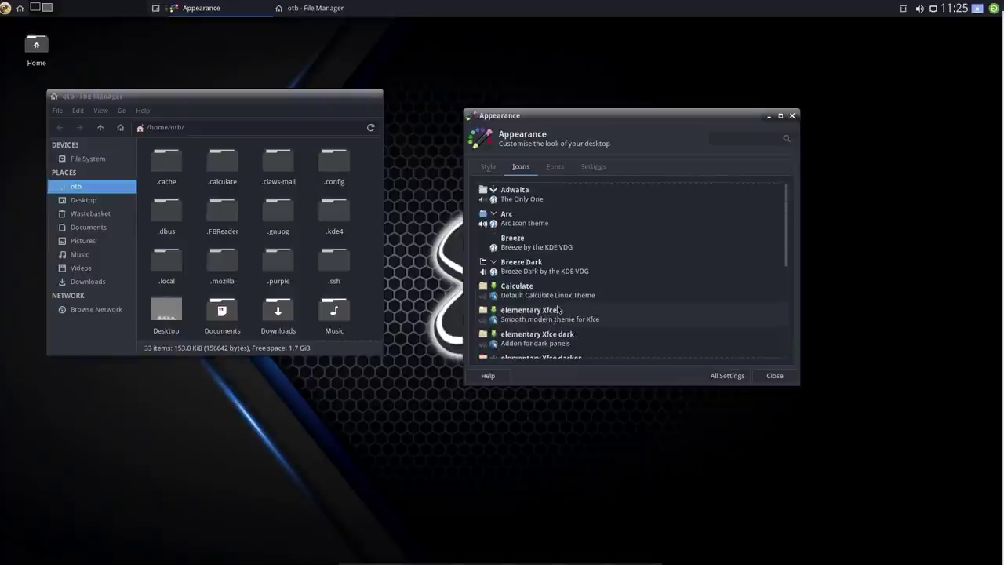
pyautogui.click(530, 221)
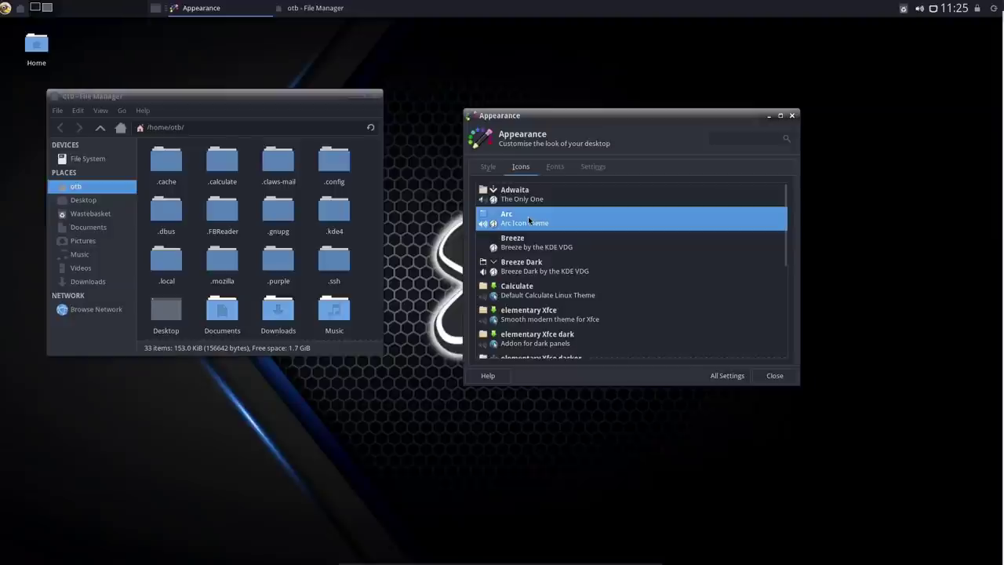
pyautogui.click(773, 375)
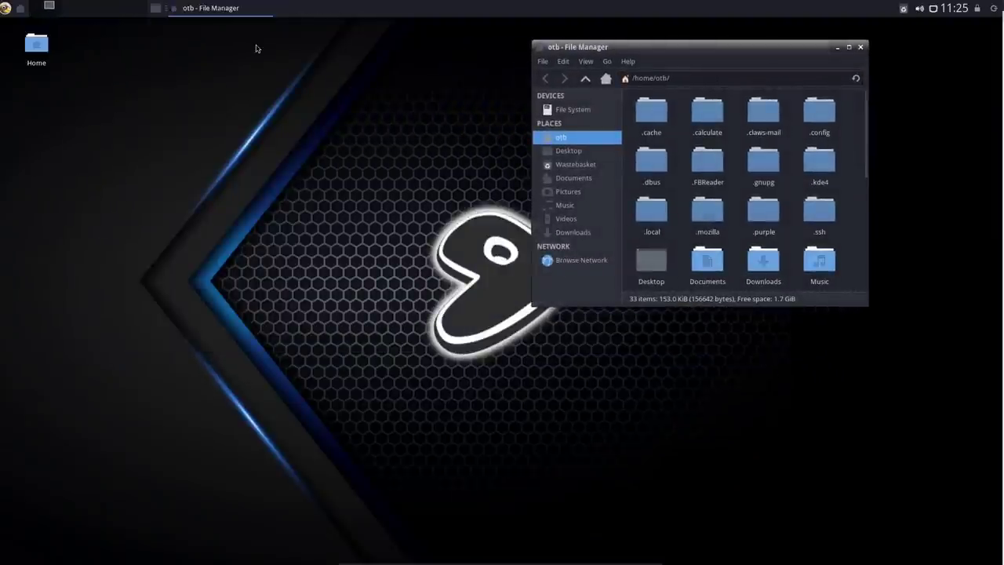
# Check the themed places menu and the Office applications list, and move the file manager window nearer the middle of the desktop
pyautogui.click(20, 8)
pyautogui.moveTo(45, 57)
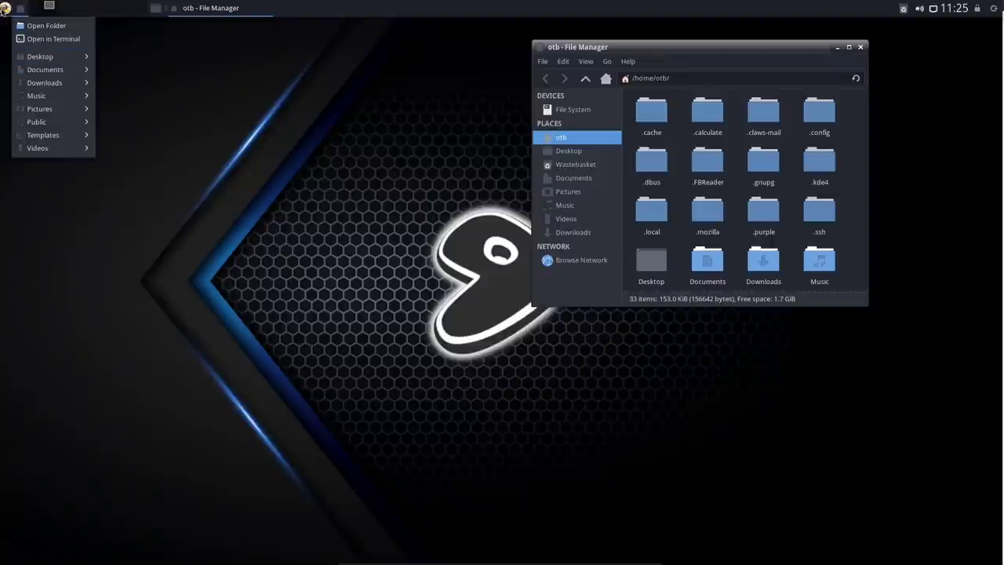
pyautogui.click(165, 65)
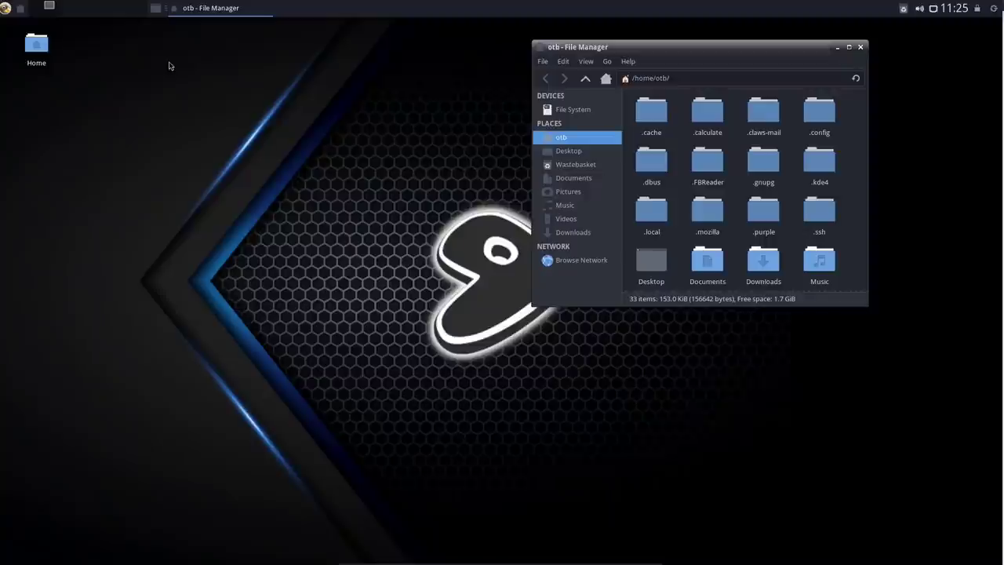
pyautogui.click(4, 8)
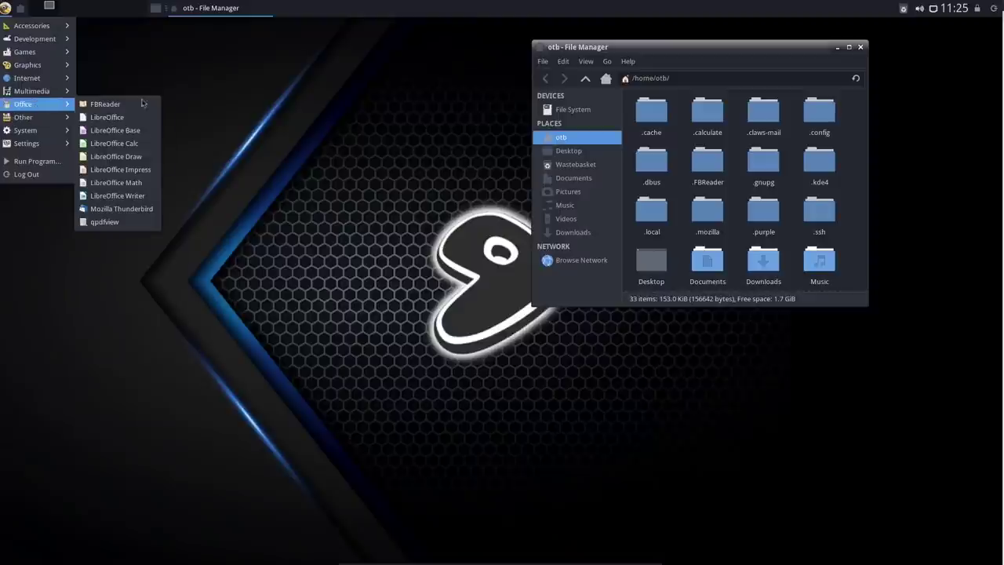
pyautogui.click(295, 104)
pyautogui.moveTo(674, 47); pyautogui.dragTo(410, 46)
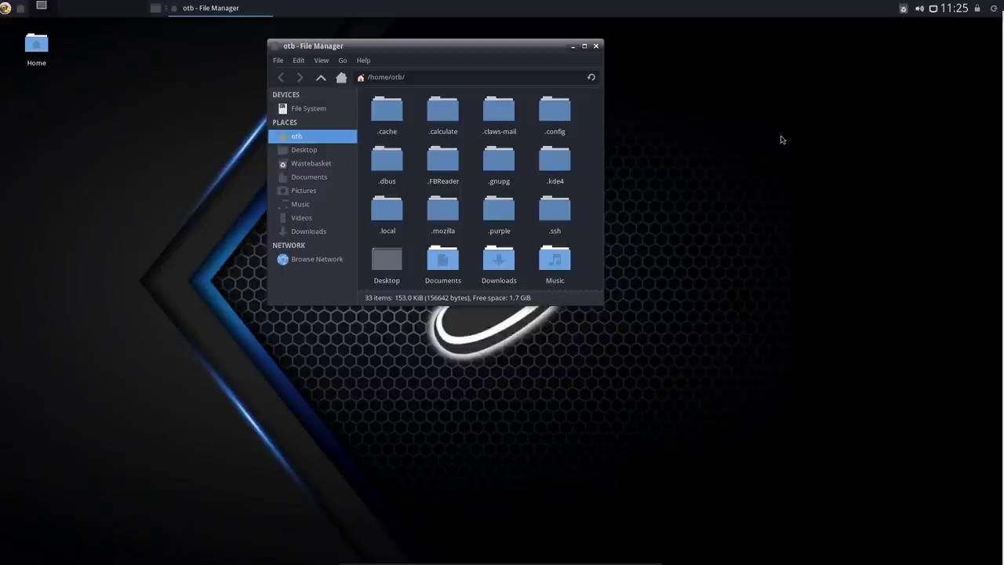
# Close the file manager window and open a maximised terminal
pyautogui.click(595, 46)
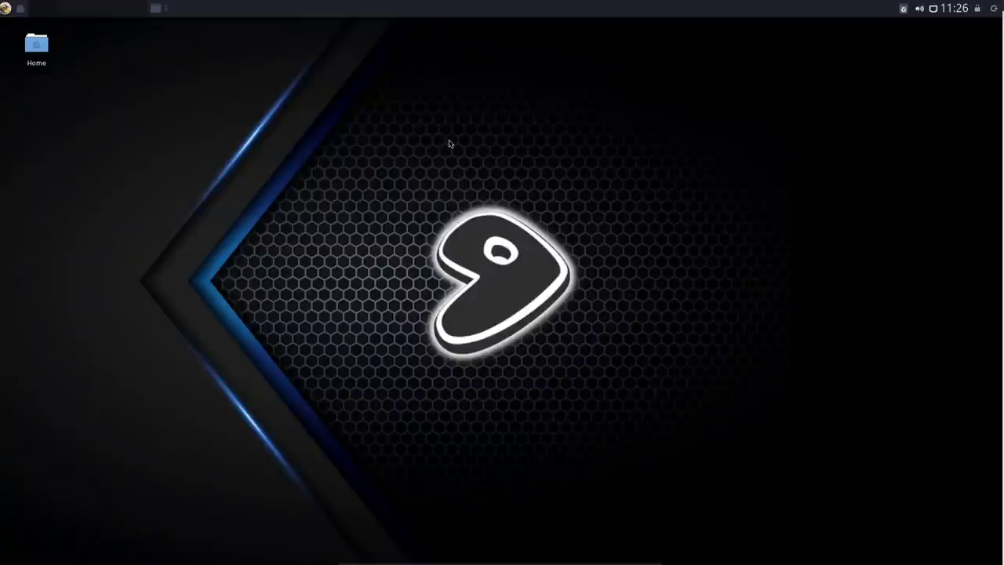
pyautogui.hotkey('ctrl', 'alt', 't')
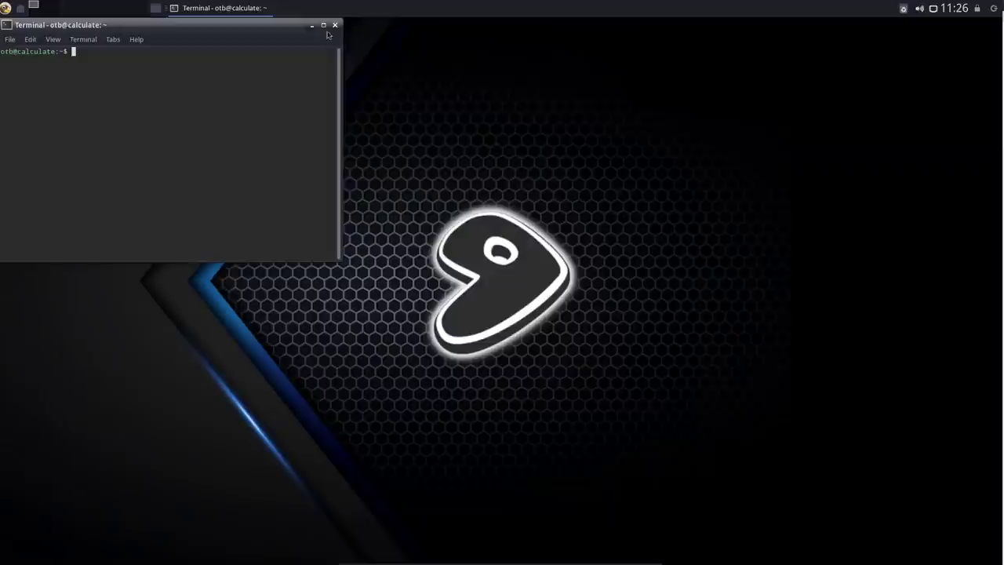
pyautogui.hotkey('alt', 'F10')
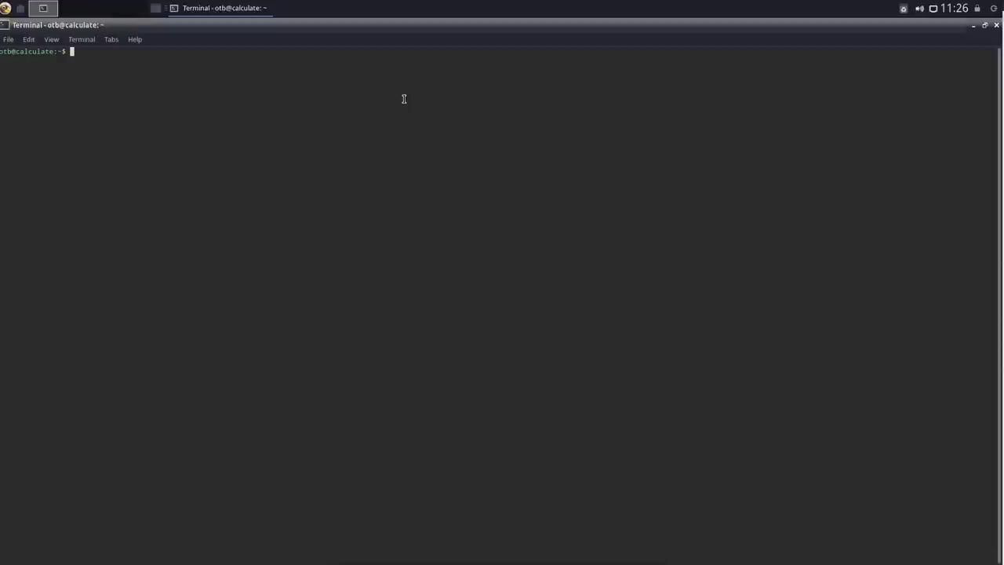
# Print the contents of .bashrc with cat and review the file from its beginning down to the aliases at its end
pyautogui.write('cat ')
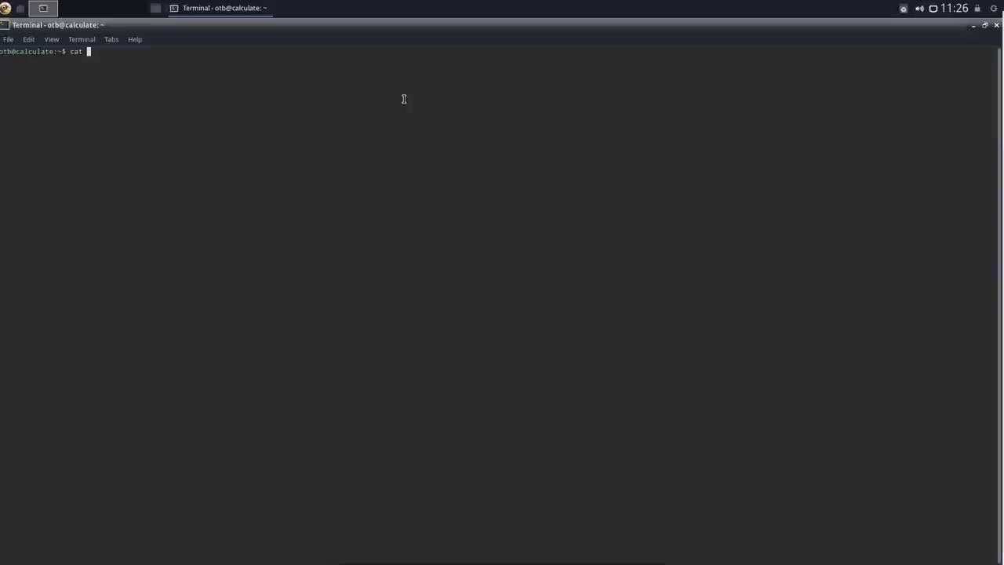
pyautogui.write('.bashrc')
pyautogui.press('Return')
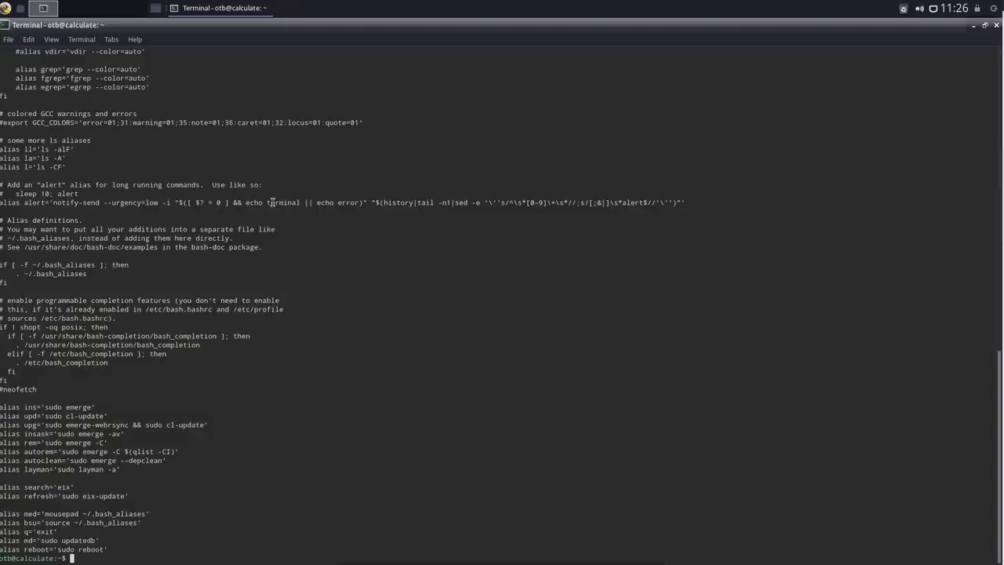
pyautogui.scroll(20, 272, 202)
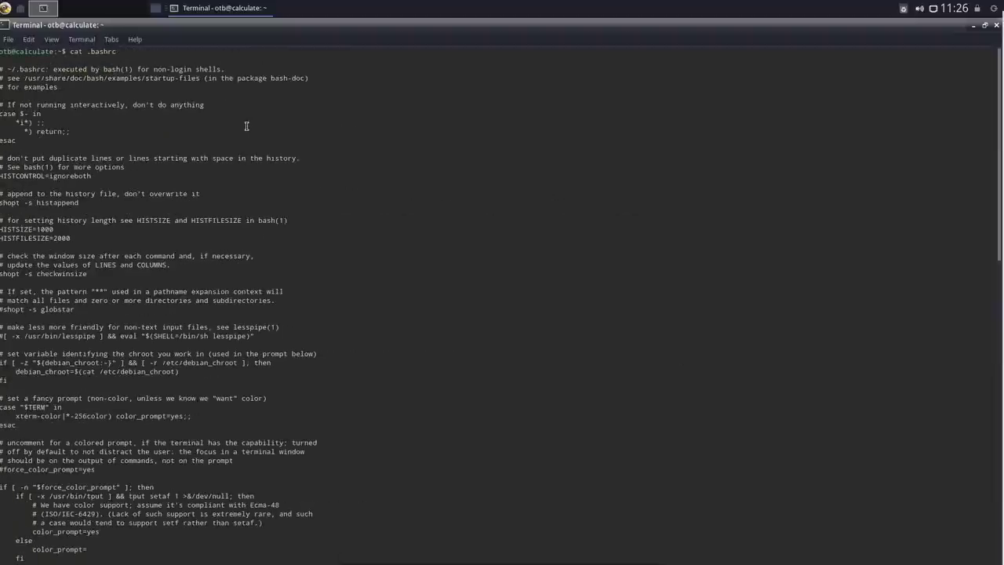
pyautogui.scroll(-20, 251, 120)
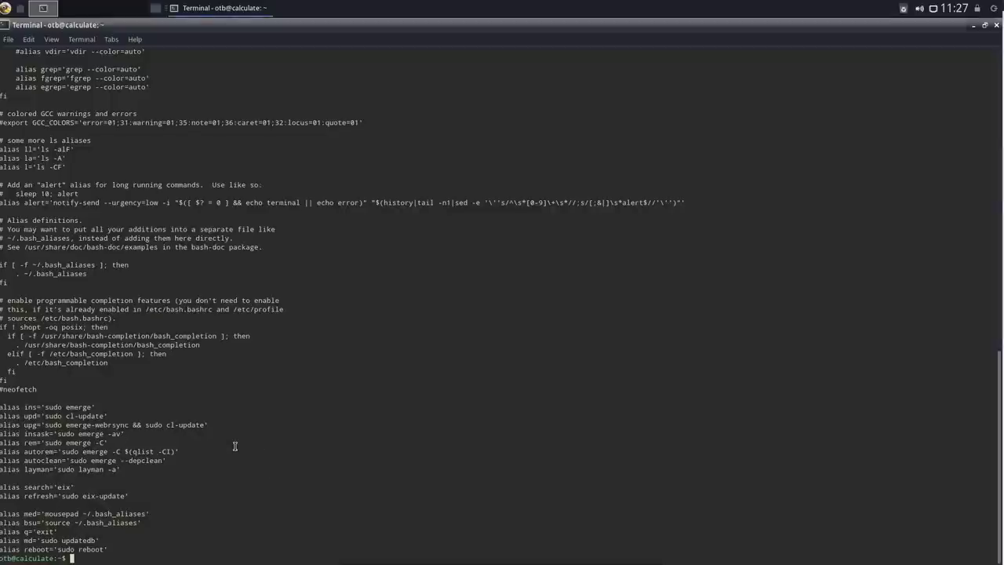
# Enter the upg system upgrade alias at the terminal prompt
pyautogui.write('upg')
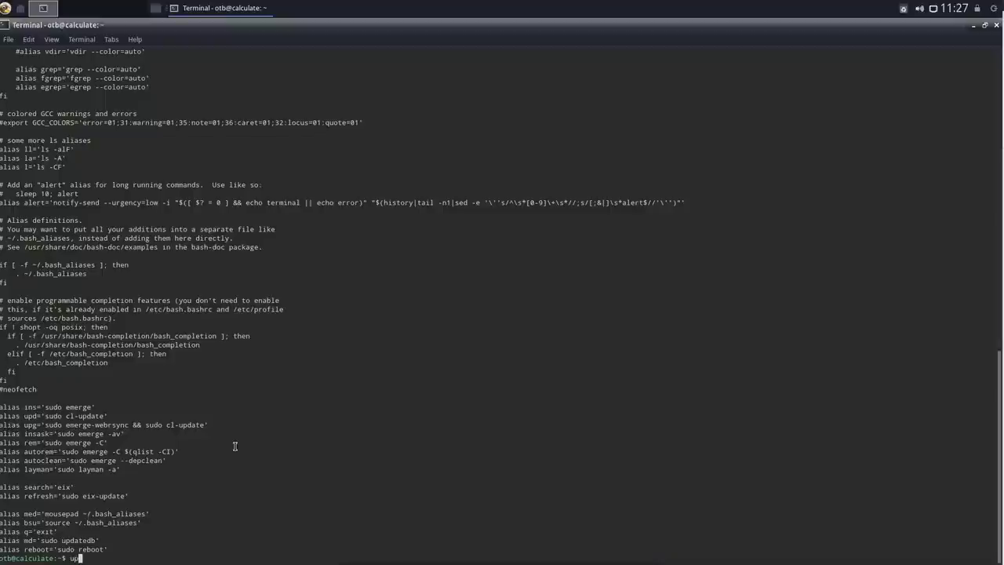